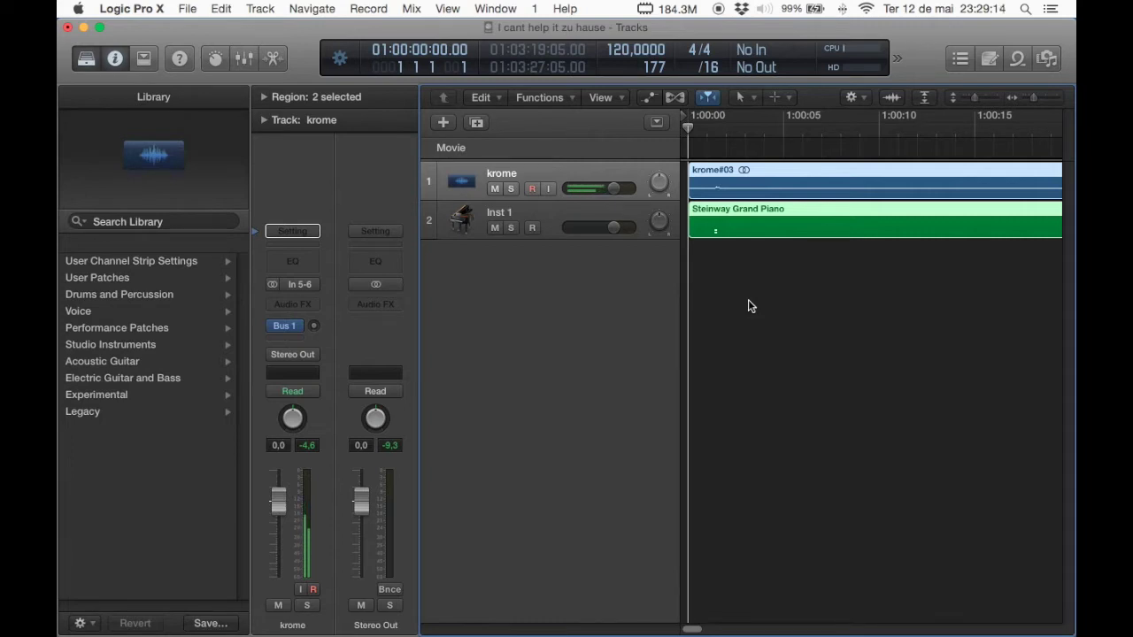
Step: Hide the Library to widen the tracks area
scroll(749, 306, right, 5)
scroll(749, 307, right, 5)
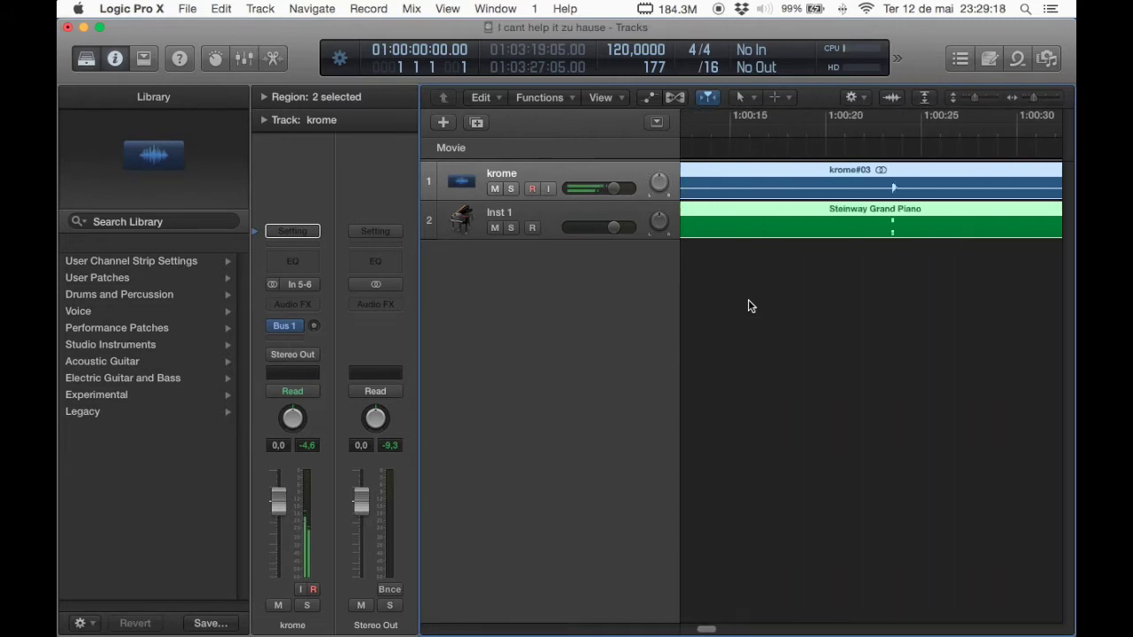
scroll(749, 306, left, 6)
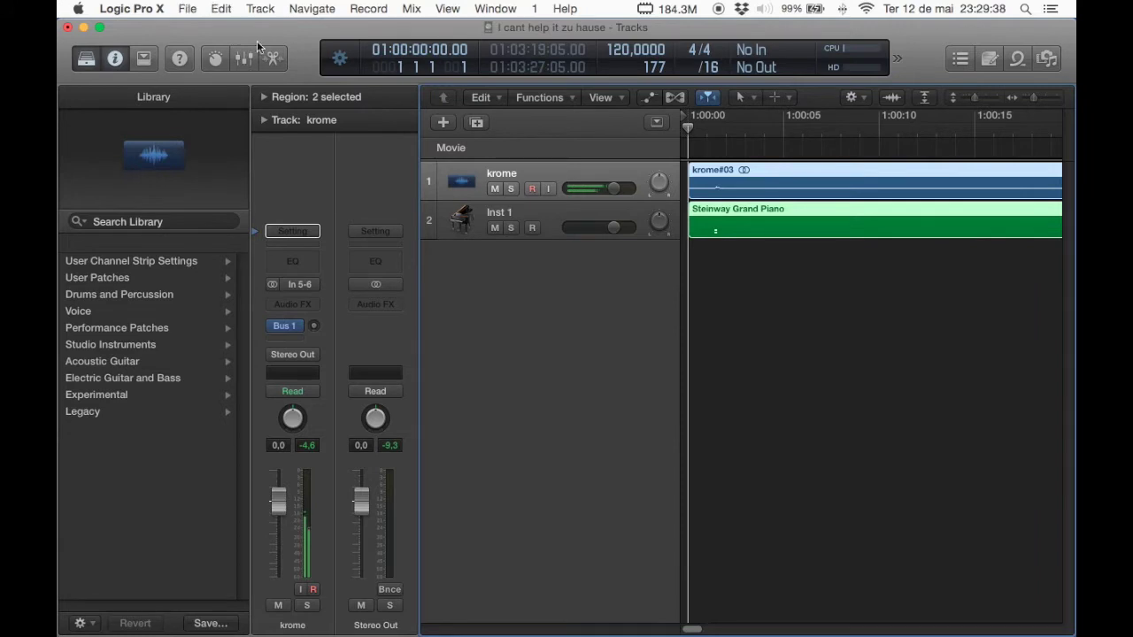
click(86, 62)
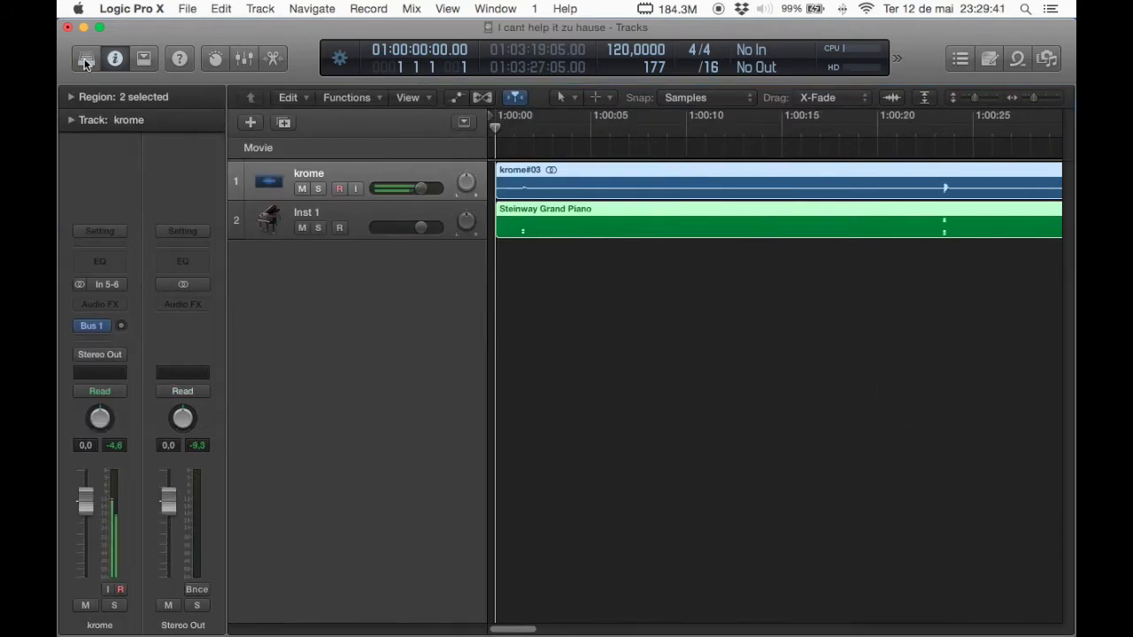
Step: Import IMG_2052.MOV from the Transferências folder as the project movie, opening the movie and extracting its audio track
click(187, 9)
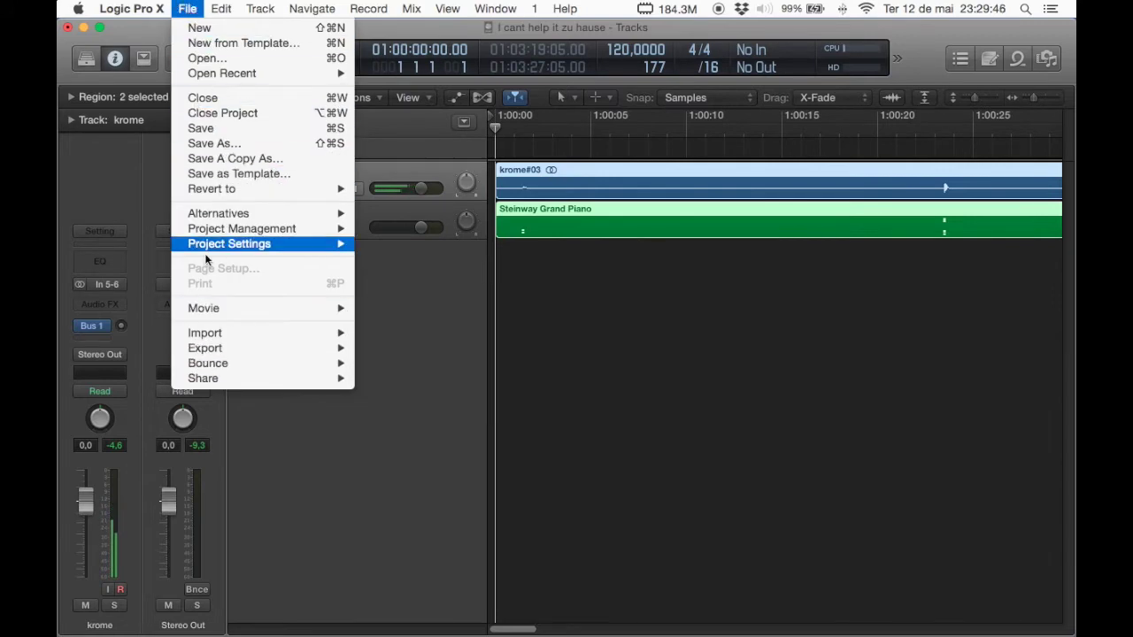
mouse_move(229, 310)
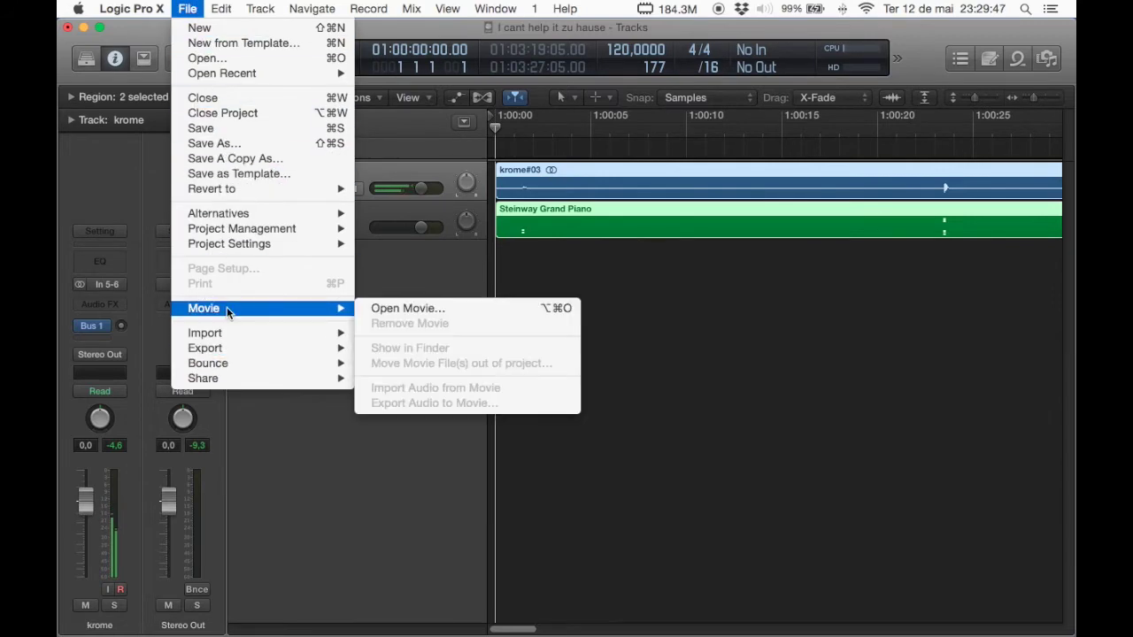
click(408, 310)
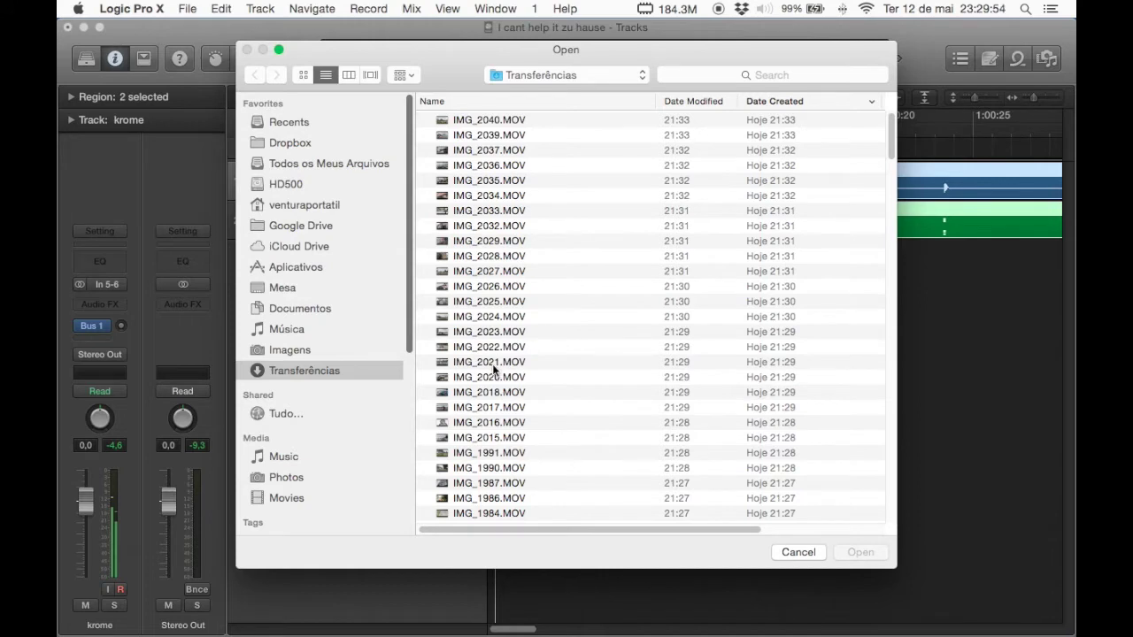
scroll(493, 364, down, 15)
scroll(494, 370, up, 2)
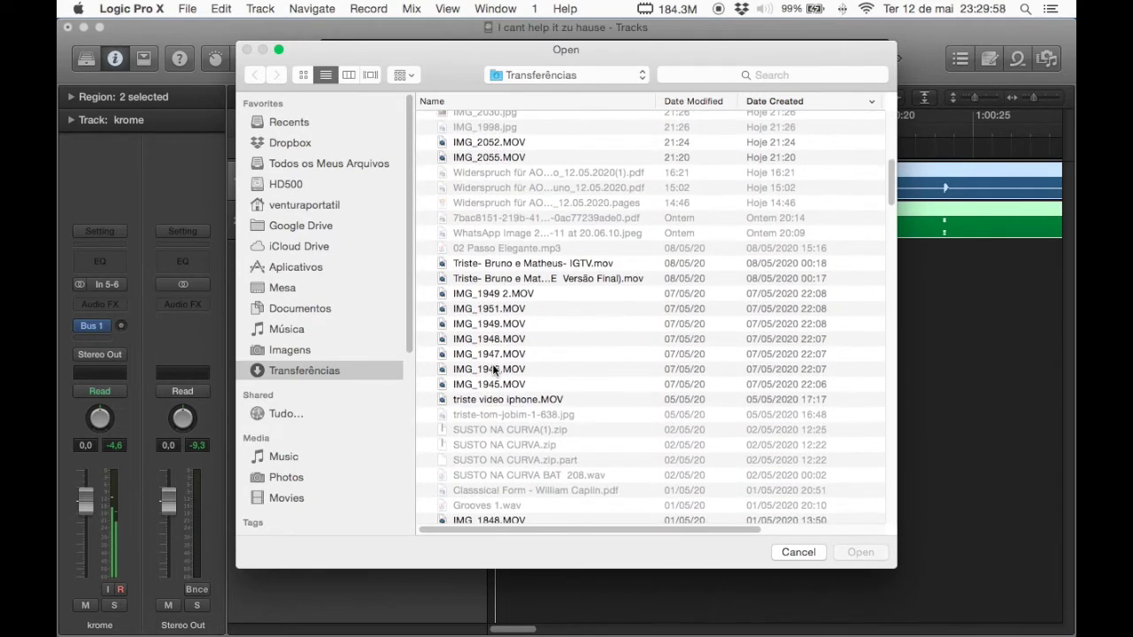
scroll(494, 370, up, 4)
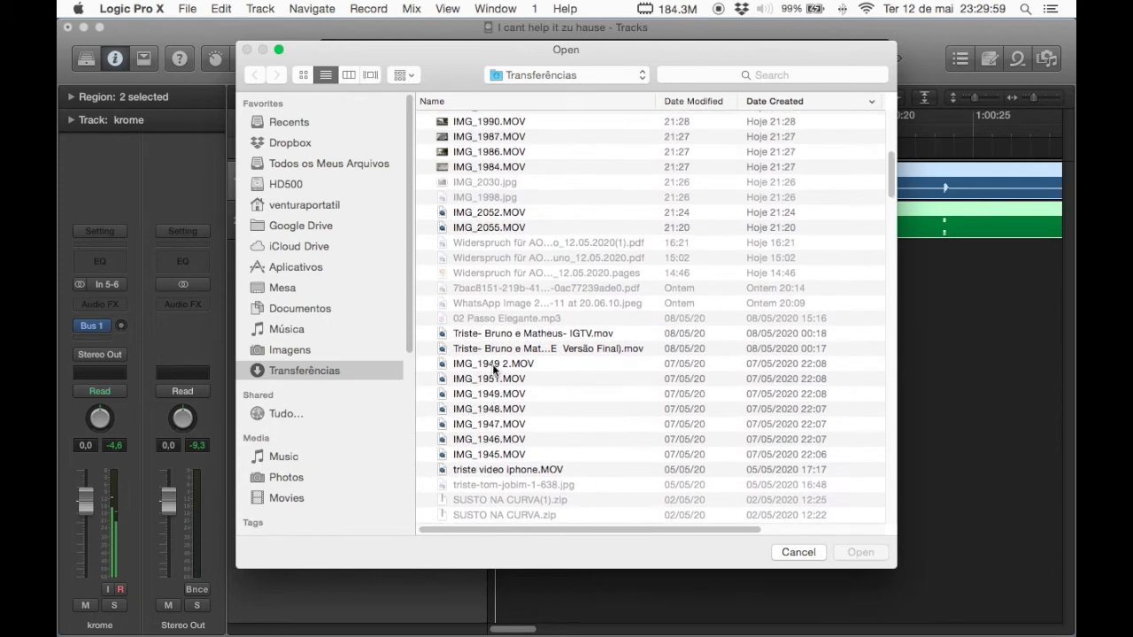
click(493, 213)
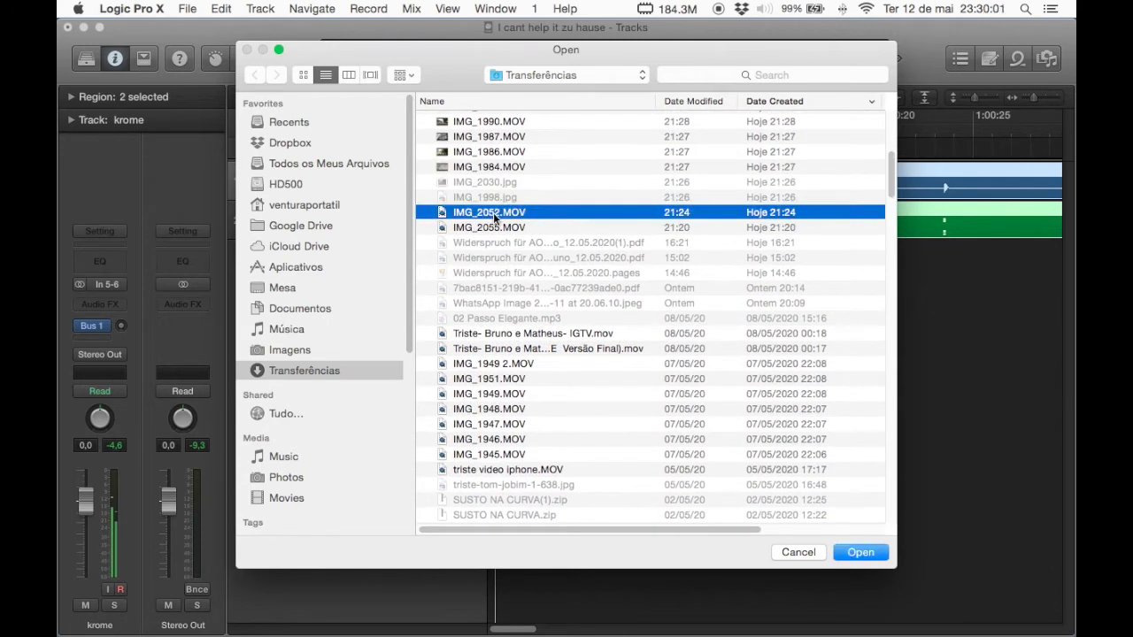
click(860, 552)
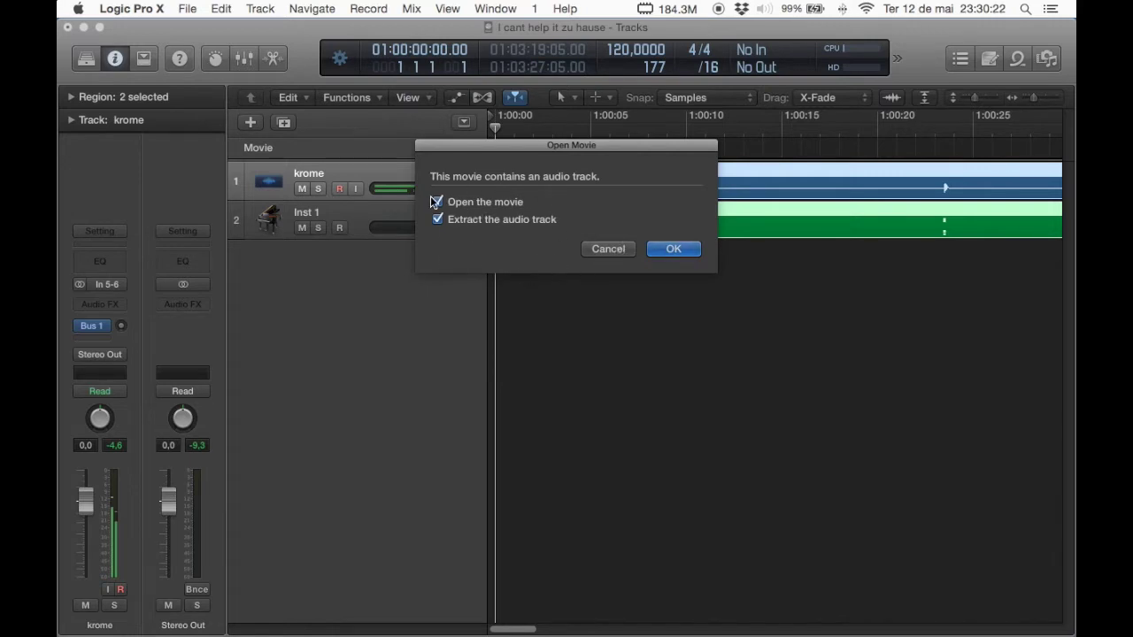
click(675, 249)
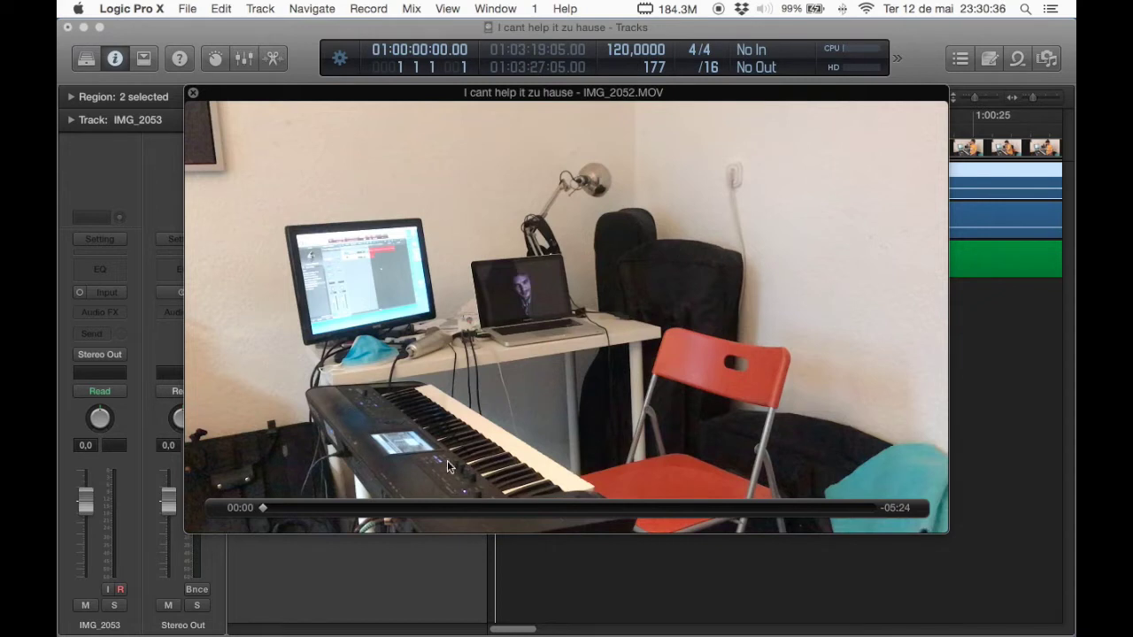
Step: Play the opening seconds of the imported movie and close its floating window
key(space)
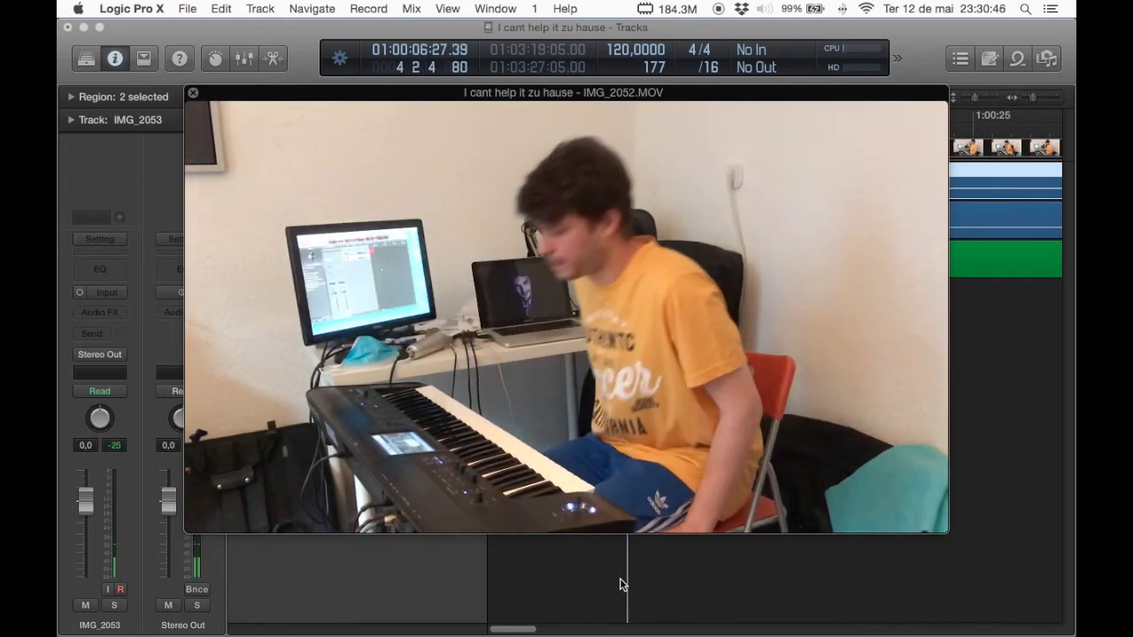
click(194, 95)
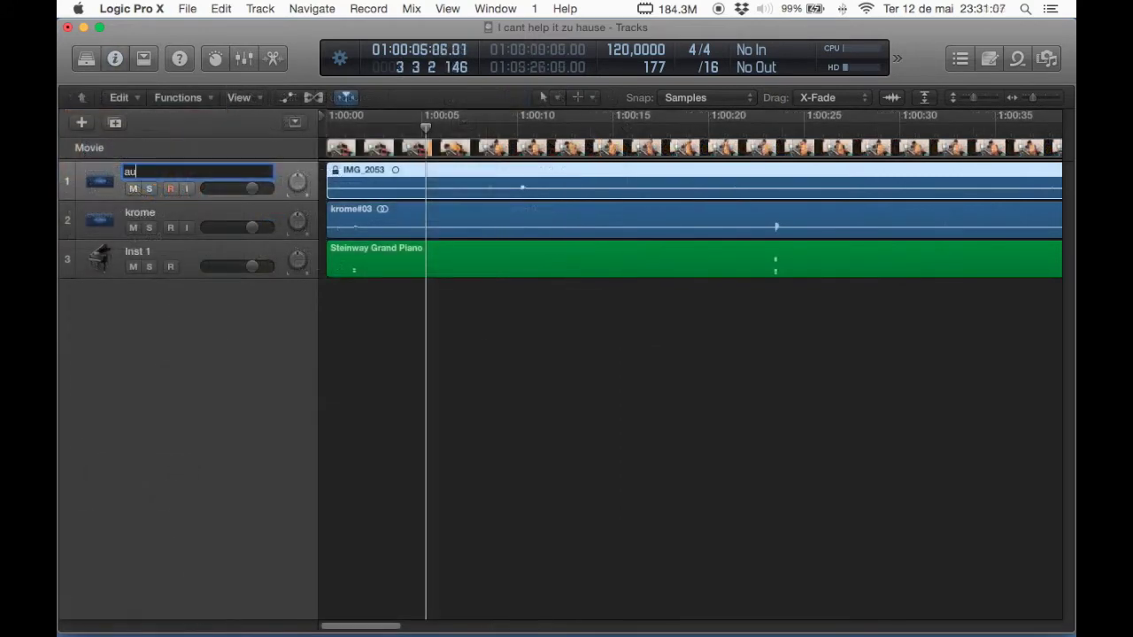
Step: Rename the extracted movie audio track as "audio camera" and the Inst 1 track as "midi"
text(dio camera)
click(115, 221)
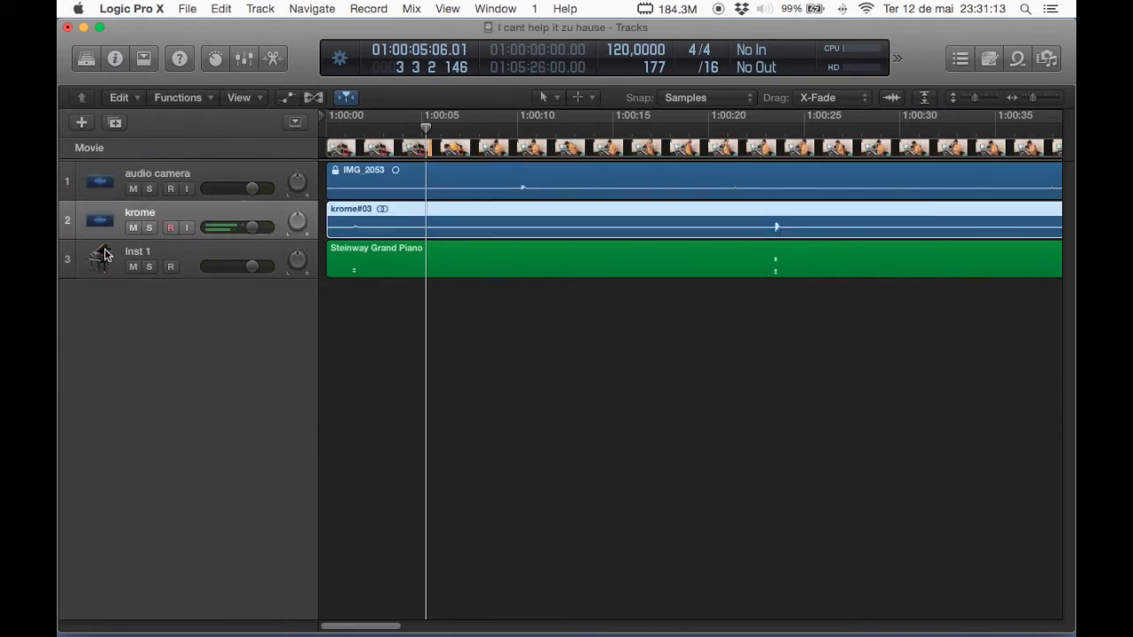
click(104, 255)
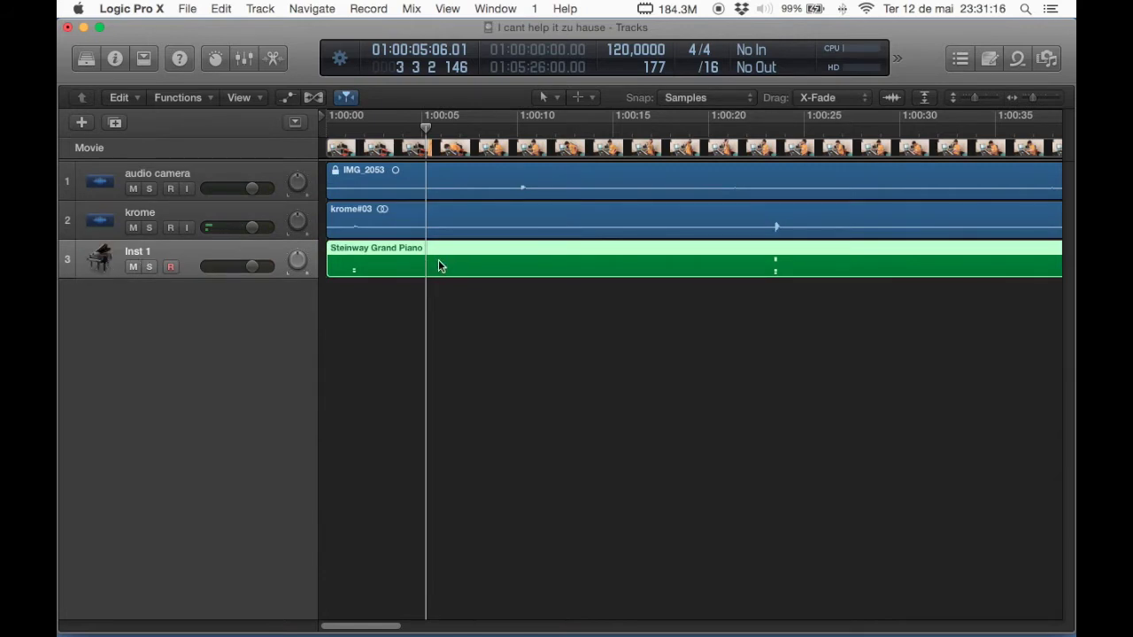
double_click(137, 253)
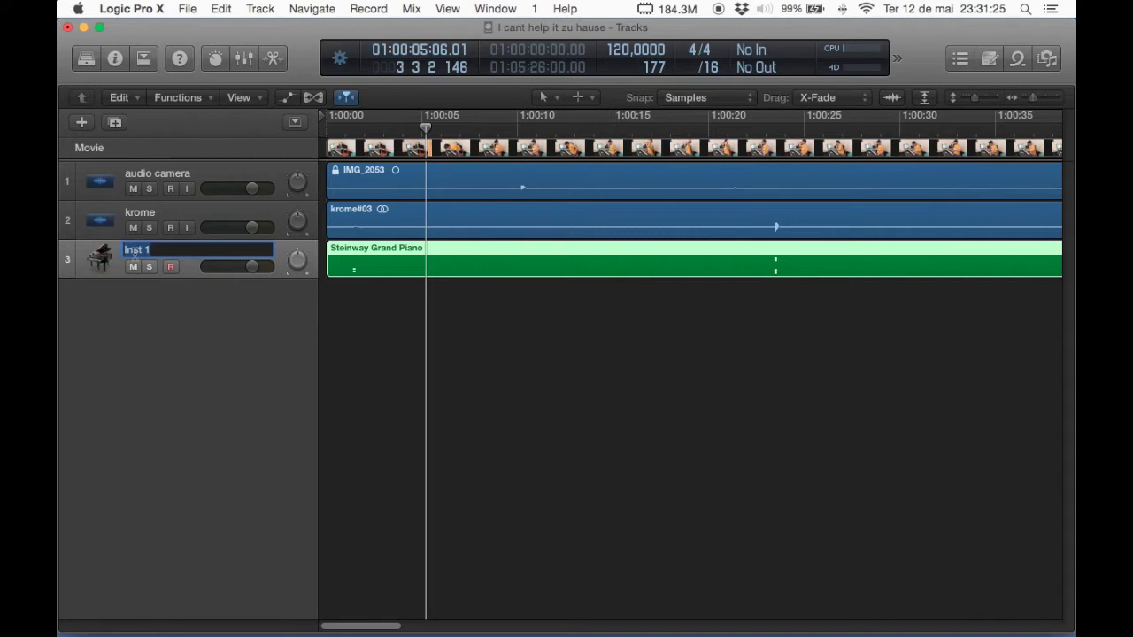
text(midi)
key(Return)
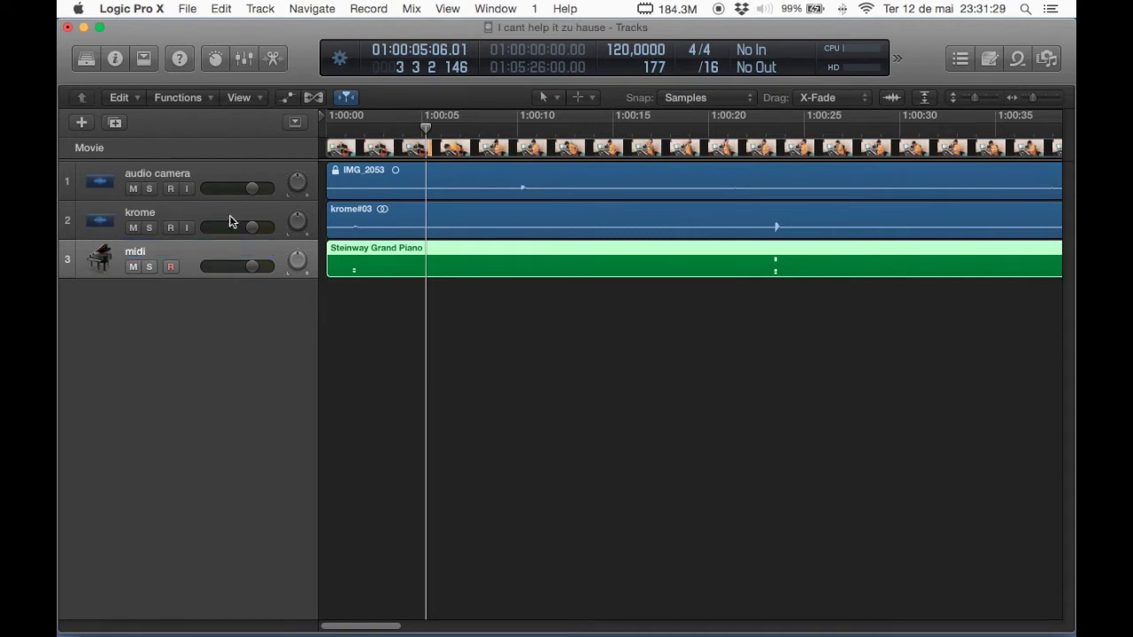
Step: Show the inspector, enlarge the tracks, and place the playhead at the camera audio's sync hit, about 1:00:10
click(119, 60)
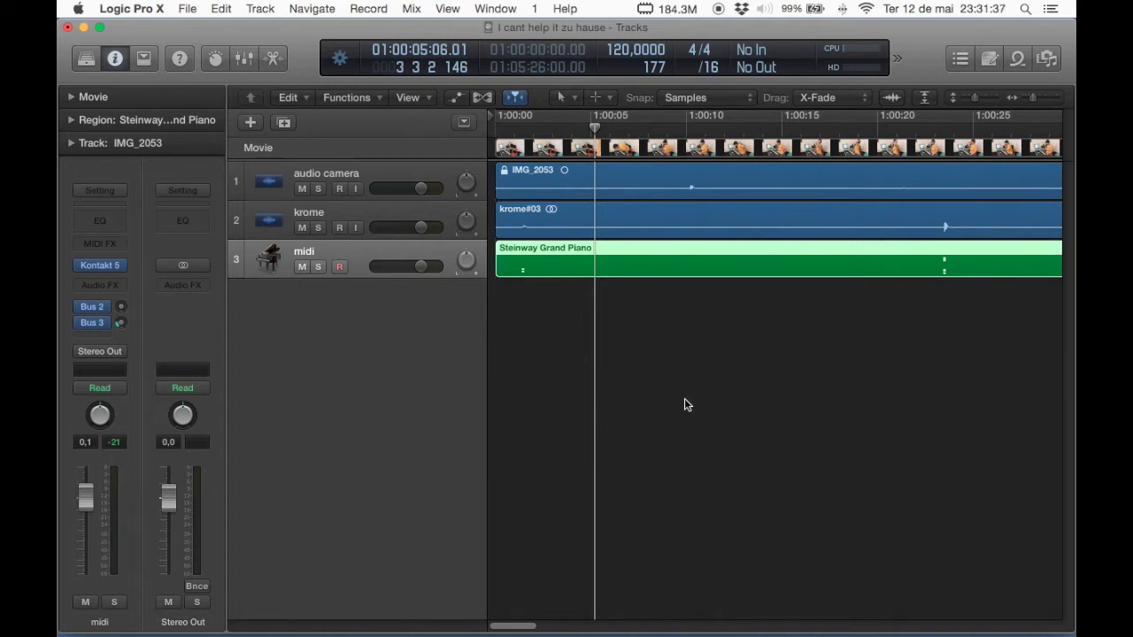
scroll(685, 399, right, 6)
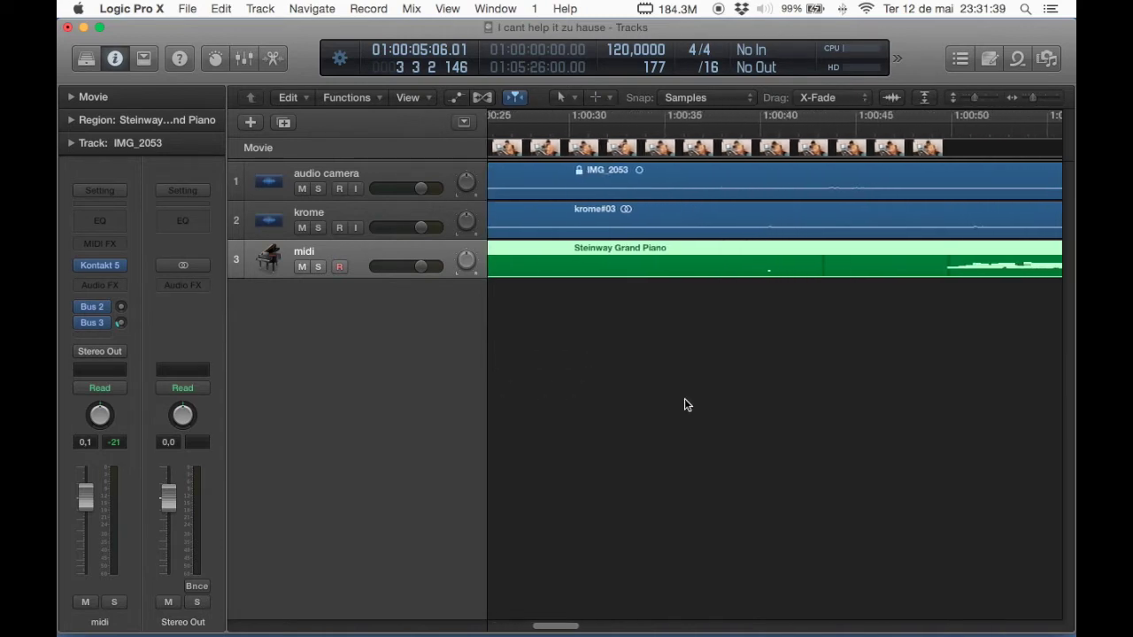
scroll(684, 399, left, 6)
scroll(686, 402, right, 2)
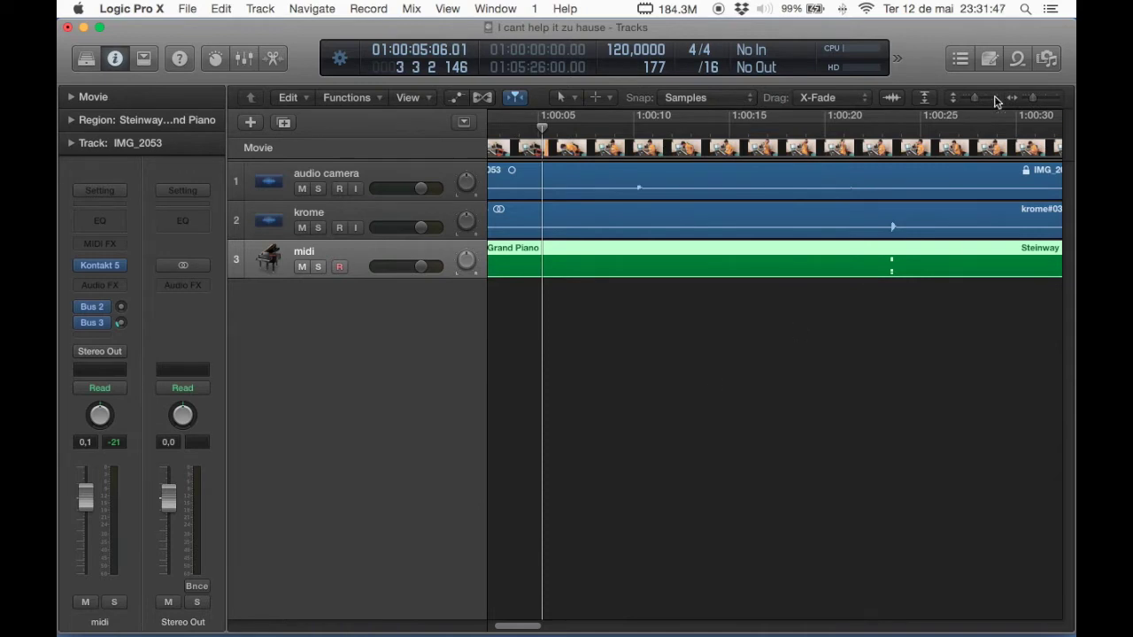
drag(975, 99, 1035, 97)
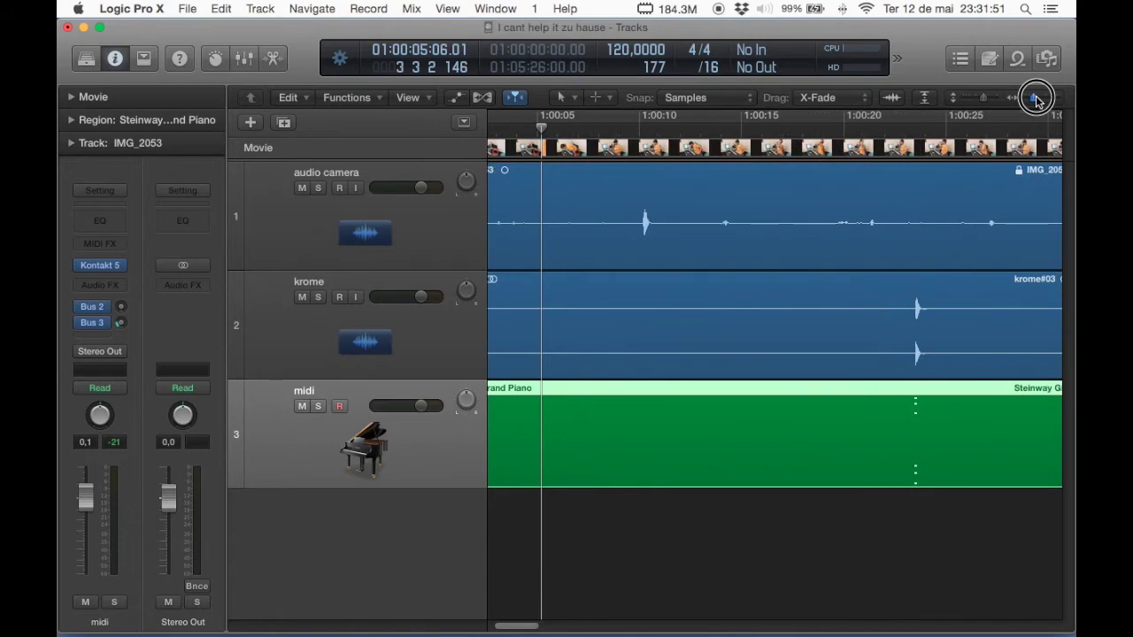
click(641, 133)
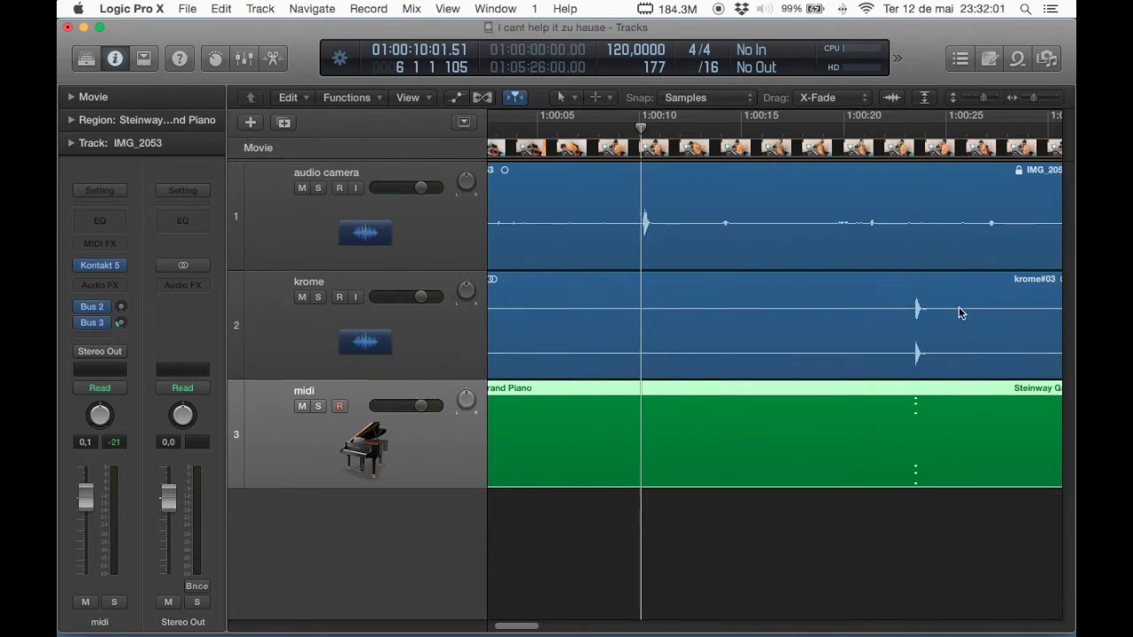
Step: Trim the starts of the krome and midi regions together to just before their sync hit at about 1:00:23
drag(659, 530, 747, 351)
scroll(747, 351, left, 5)
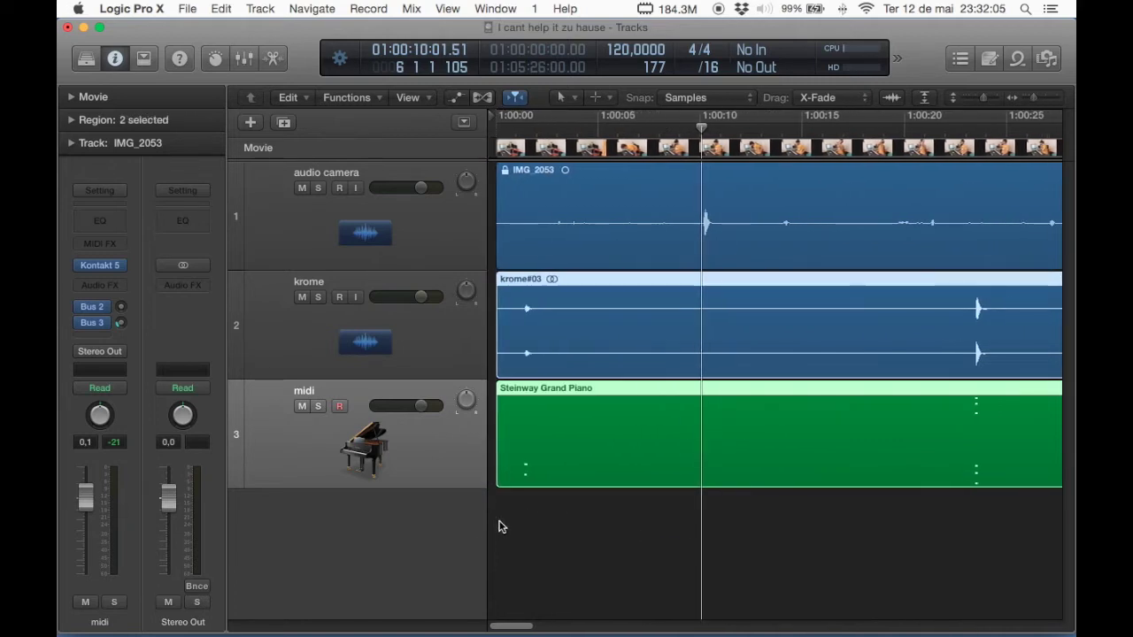
drag(498, 480, 955, 468)
Step: Move the krome and midi regions earlier together so their sync hit lines up with the hit in the camera audio
drag(1027, 441, 758, 445)
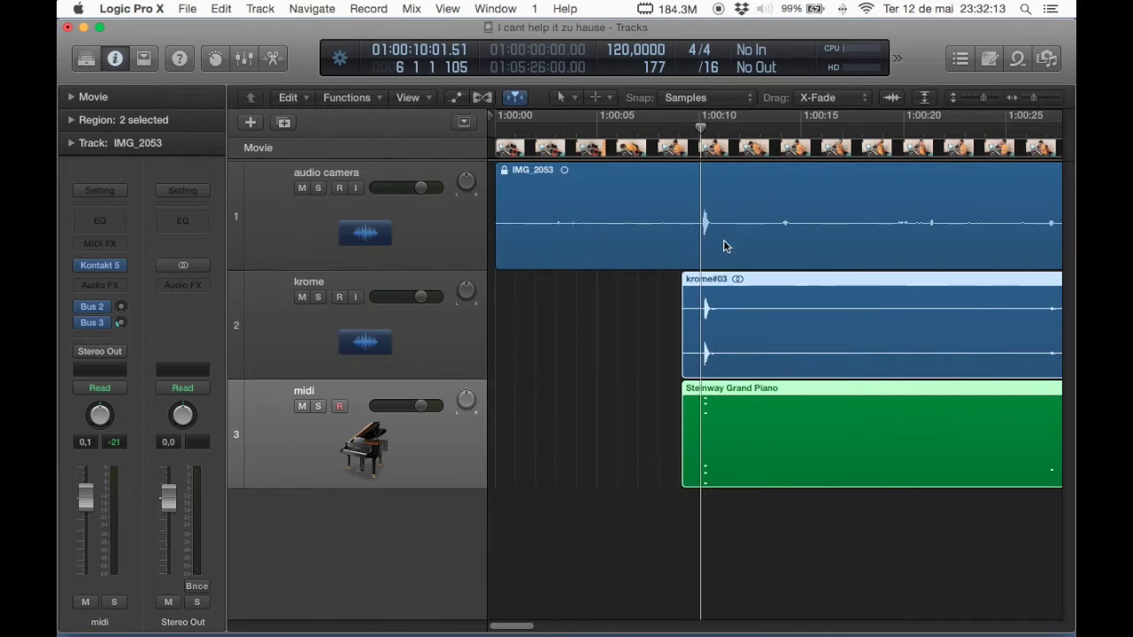
key(super+Right)
key(super+Right)
key(super+Right)
key(super+Right)
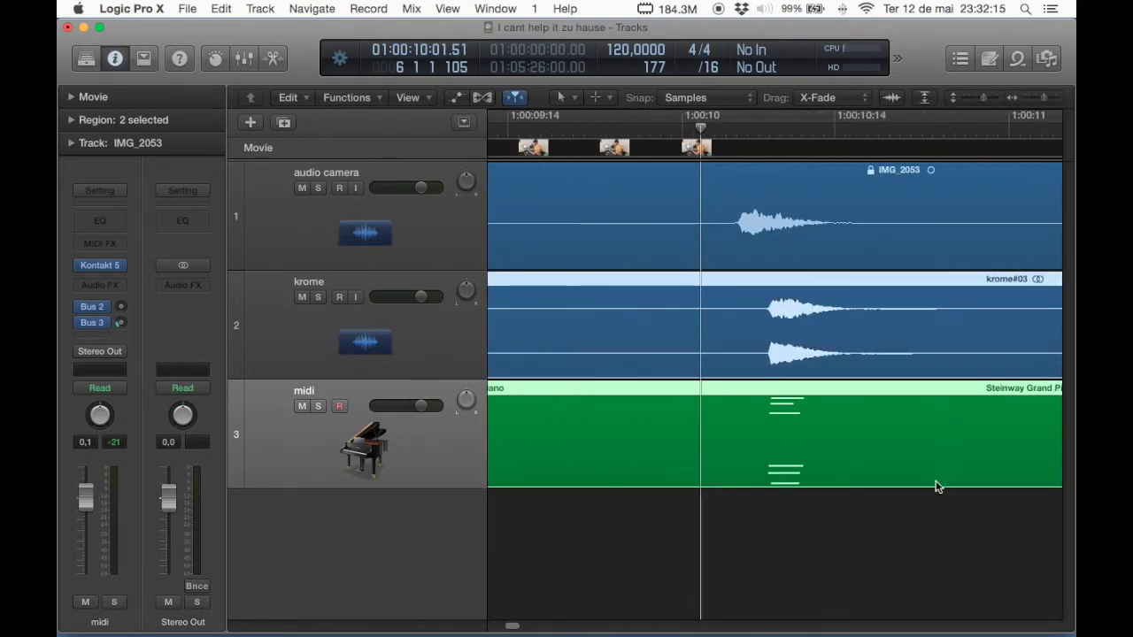
drag(900, 437, 869, 436)
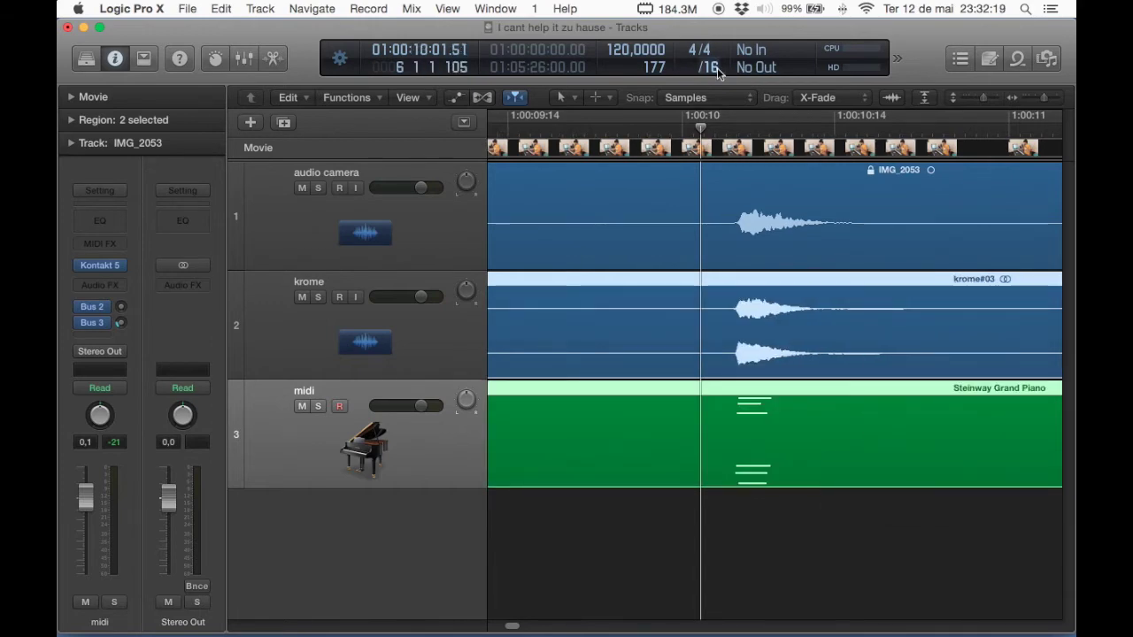
Step: Place the playhead at 01:00:10:05 on the hit's onset and fine-tune the krome and midi regions against the camera waveform
click(736, 133)
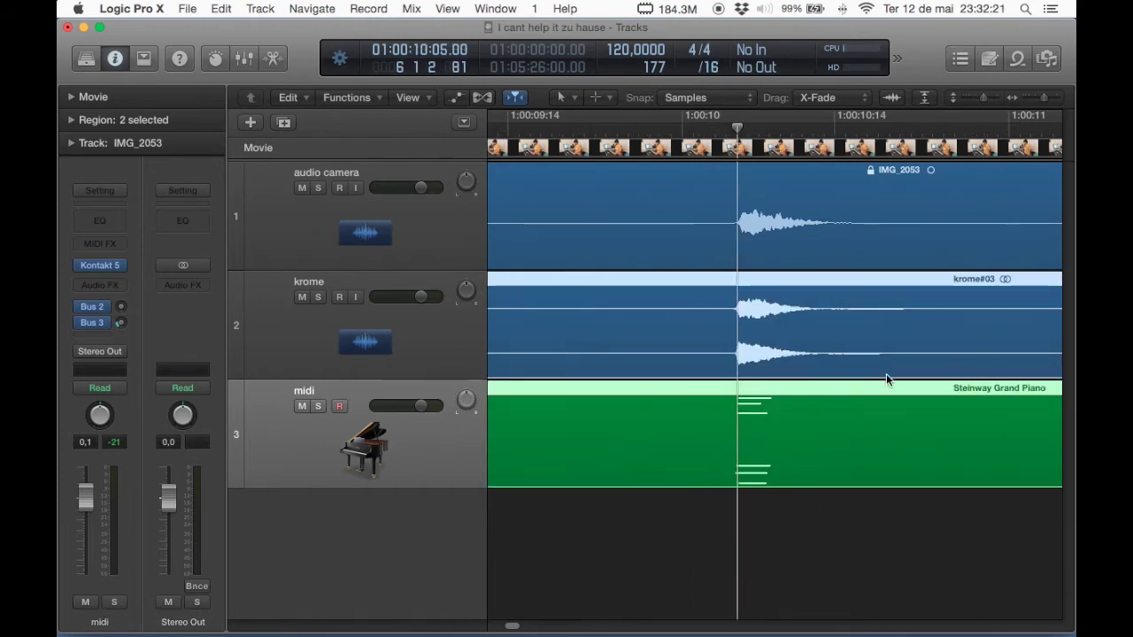
key(super+Right)
key(super+Right)
key(super+Right)
key(super+Right)
key(super+Right)
key(super+Right)
key(super+Right)
key(super+Left)
key(super+Left)
key(super+Left)
drag(827, 330, 835, 329)
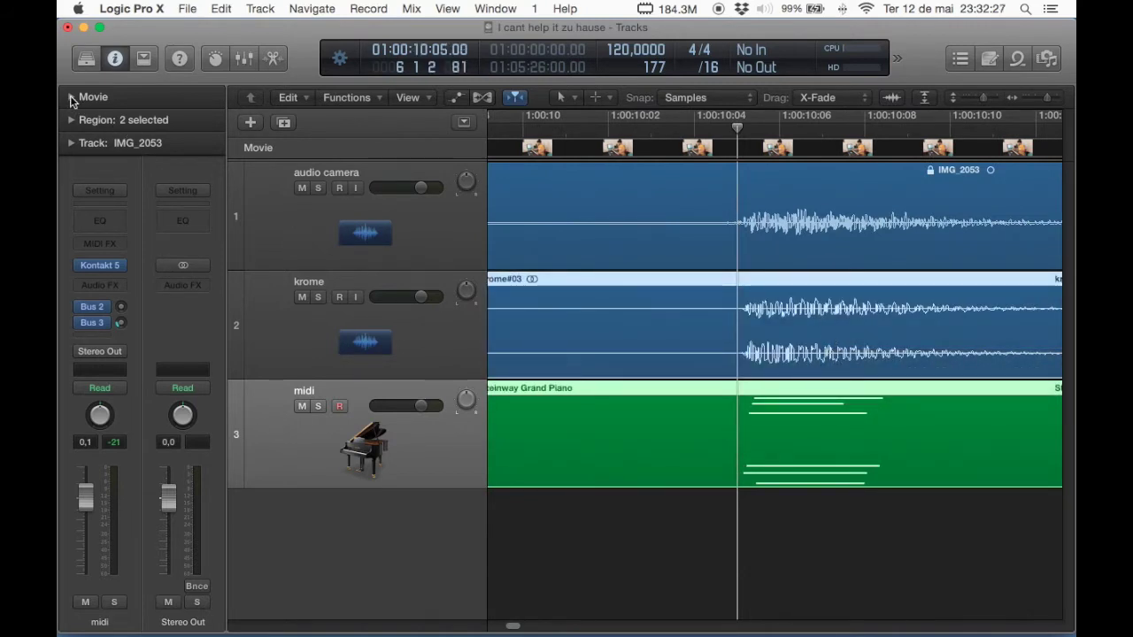
Step: Show the movie preview in the inspector and zoom the timeline out around the aligned sync hit
click(73, 98)
key(super+Left)
key(super+Left)
key(super+Left)
key(super+Left)
key(super+Left)
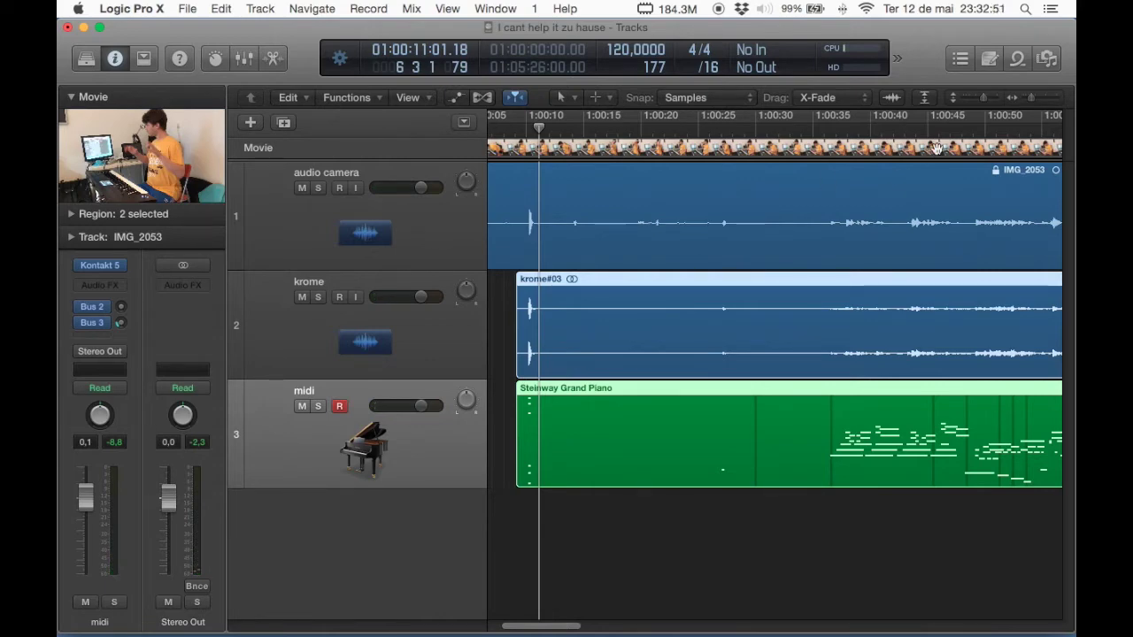
Step: Check the sync near the end by playing from about 1:04:45 with the movie enlarged, and view all regions in full
scroll(916, 227, right, 15)
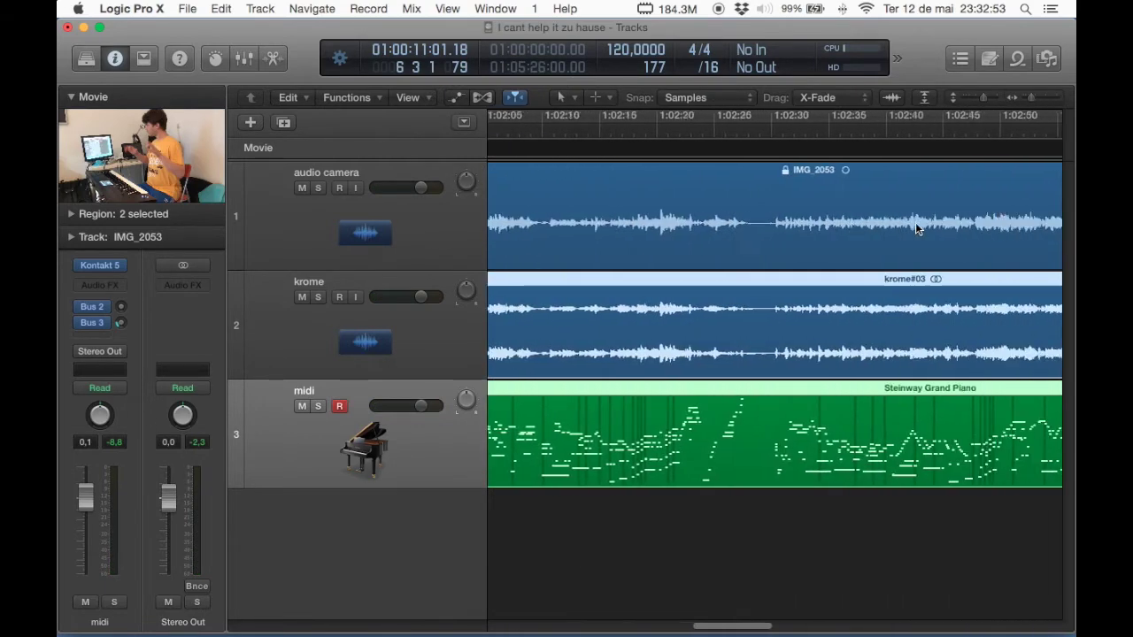
scroll(916, 227, right, 10)
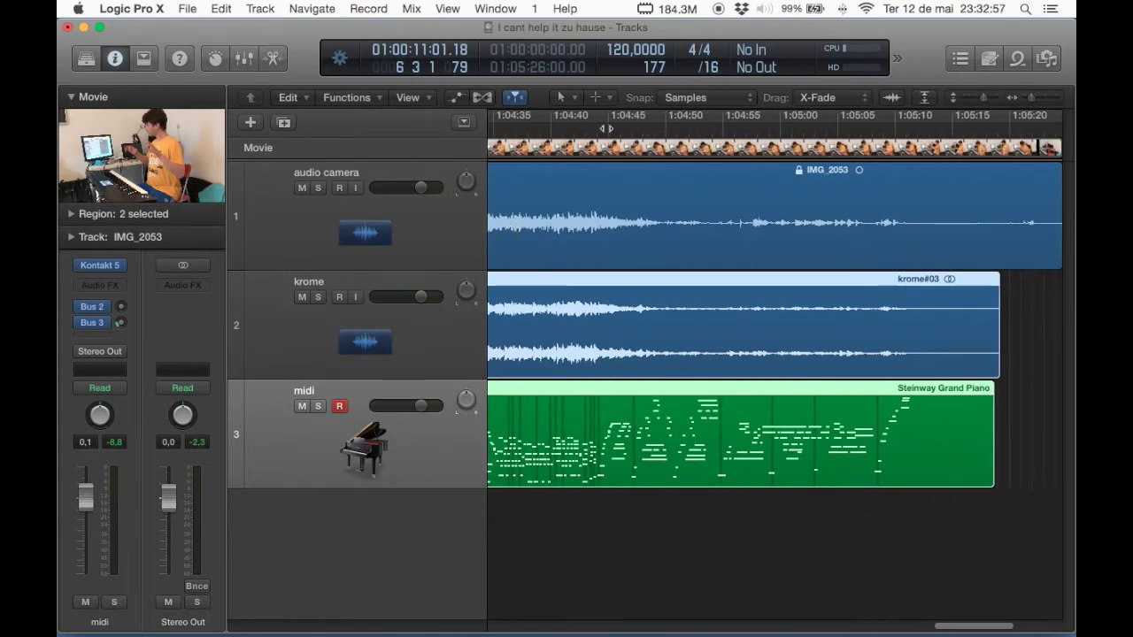
double_click(611, 126)
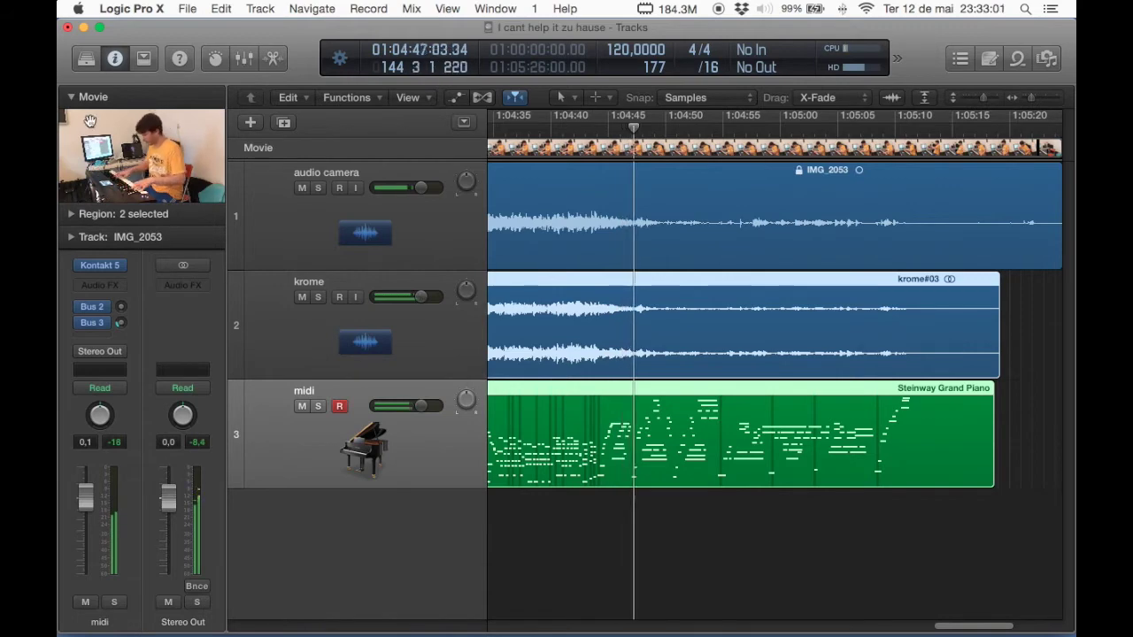
click(100, 158)
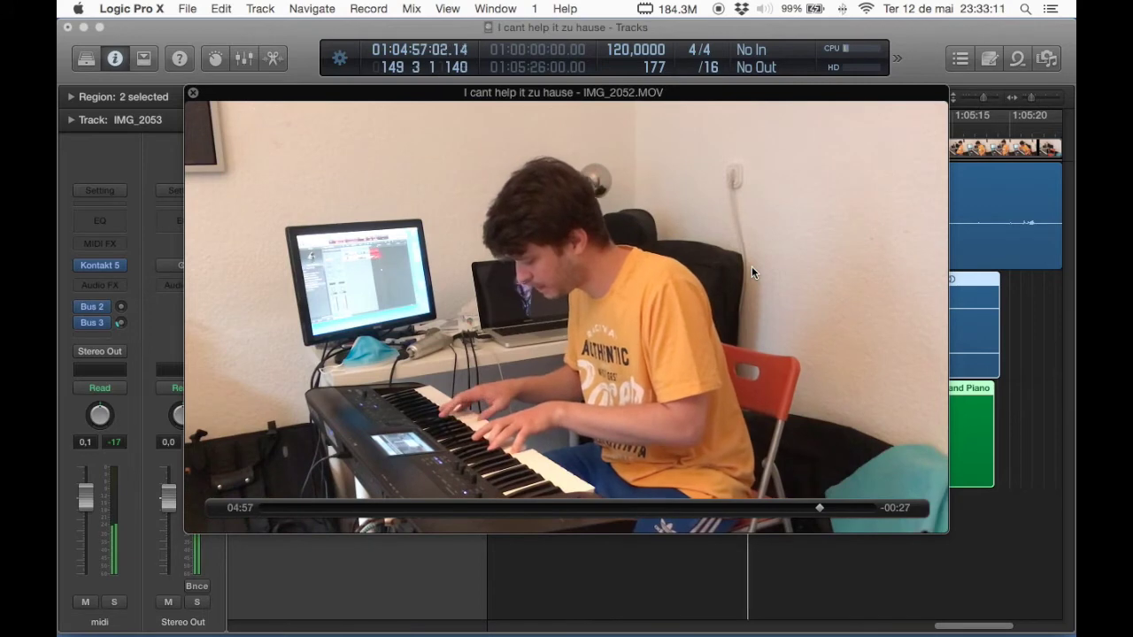
click(192, 92)
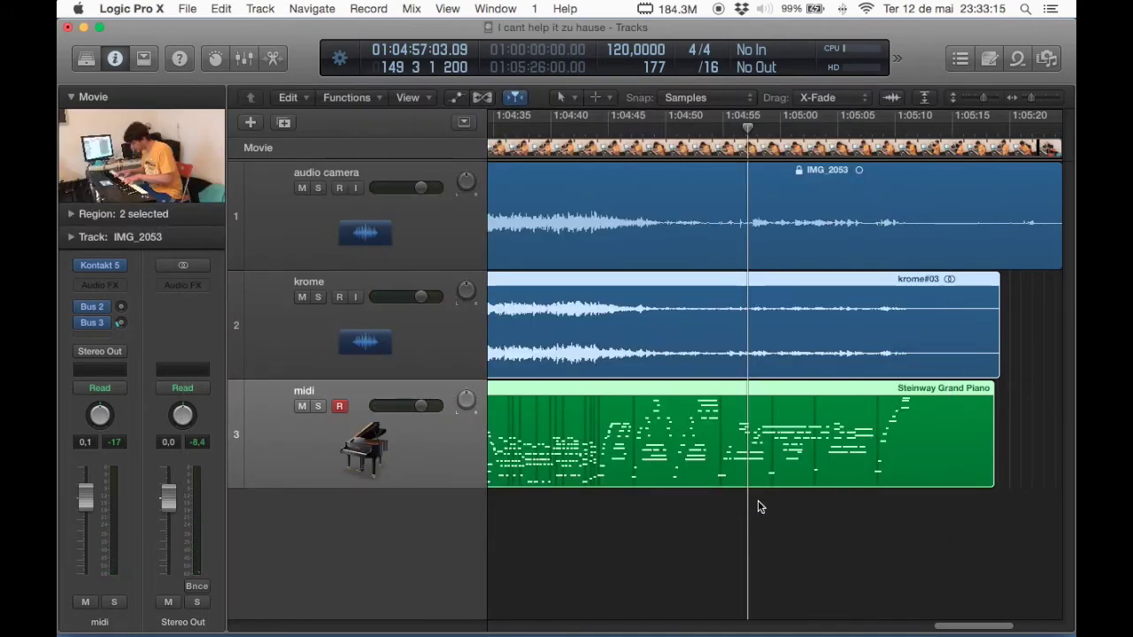
key(z)
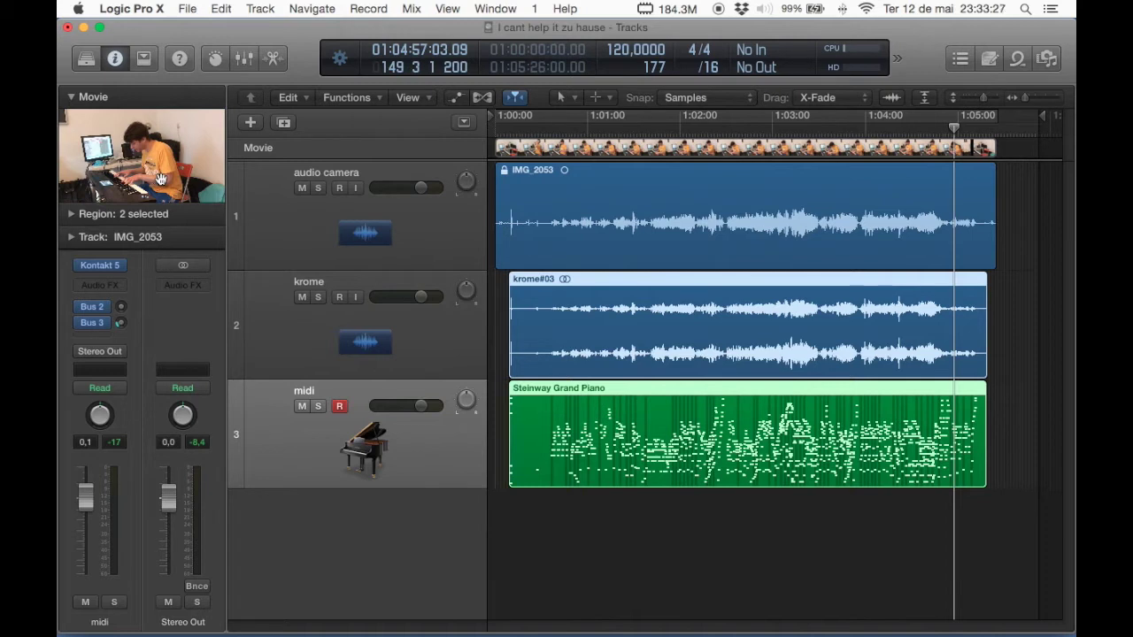
Step: Return the playhead to the project start and mute the midi and audio camera tracks
key(Return)
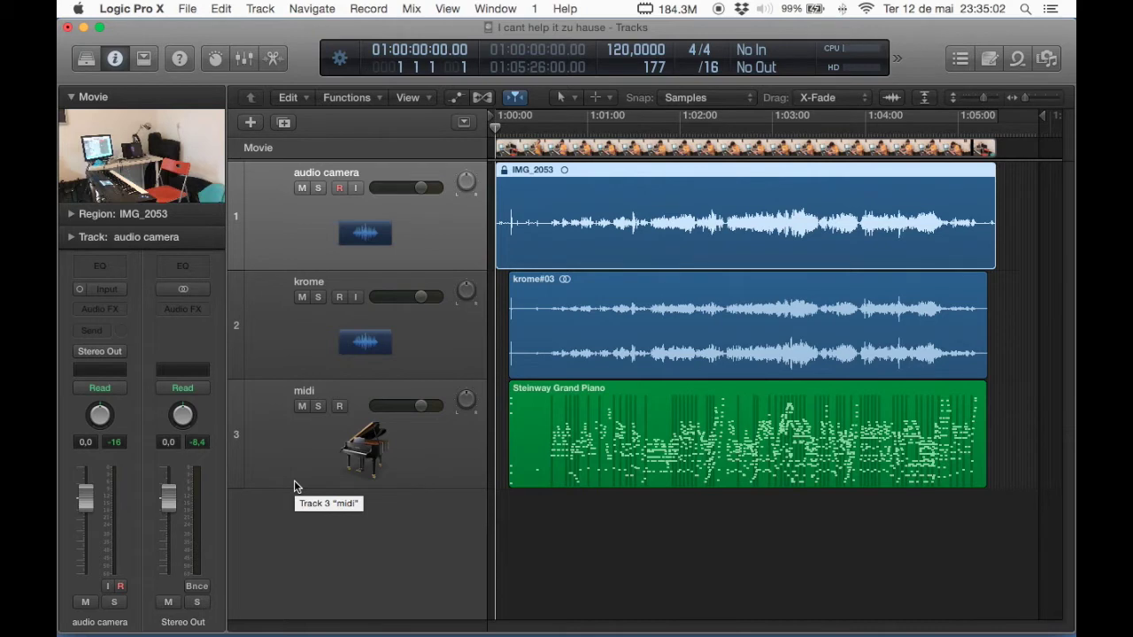
click(284, 333)
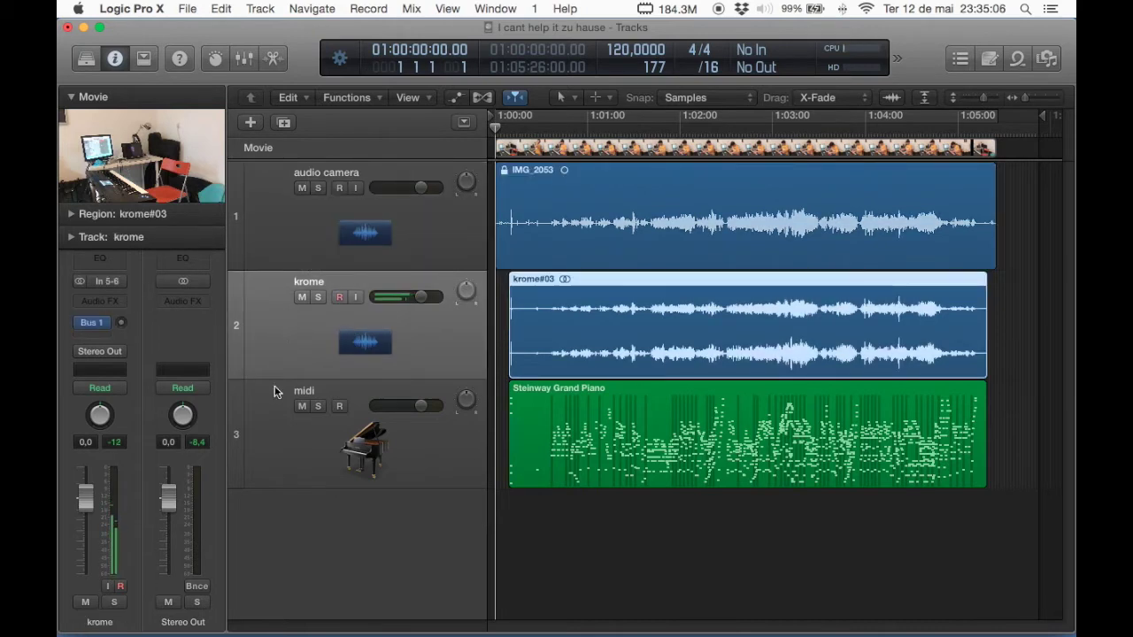
click(272, 466)
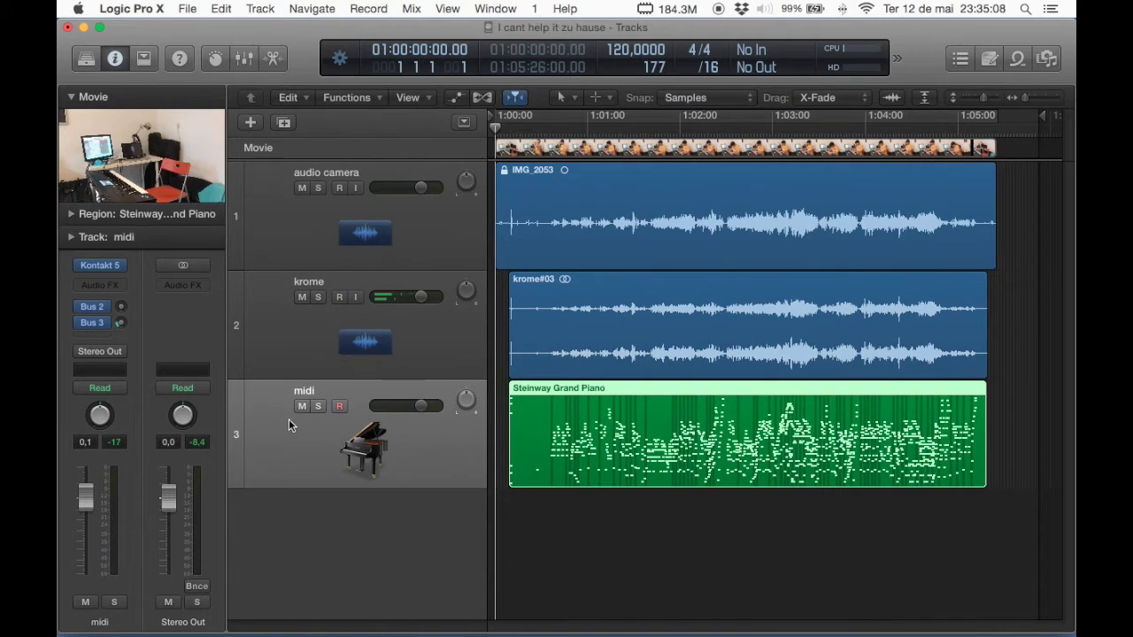
click(267, 245)
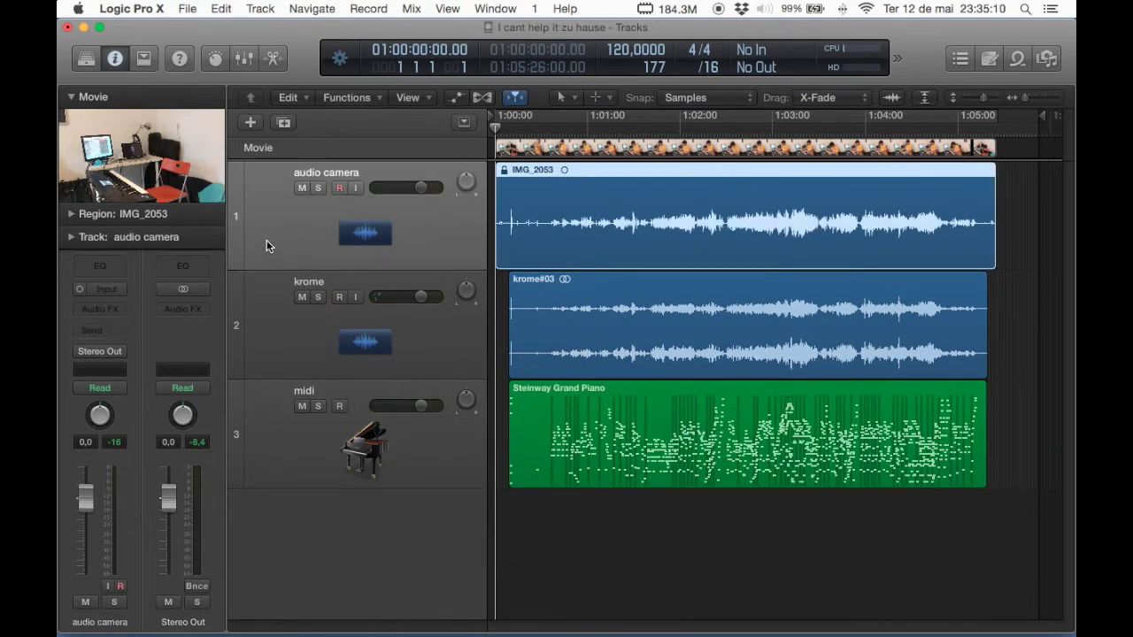
click(274, 435)
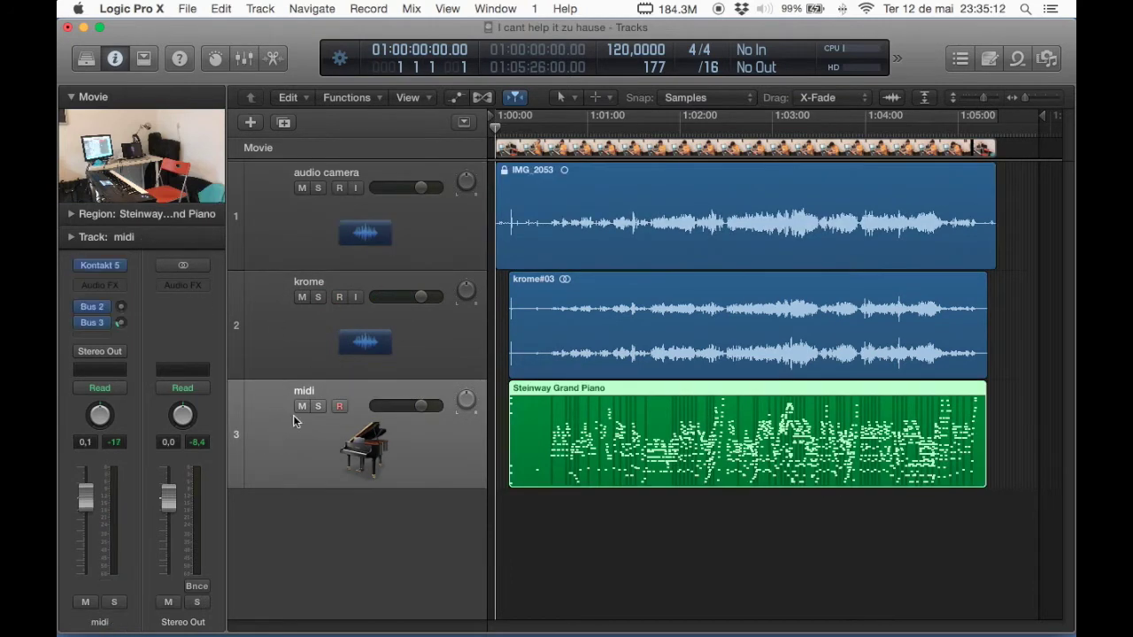
click(302, 407)
click(284, 340)
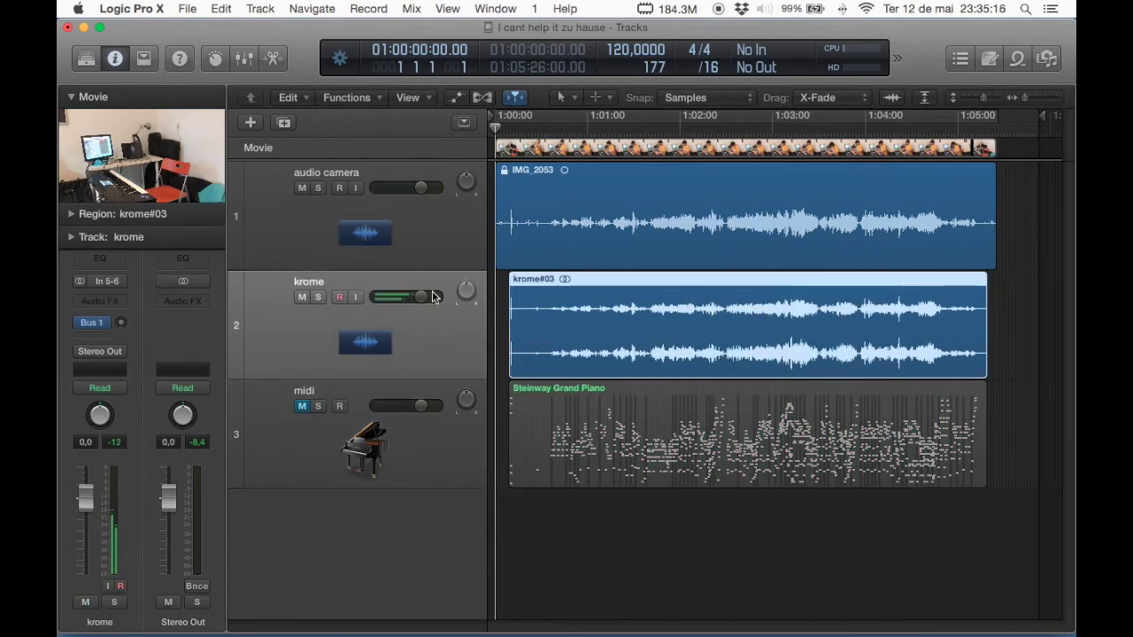
click(286, 241)
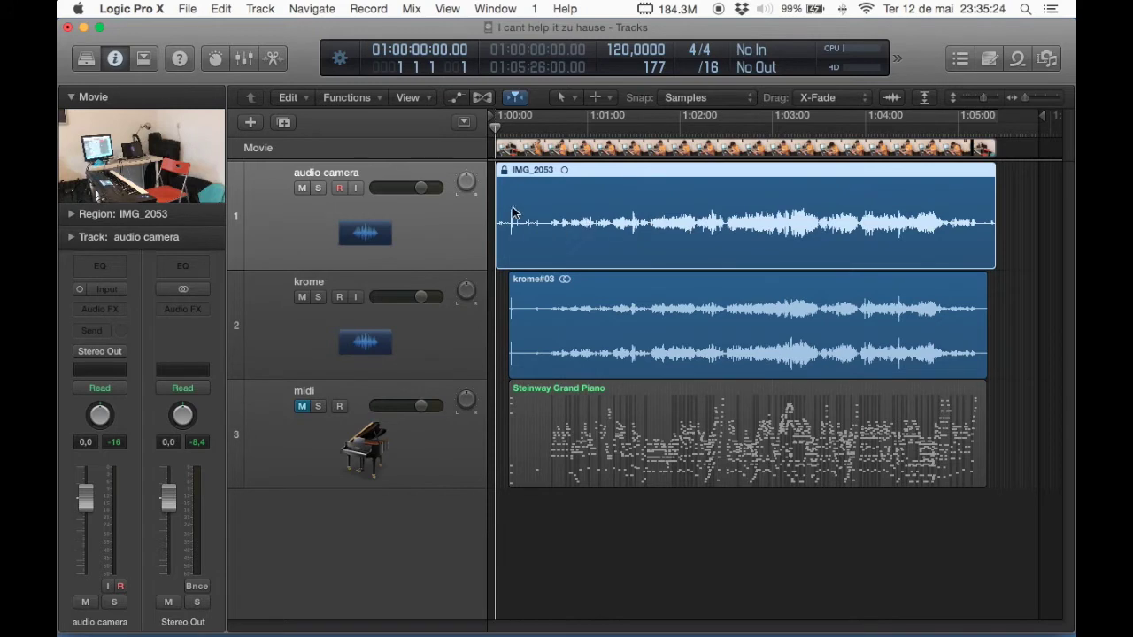
click(301, 189)
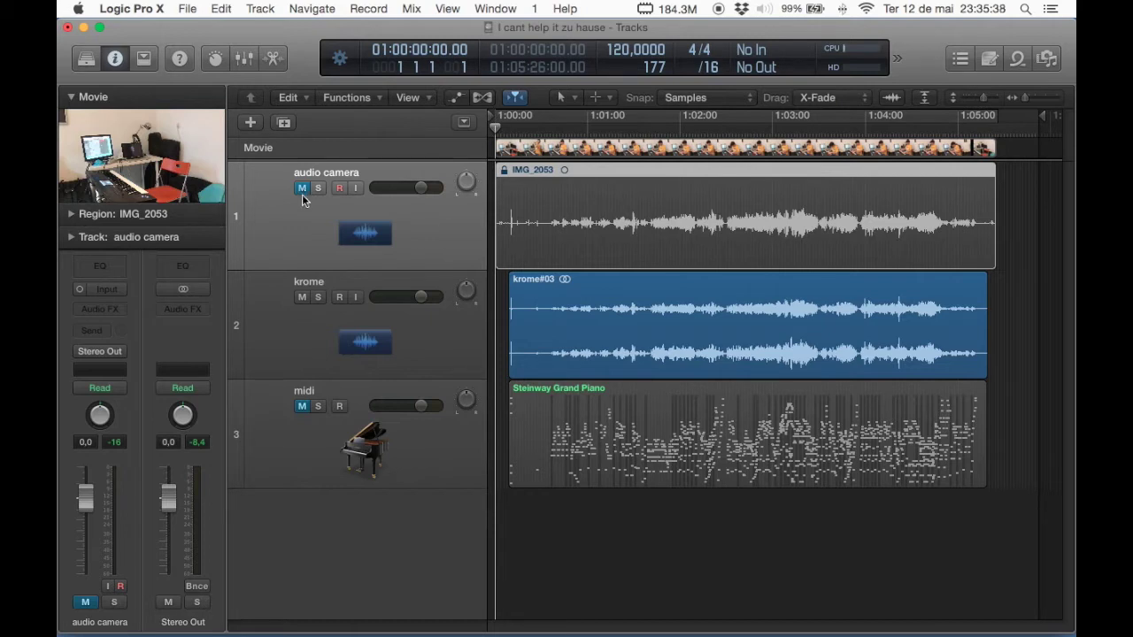
Step: Select the krome track, play it from 01:00:34:03, and collapse the movie preview in the inspector
click(270, 343)
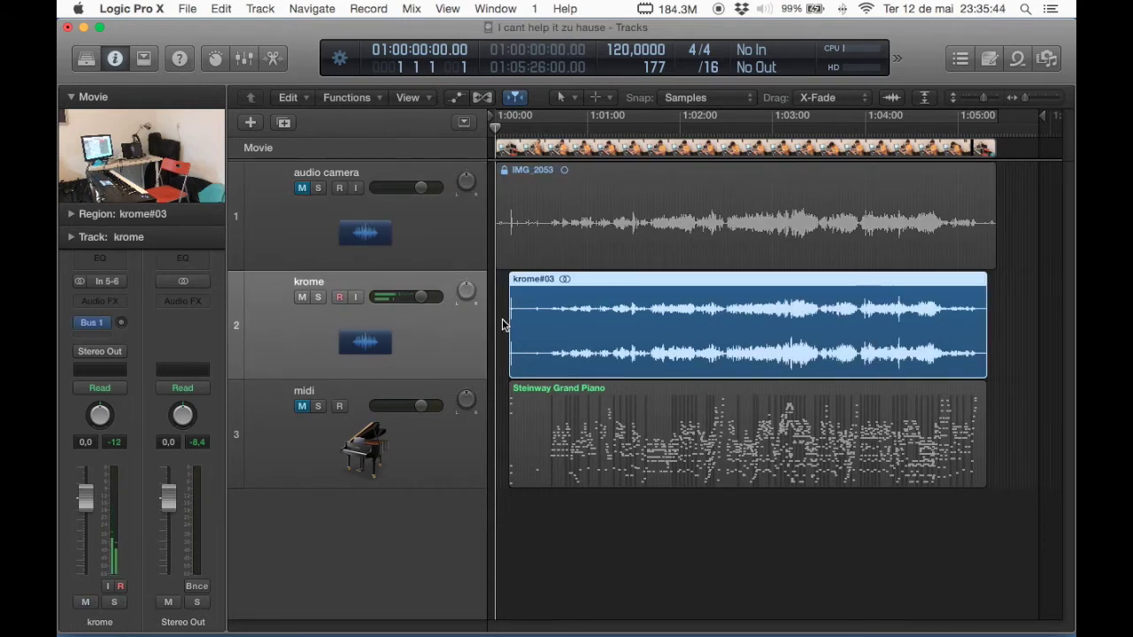
scroll(502, 324, up, 5)
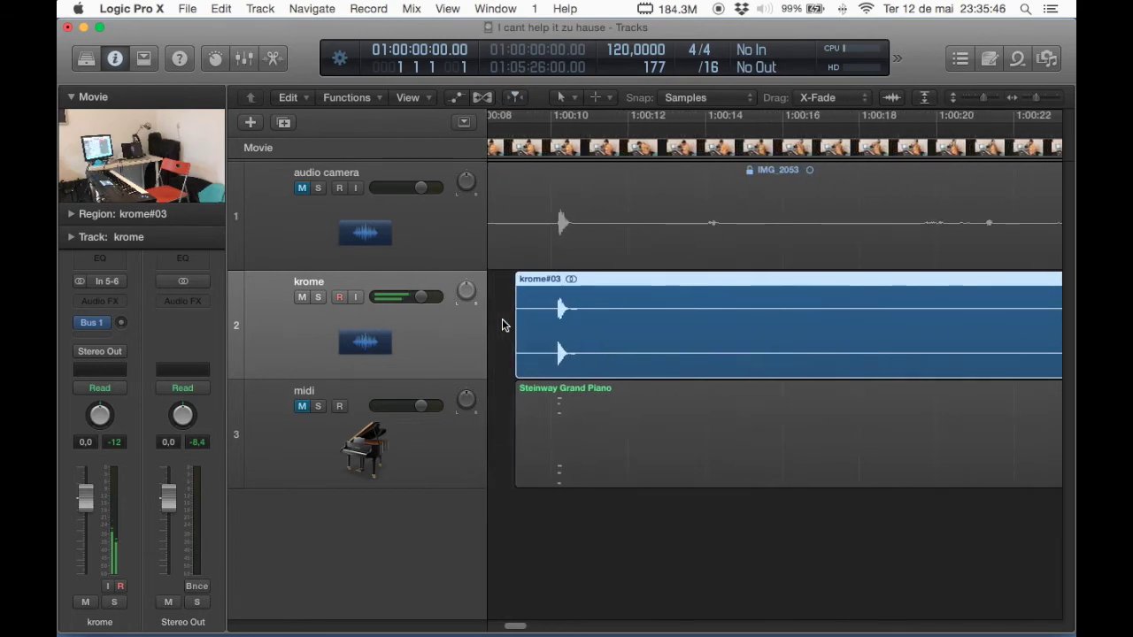
scroll(502, 324, down, 5)
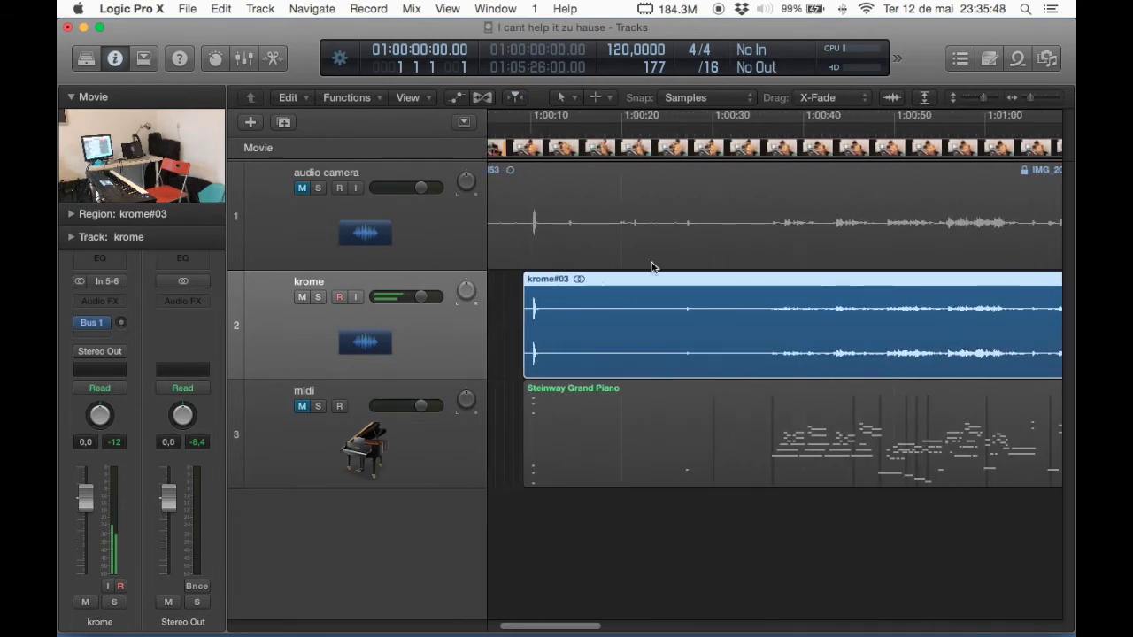
click(751, 117)
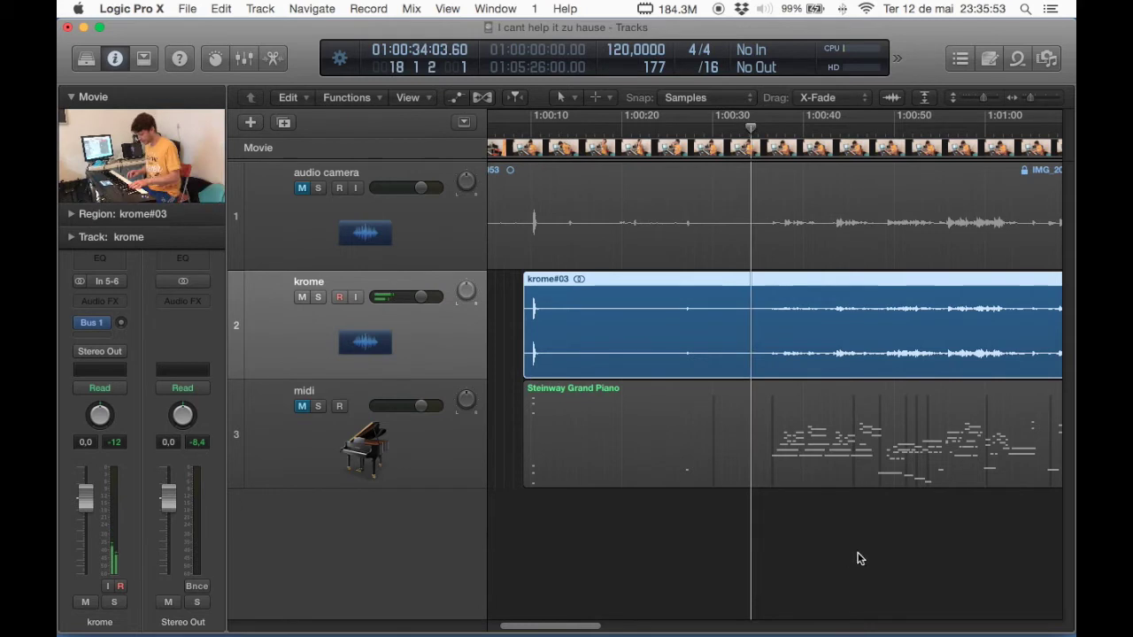
key(space)
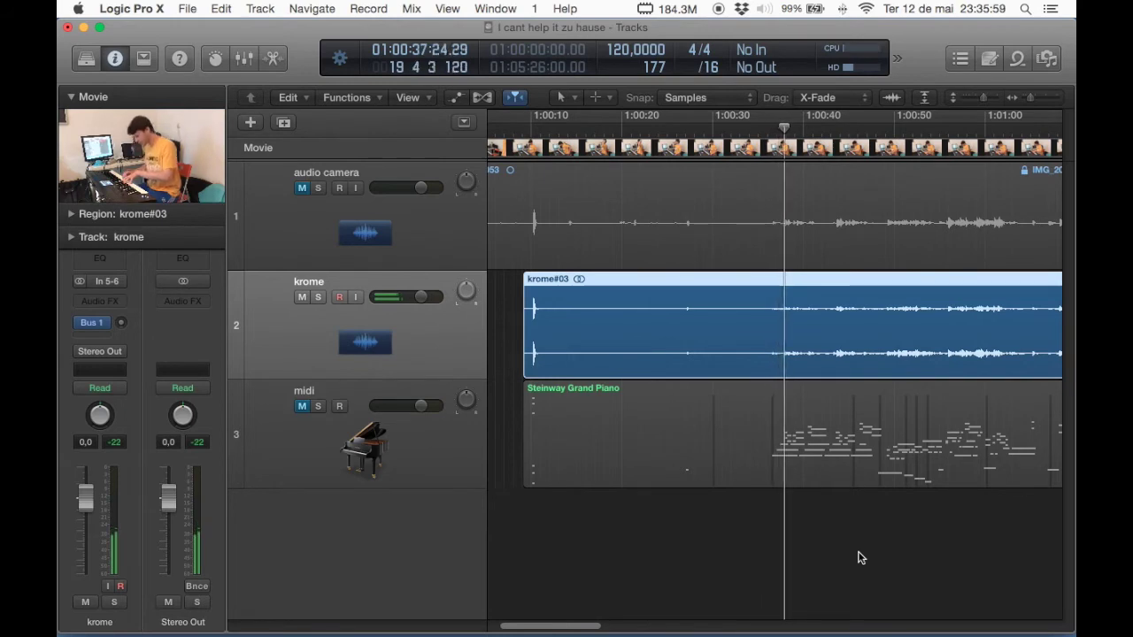
click(72, 97)
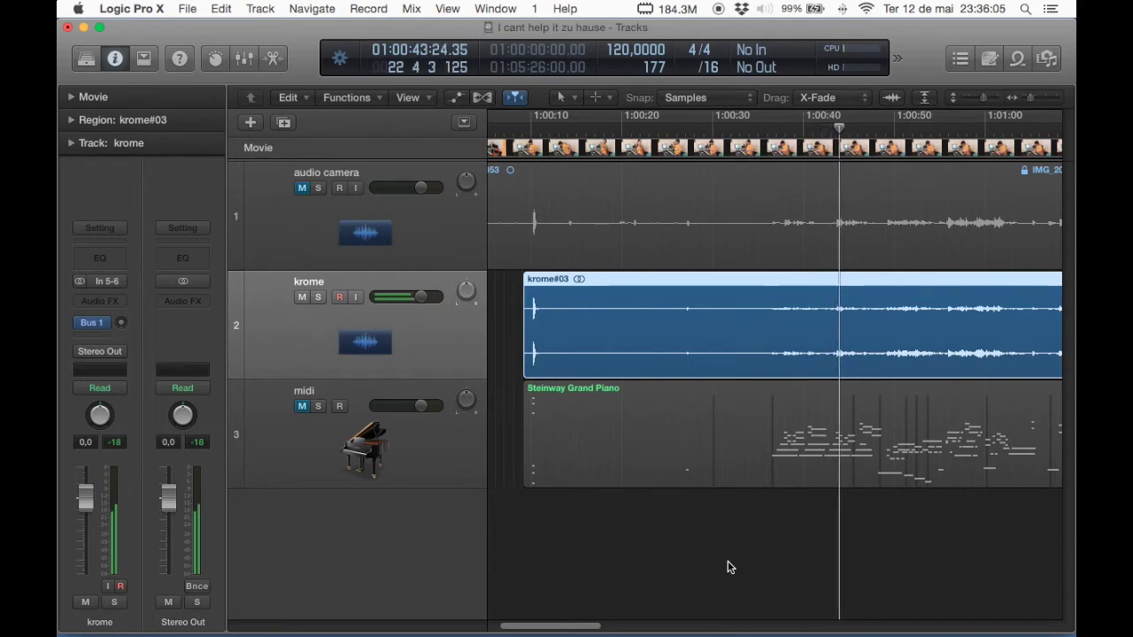
Step: Listen to the loud passage of the krome recording around 01:03:02
scroll(730, 568, right, 15)
key(super+Left)
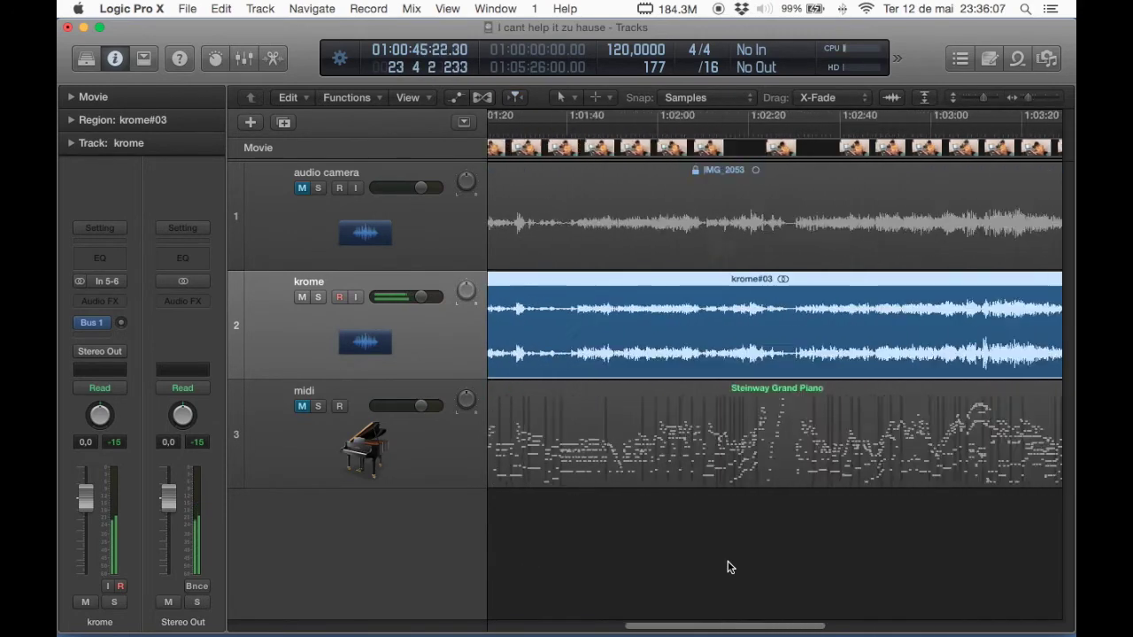
key(super+Left)
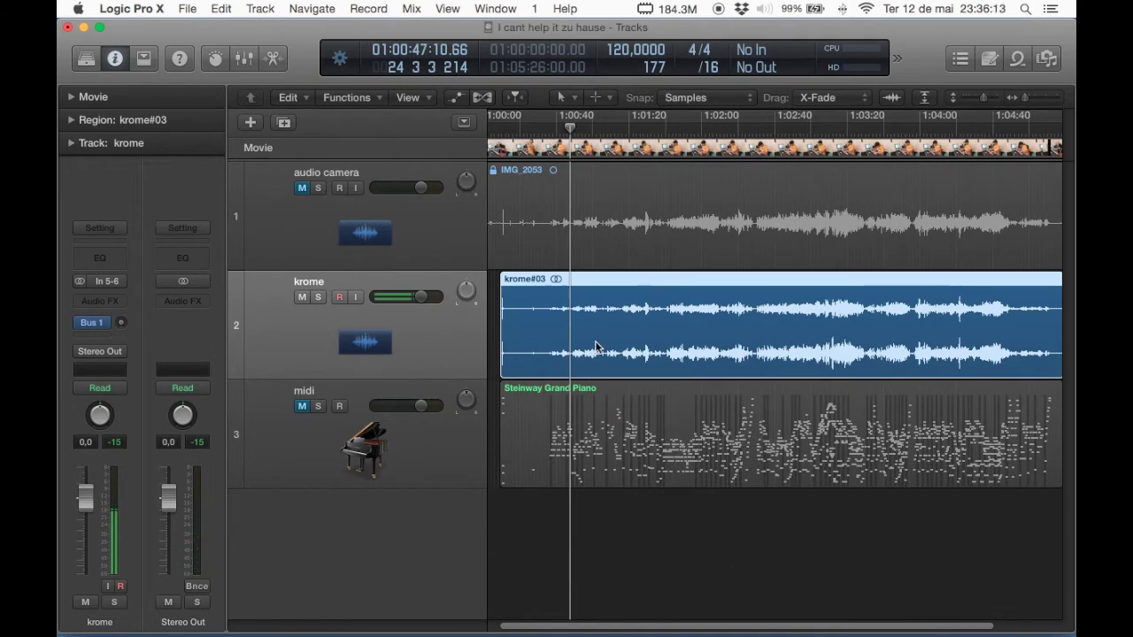
key(super+Left)
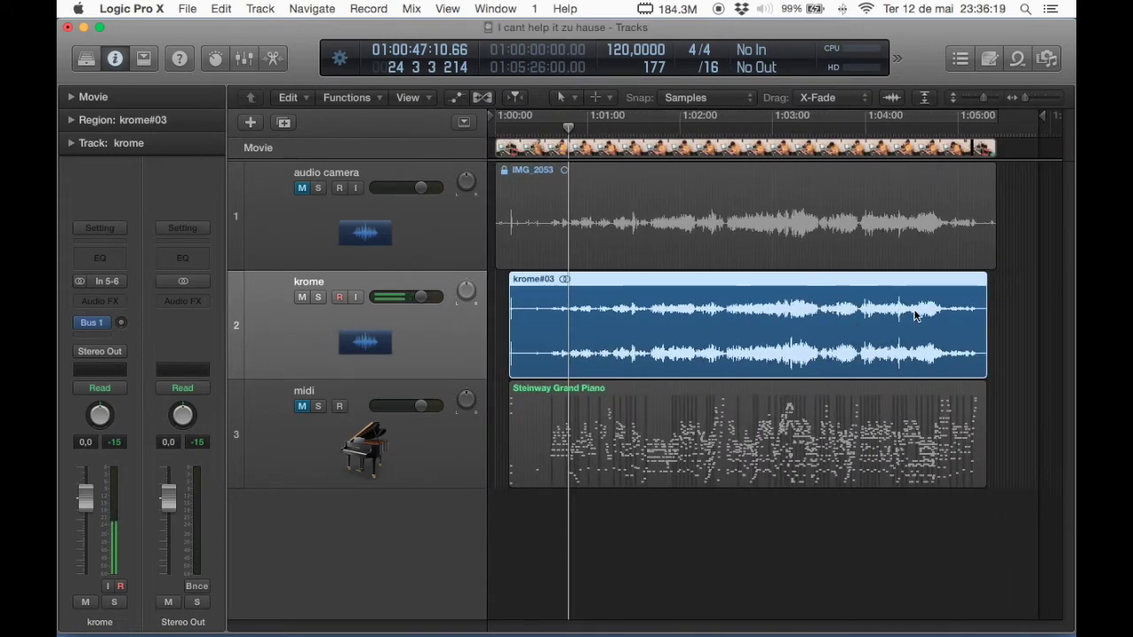
click(772, 119)
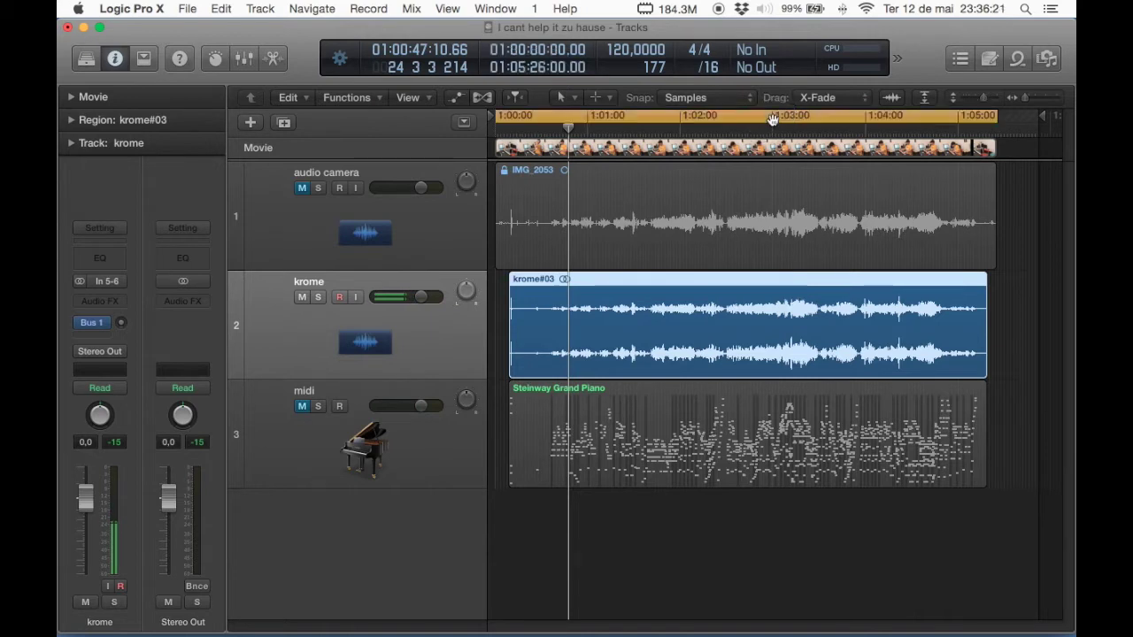
click(772, 120)
click(773, 131)
key(space)
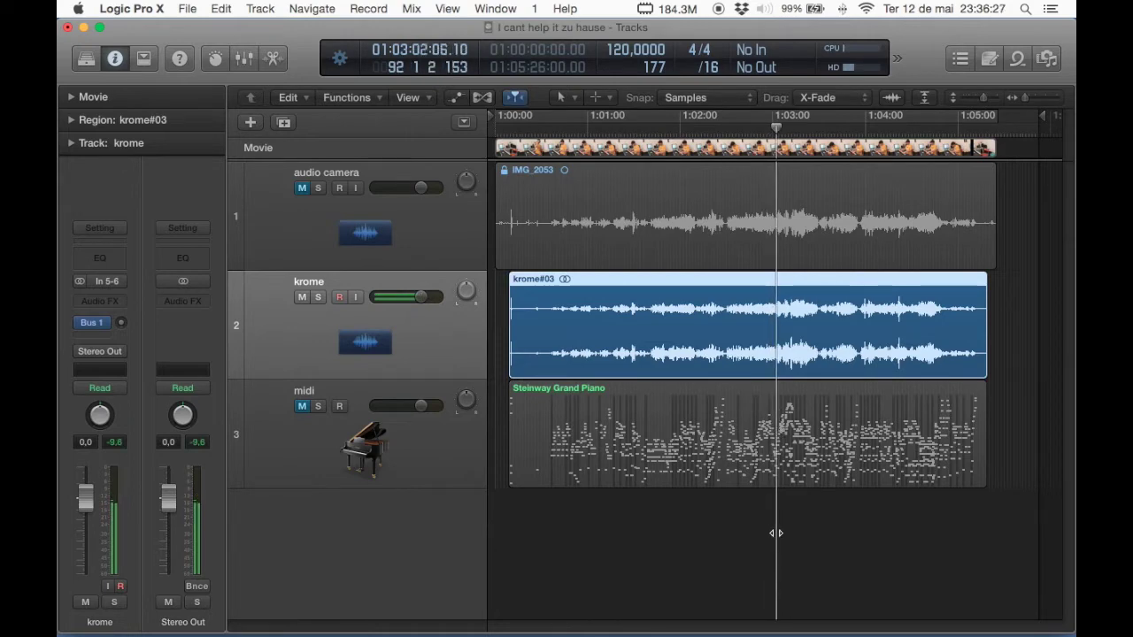
key(super+Right)
key(super+Right)
key(super+Right)
key(space)
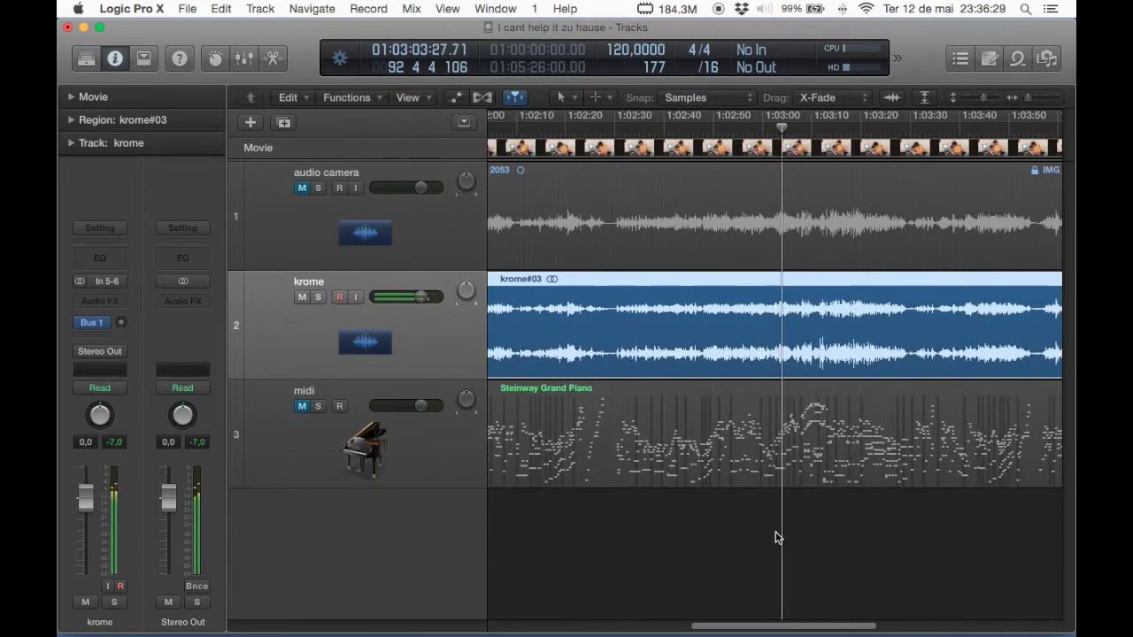
Step: Play the krome recording's loudest peaks from 01:03:10:24 and near 01:04:21
scroll(776, 533, right, 3)
scroll(775, 537, right, 2)
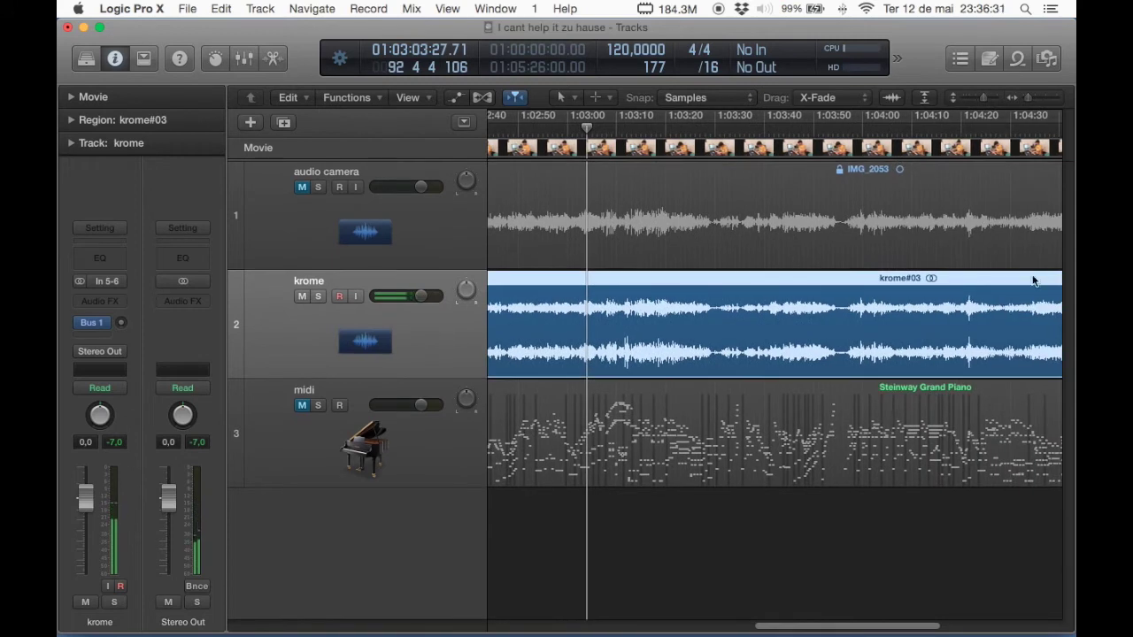
click(622, 130)
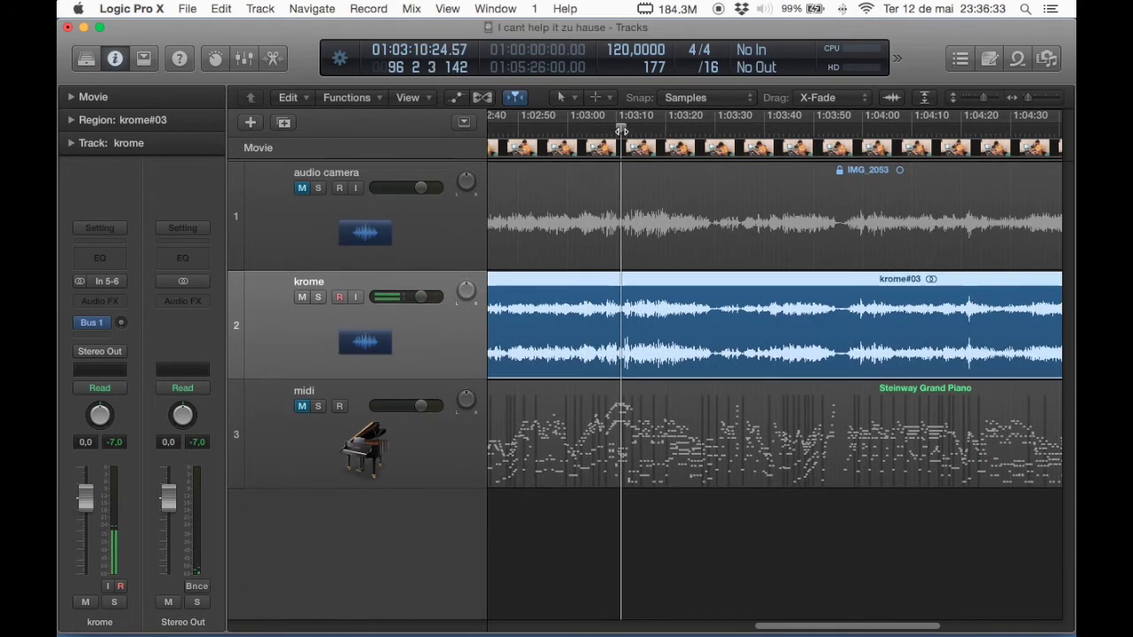
key(space)
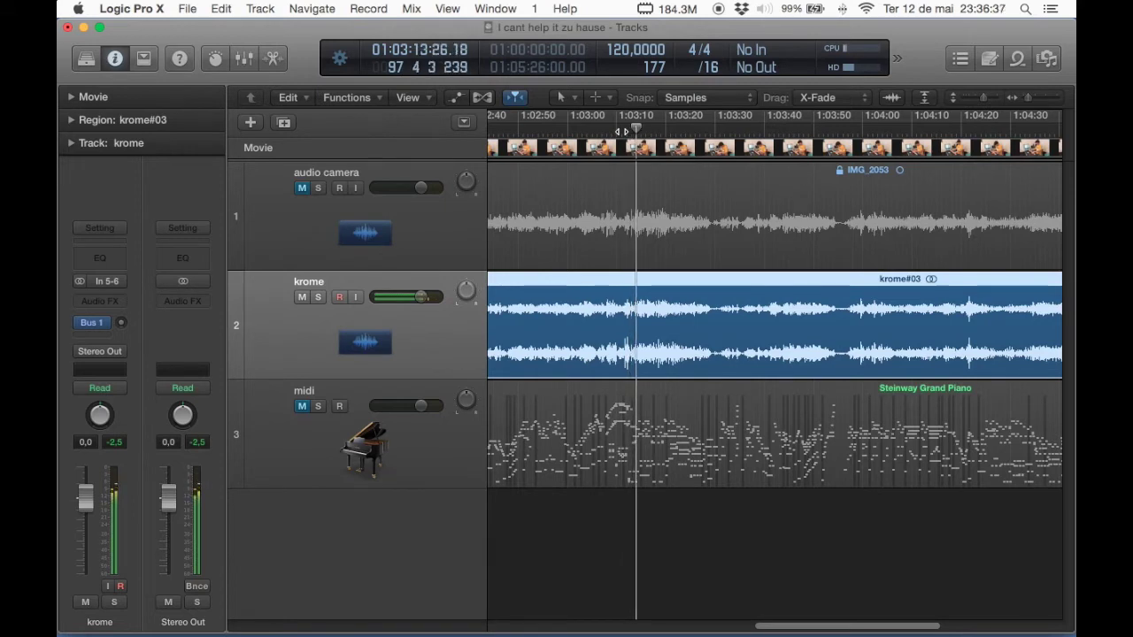
click(967, 130)
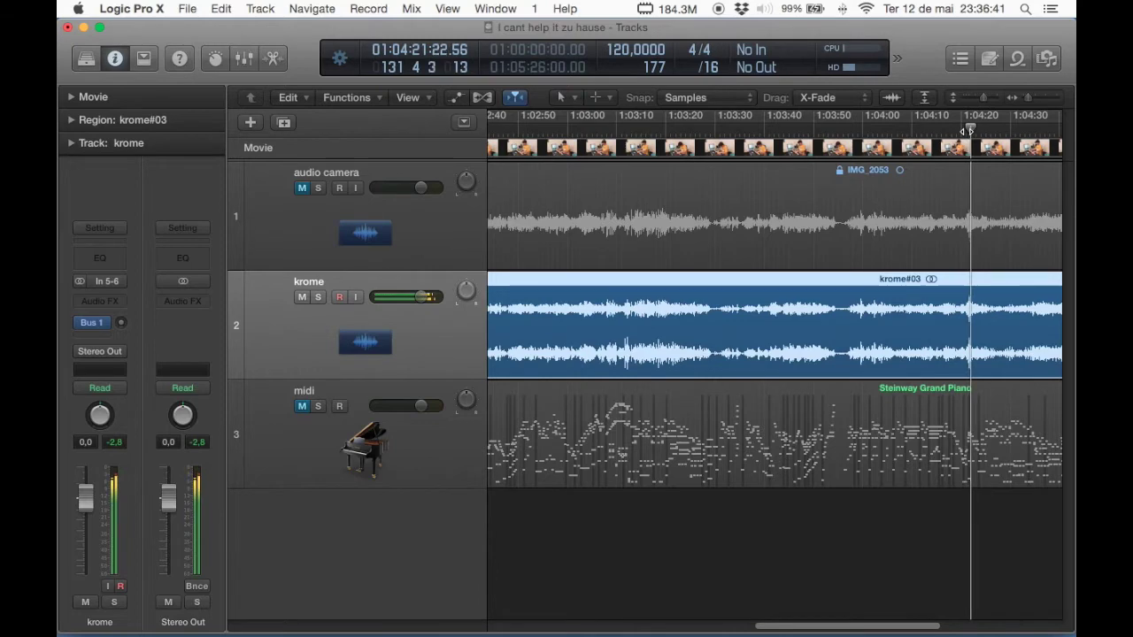
key(space)
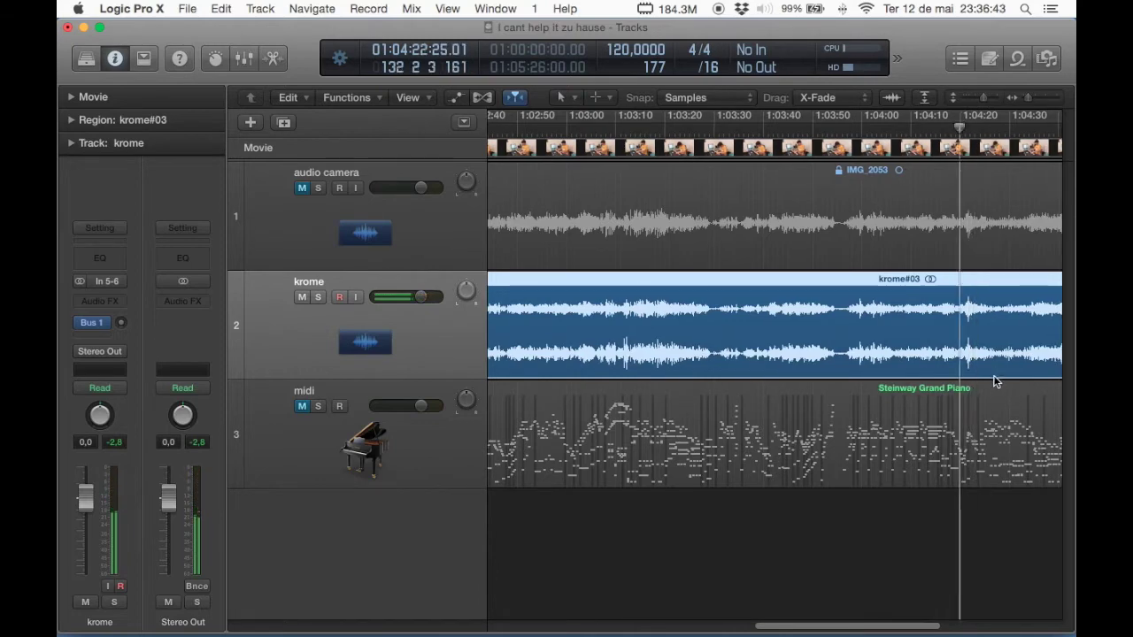
Step: Set a cycle range from 01:04:19:23 to 01:04:23:05 around the krome recording's peak
scroll(994, 380, right, 5)
scroll(994, 380, left, 5)
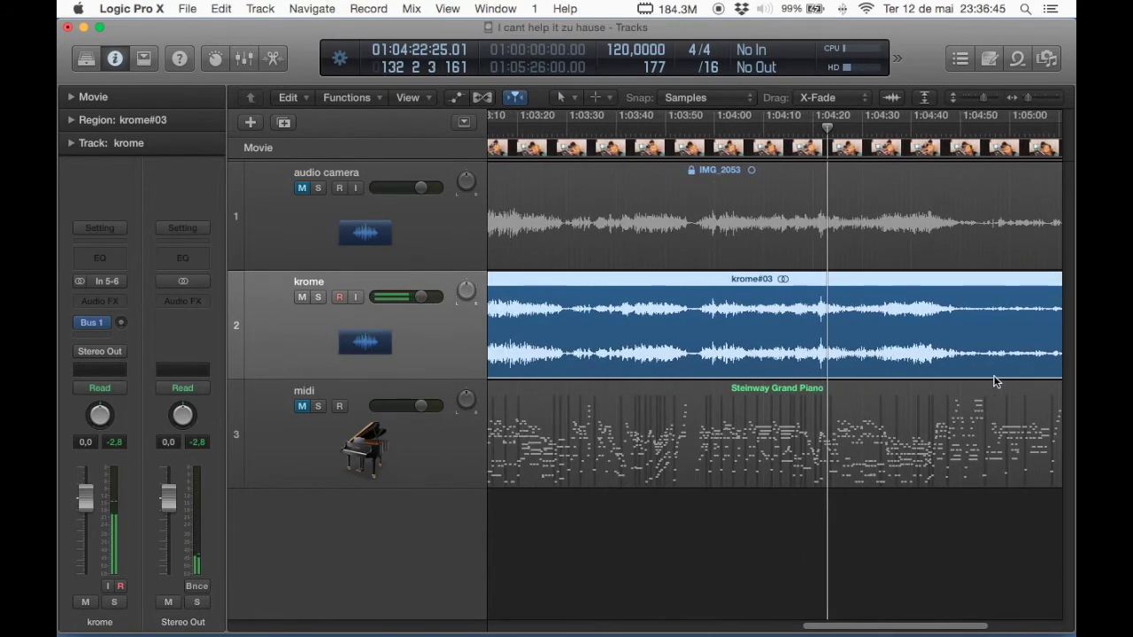
scroll(994, 380, left, 2)
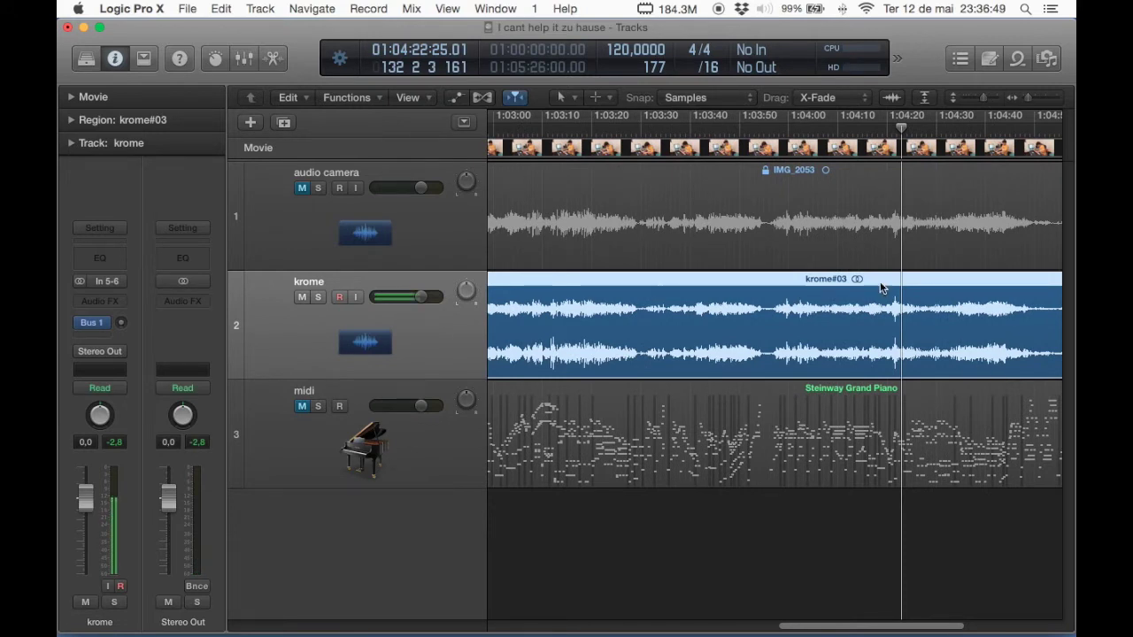
click(781, 131)
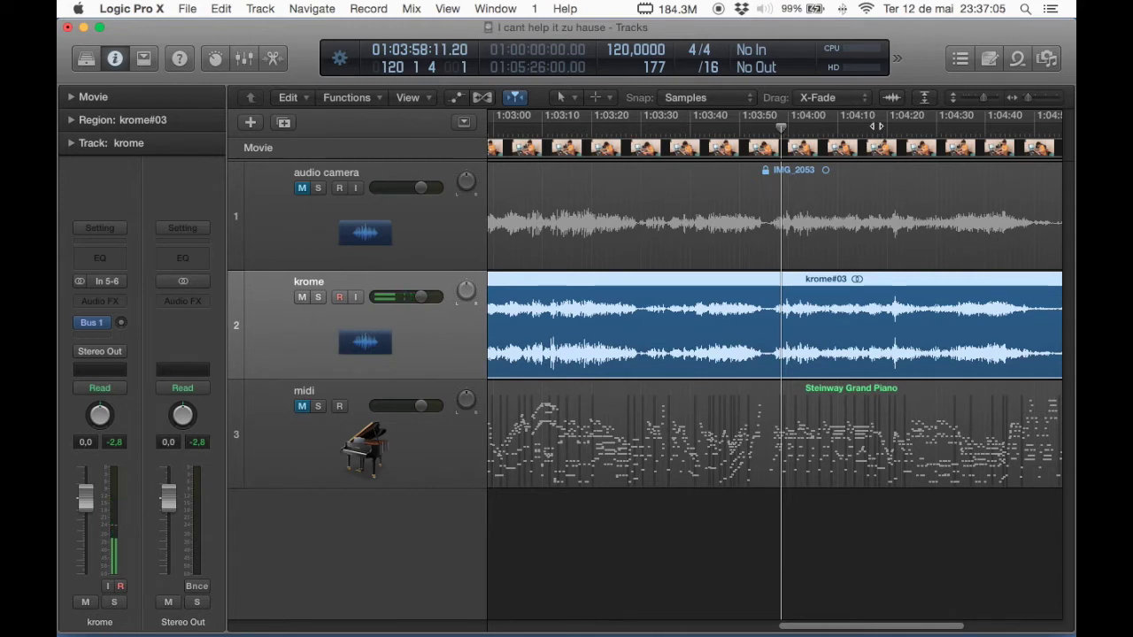
drag(887, 116, 903, 115)
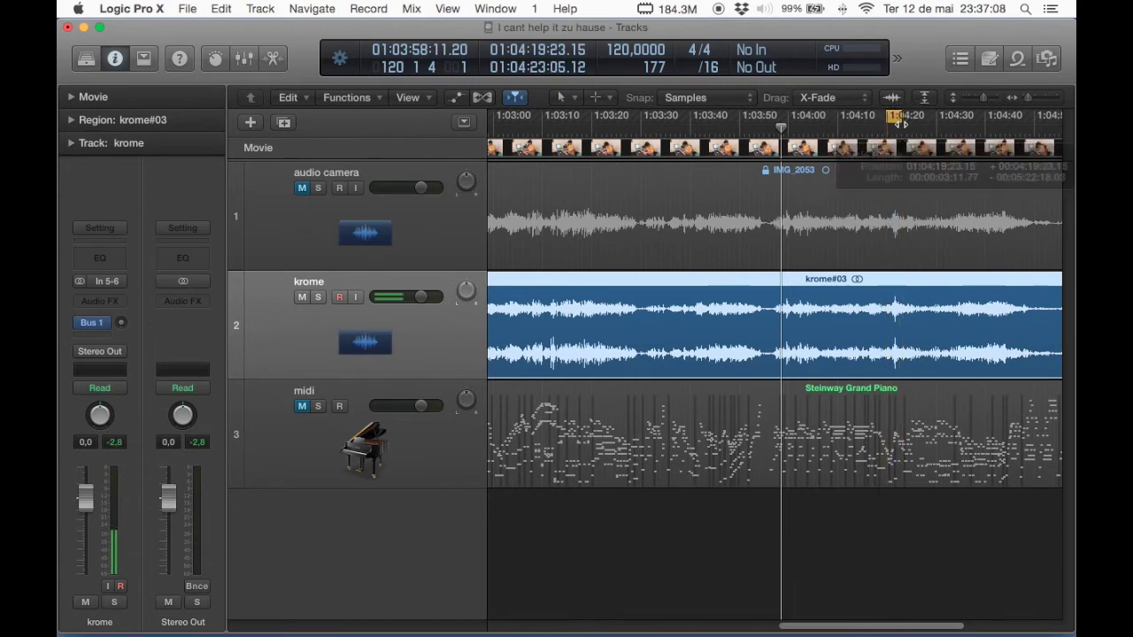
Step: Insert a Channel EQ on the krome track and examine its spectrum while the cycled peak plays
click(100, 262)
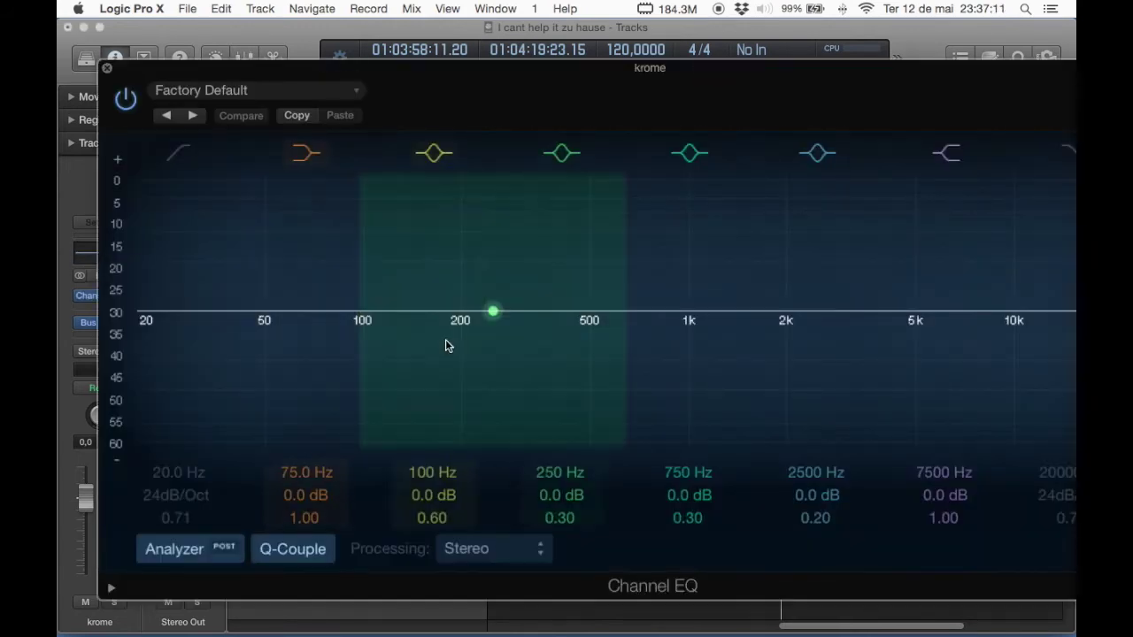
key(space)
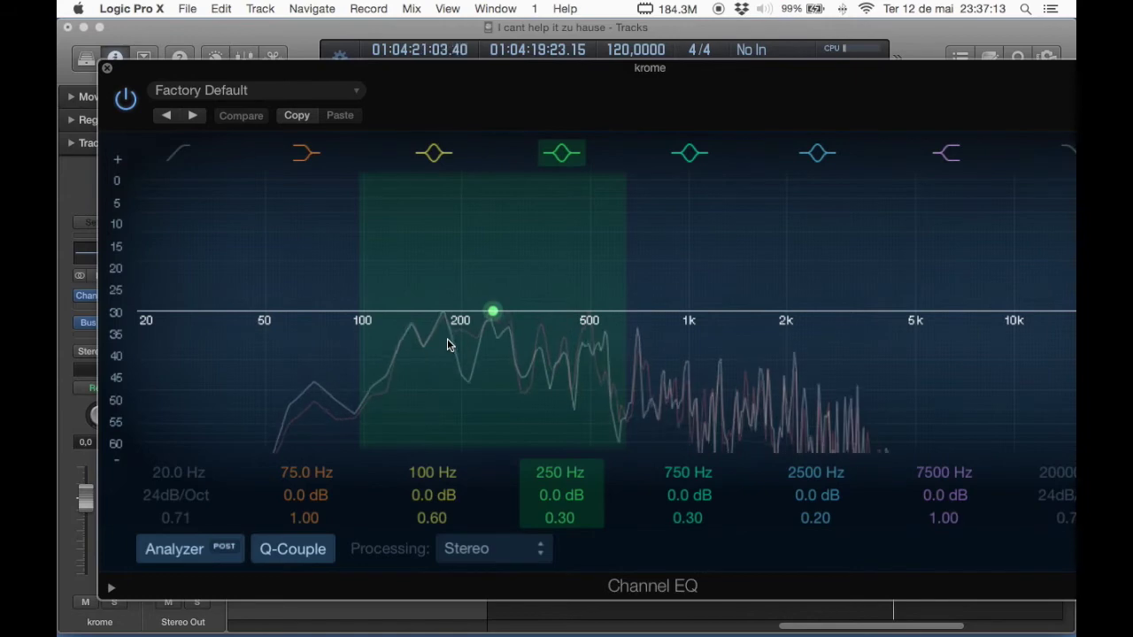
drag(392, 72, 465, 389)
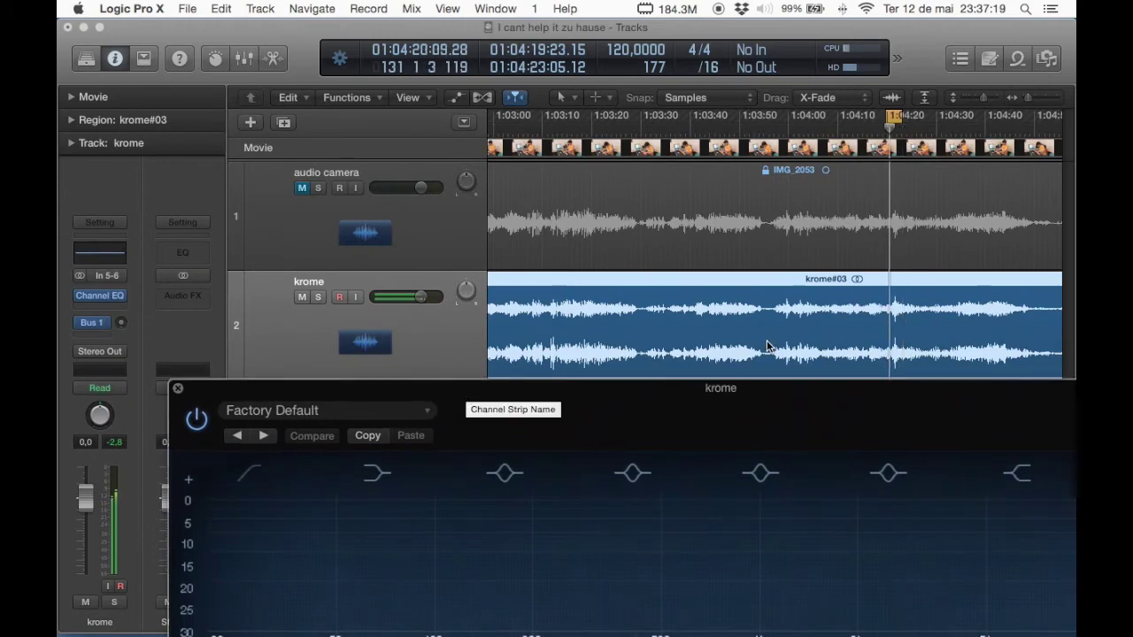
Step: Tighten the cycle range around the krome peak to start at 01:04:21:11, and loop it with the Channel EQ in view
key(super+Right)
key(super+Right)
key(super+Right)
key(super+Right)
key(super+Right)
key(super+Right)
key(super+Right)
key(super+Right)
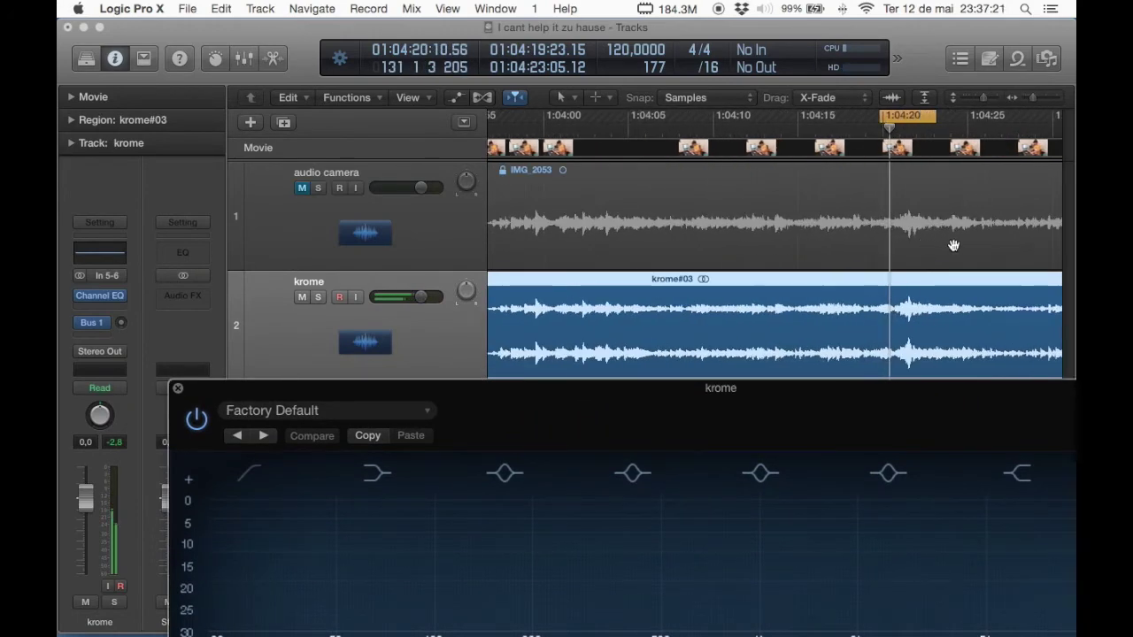
key(super+Left)
key(super+Left)
key(super+Left)
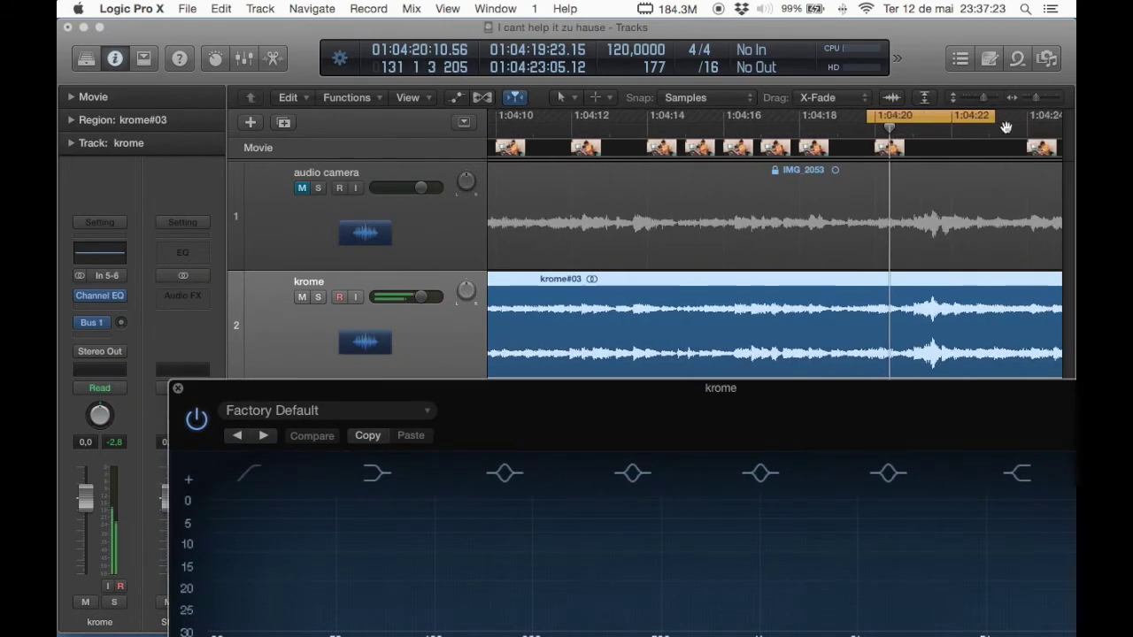
drag(987, 118, 945, 130)
drag(868, 116, 911, 119)
drag(925, 120, 927, 120)
key(space)
drag(703, 392, 639, 75)
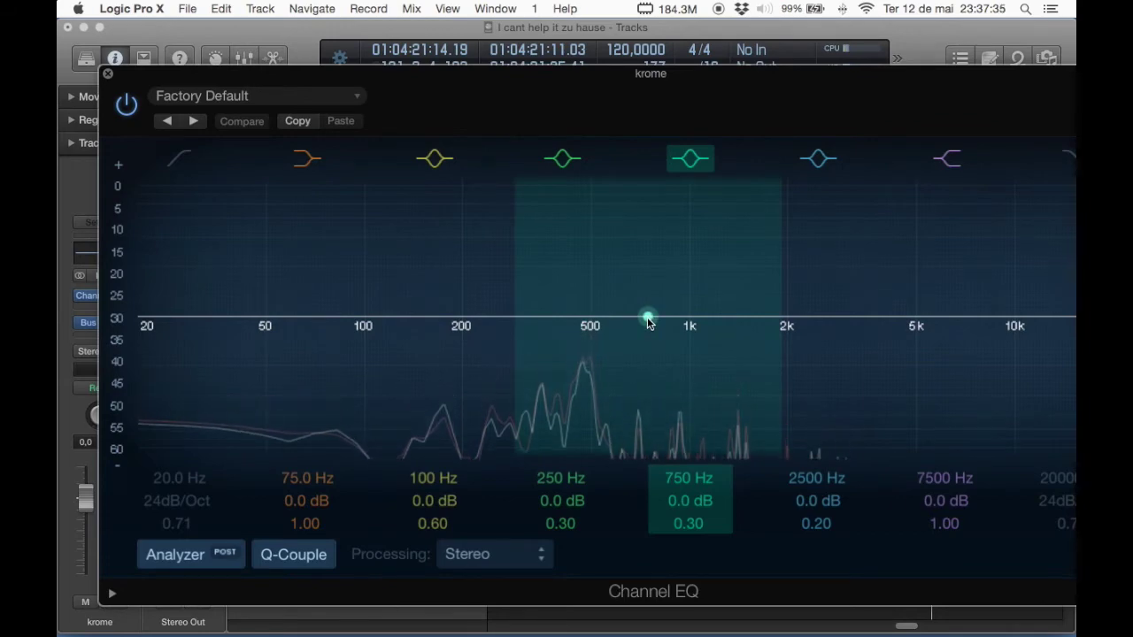
Step: Bring the whole Channel EQ into view, loop the peak, and boost the fifth band by 6.0 dB at 475 Hz with Q 5.30
mouse_move(455, 84)
mouse_down()
mouse_move(643, 82)
mouse_move(612, 38)
mouse_move(446, 74)
mouse_up()
drag(518, 70, 478, 56)
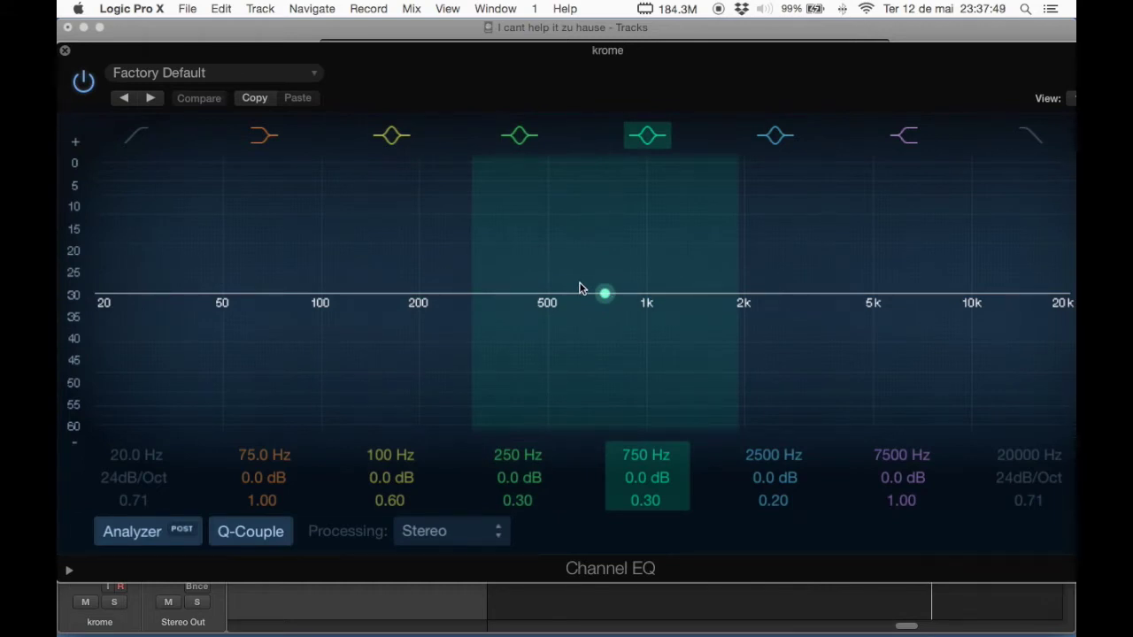
key(space)
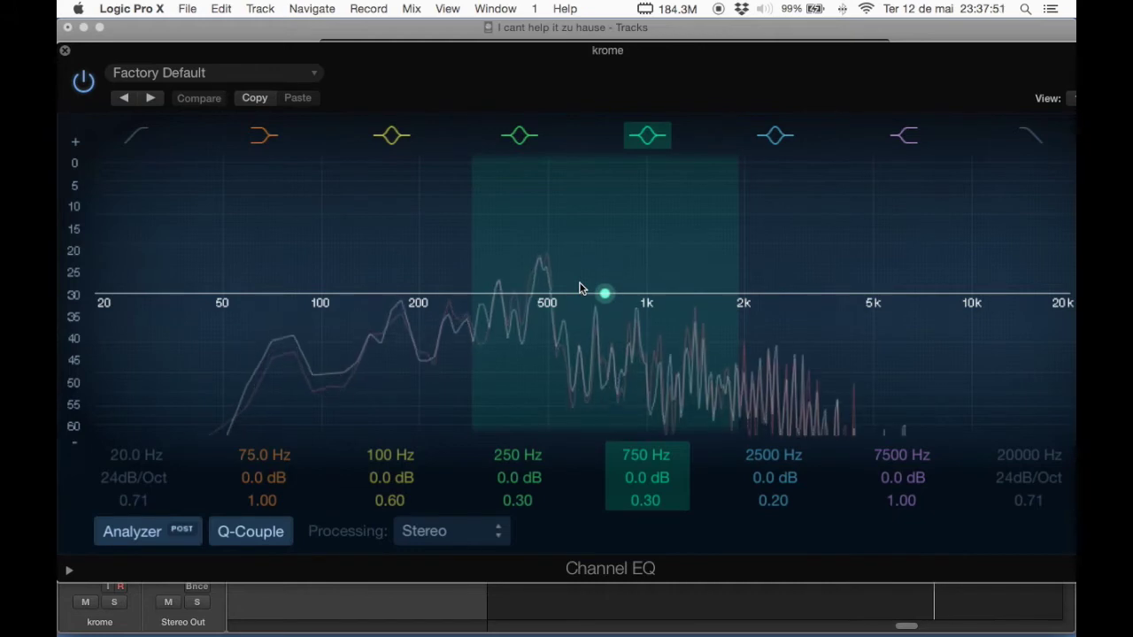
drag(604, 293, 531, 262)
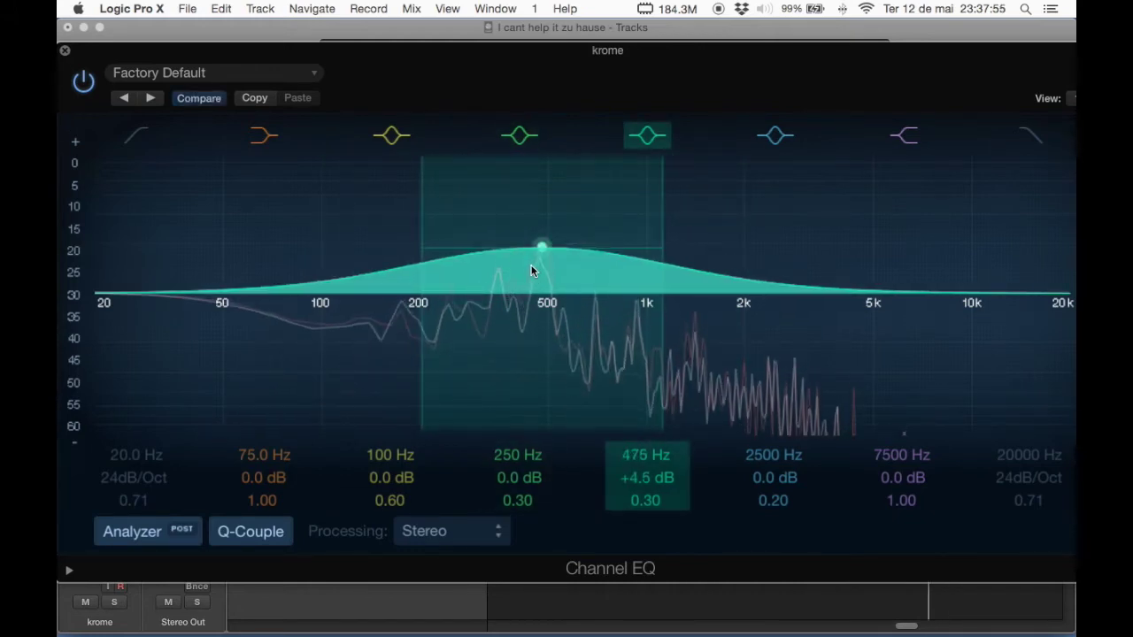
drag(661, 248, 593, 239)
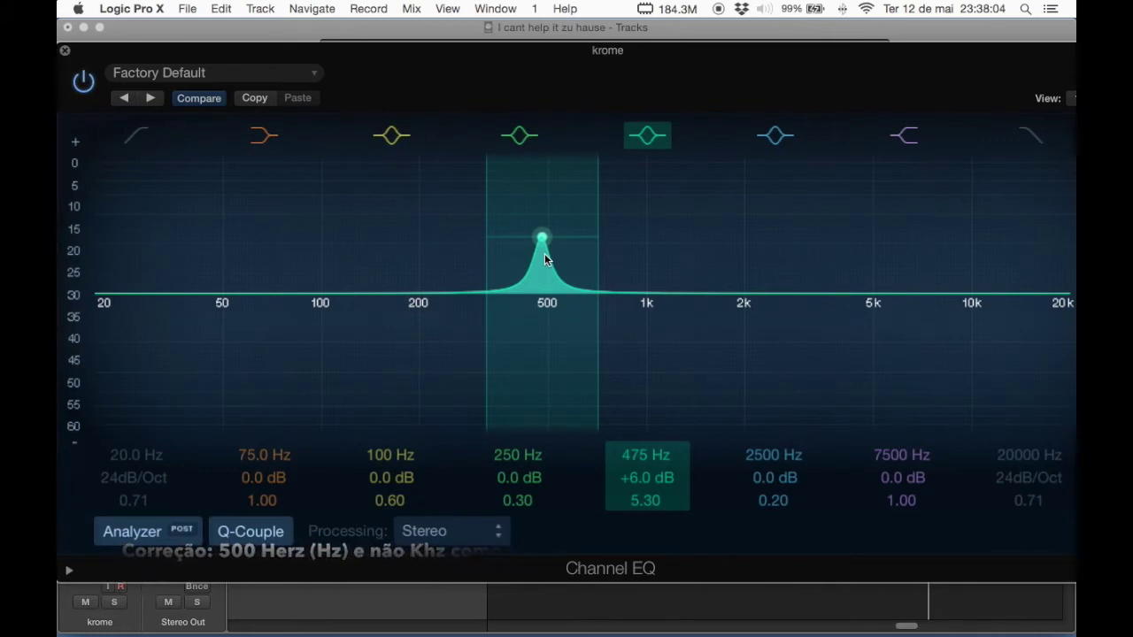
Step: Turn the boosted band into a 2.5 dB cut at 470 Hz and set its Q to 0.75
drag(545, 260, 615, 316)
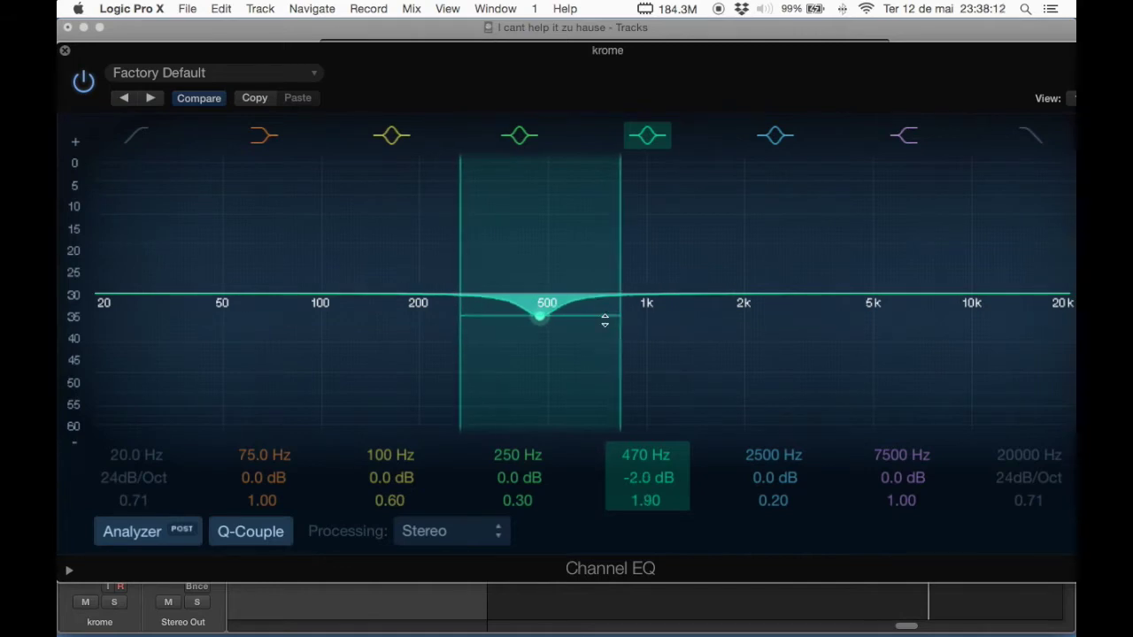
drag(540, 320, 540, 319)
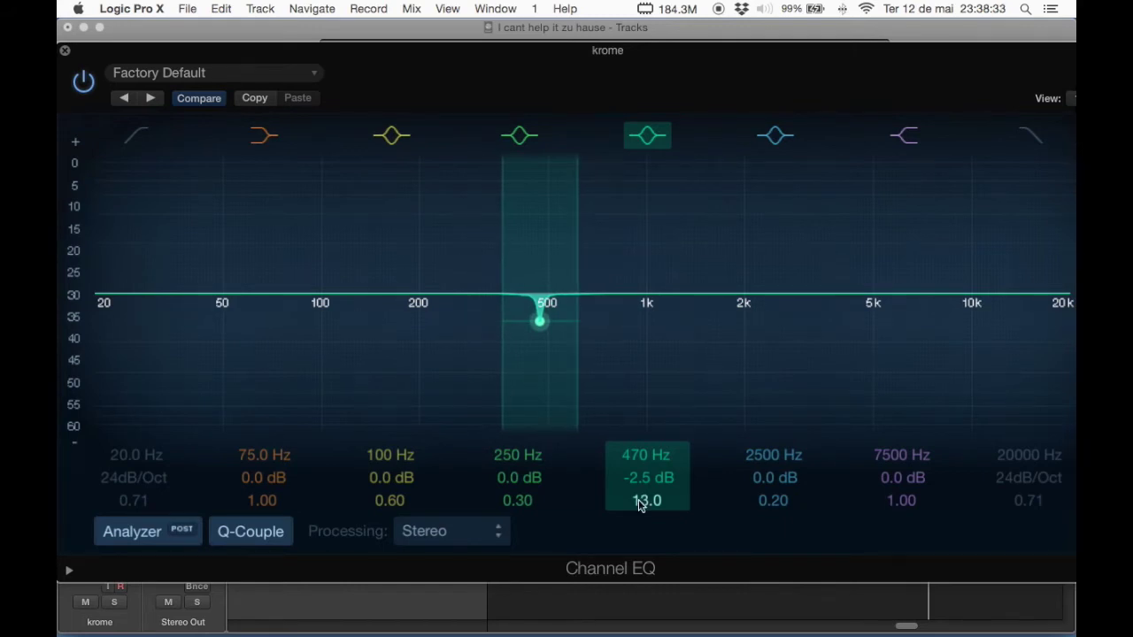
drag(640, 502, 641, 470)
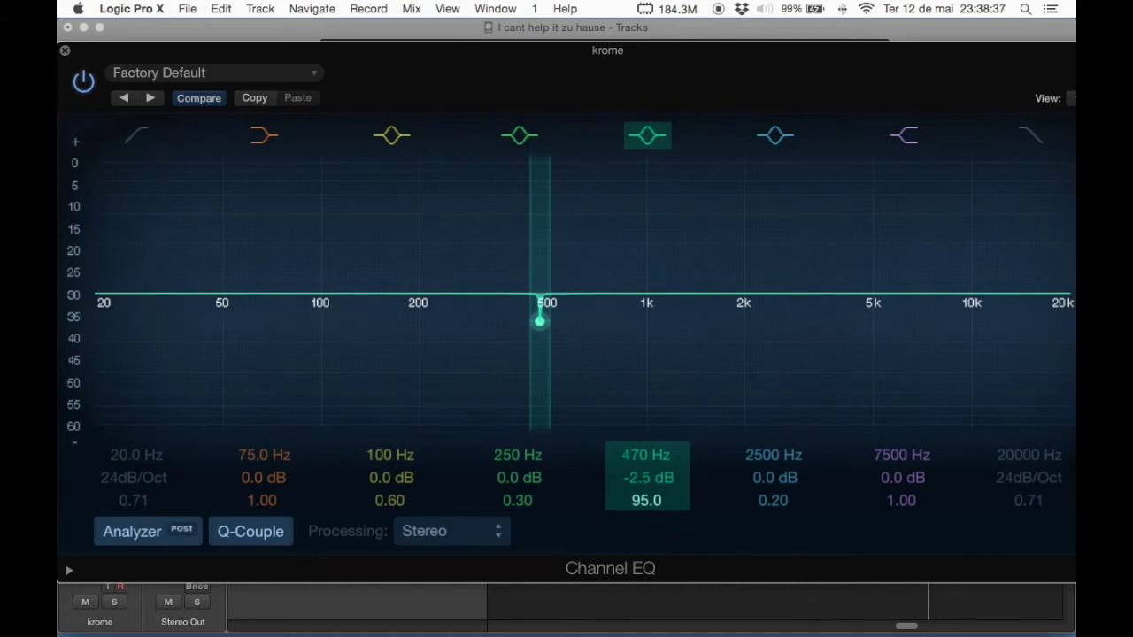
drag(640, 470, 642, 510)
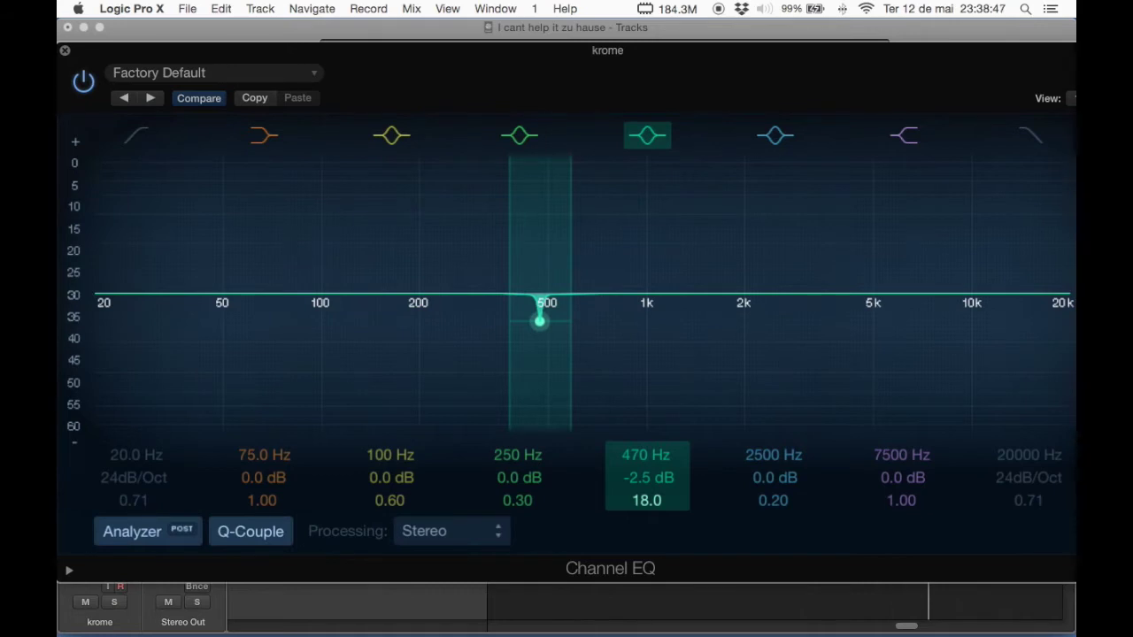
mouse_move(642, 511)
mouse_down()
mouse_move(642, 540)
mouse_move(637, 501)
mouse_up()
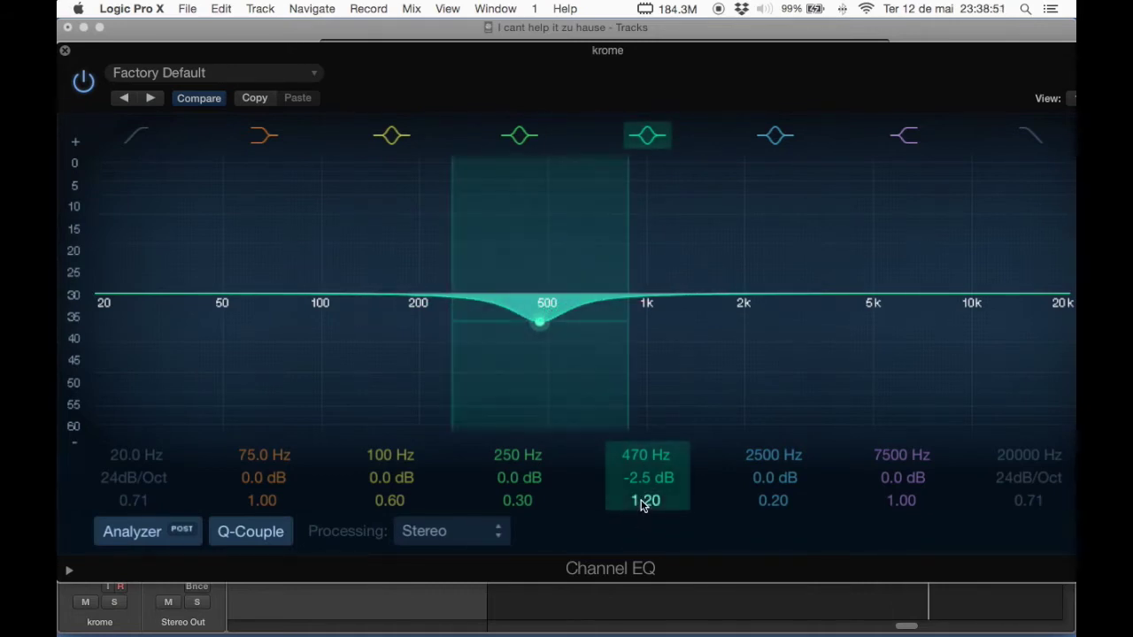
mouse_move(641, 502)
mouse_down()
mouse_move(641, 533)
mouse_move(644, 504)
mouse_up()
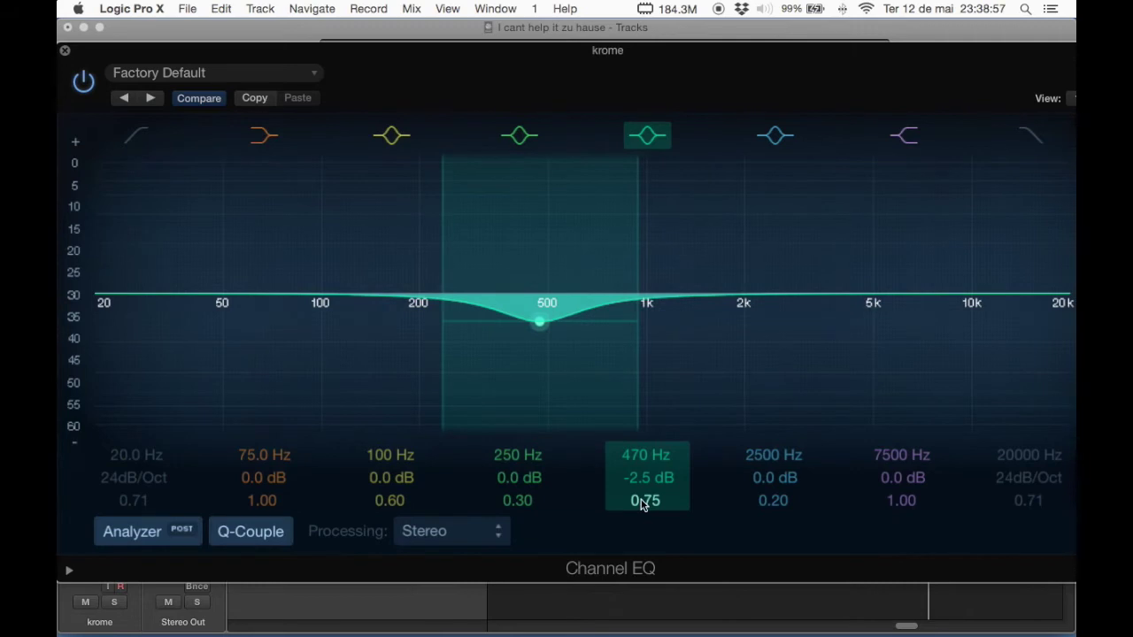
Step: Play the cycled peak and compare it with the Channel EQ bypassed and active
key(space)
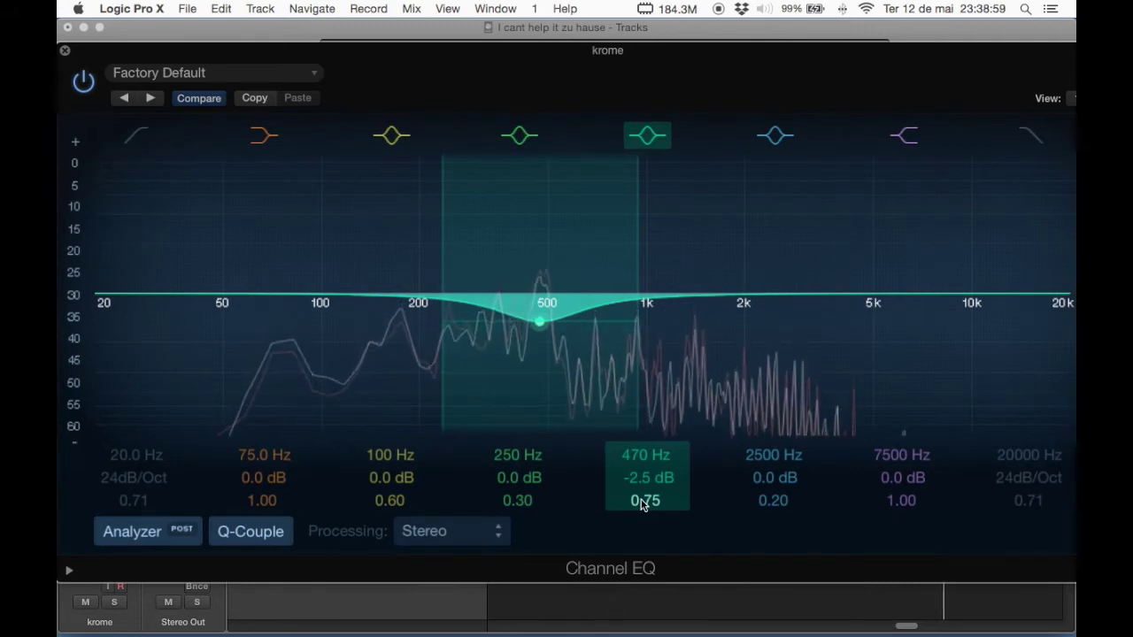
click(84, 82)
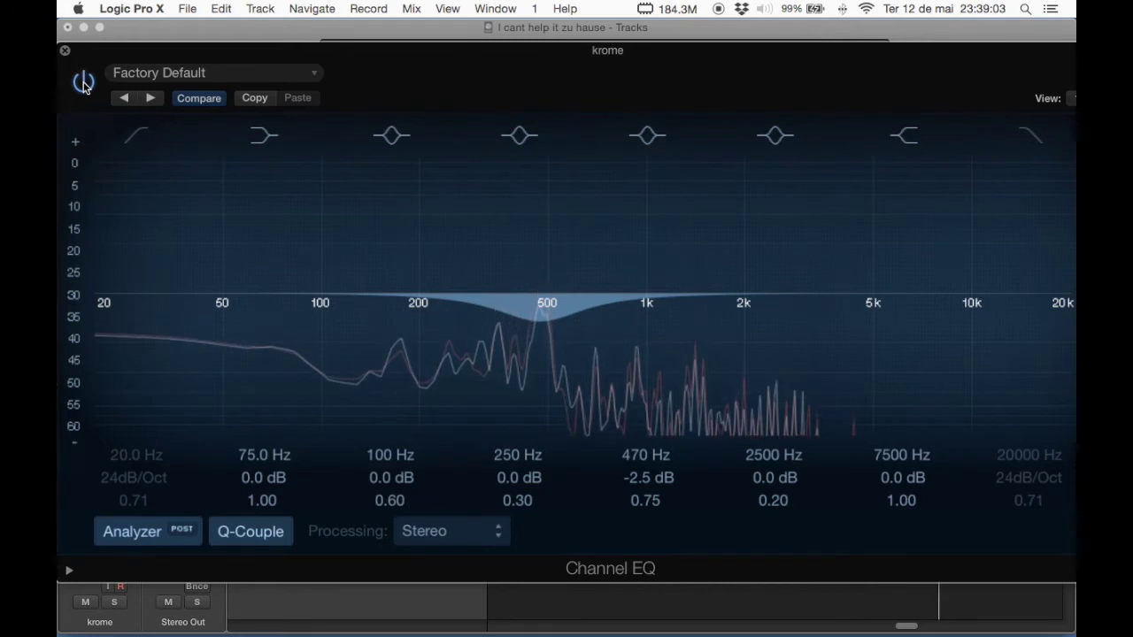
click(84, 82)
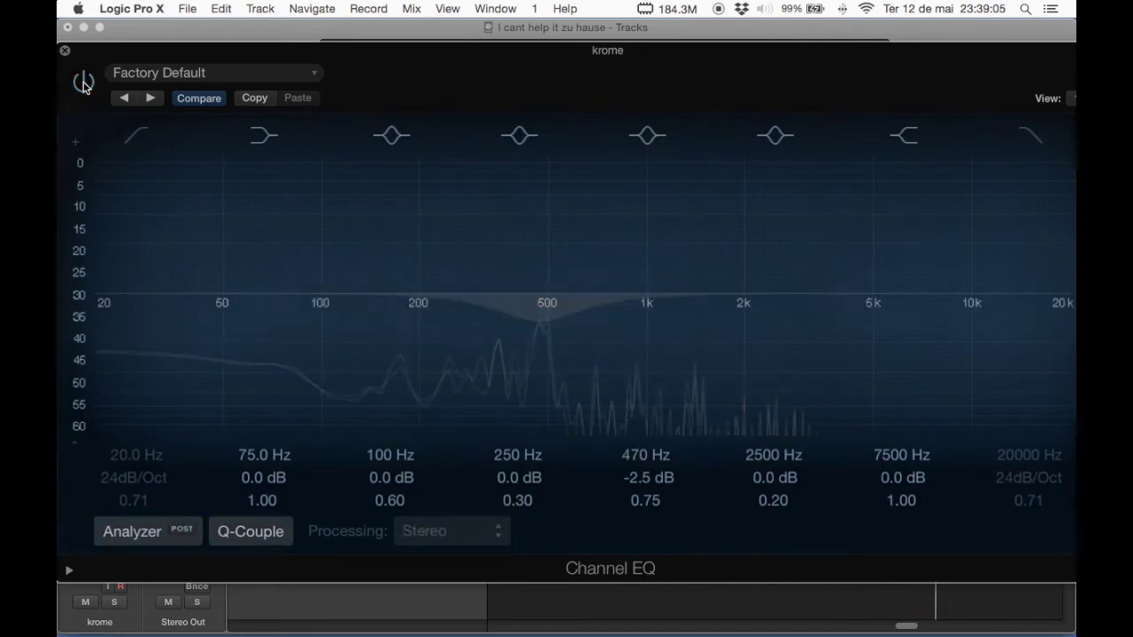
click(84, 81)
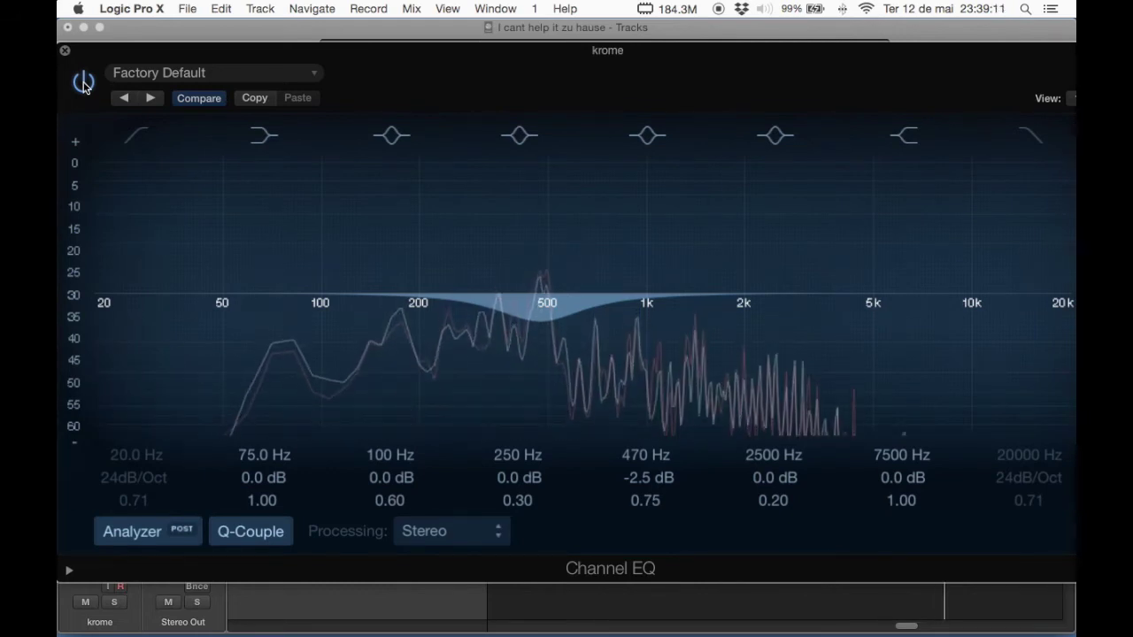
click(83, 82)
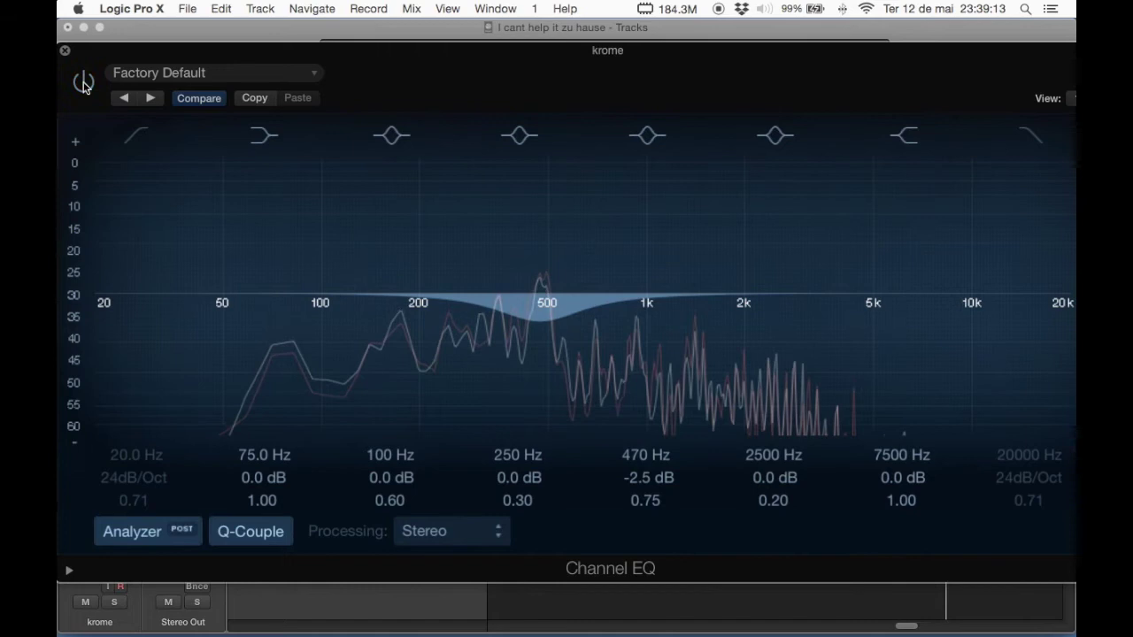
click(83, 81)
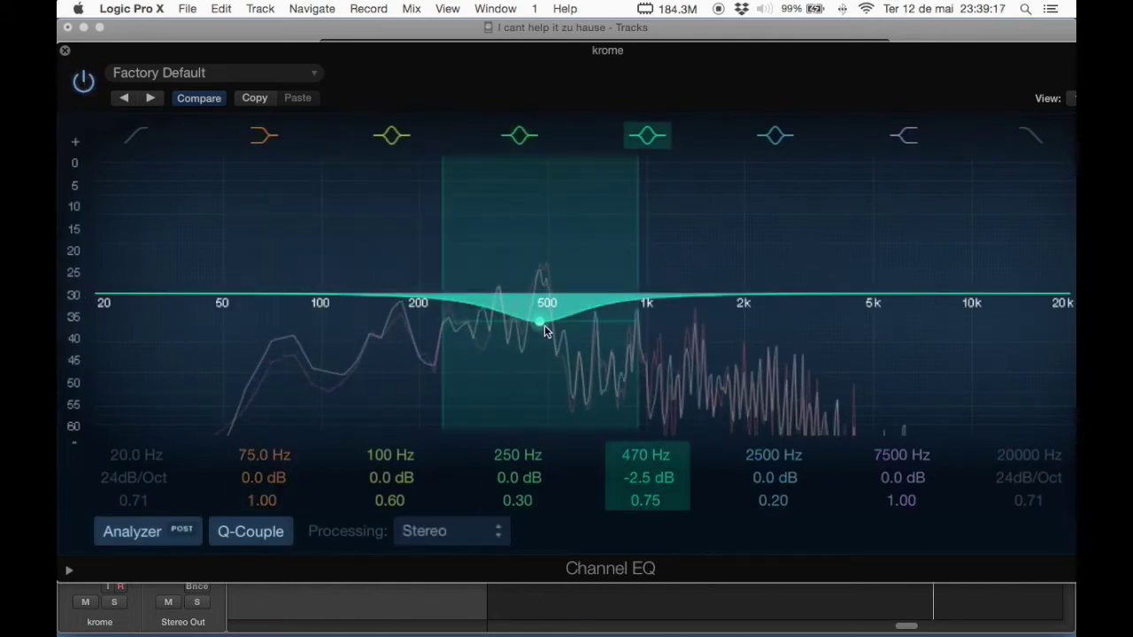
Step: Deepen the mid-band cut to -4.0 dB at 475 Hz and compare it with the Channel EQ bypassed
drag(539, 324, 544, 337)
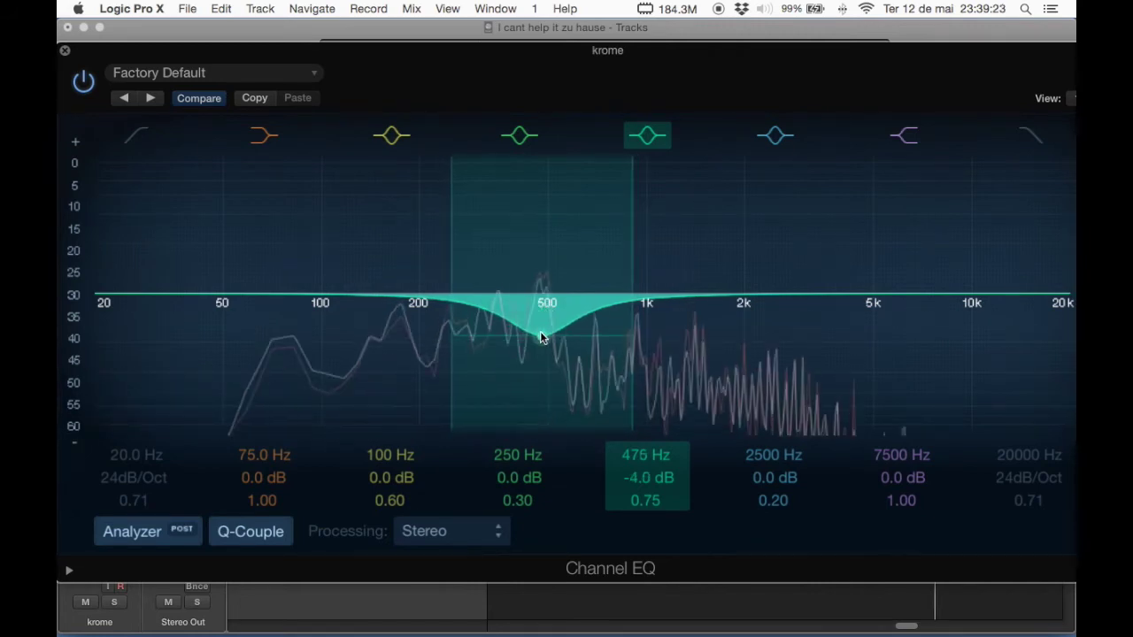
click(84, 80)
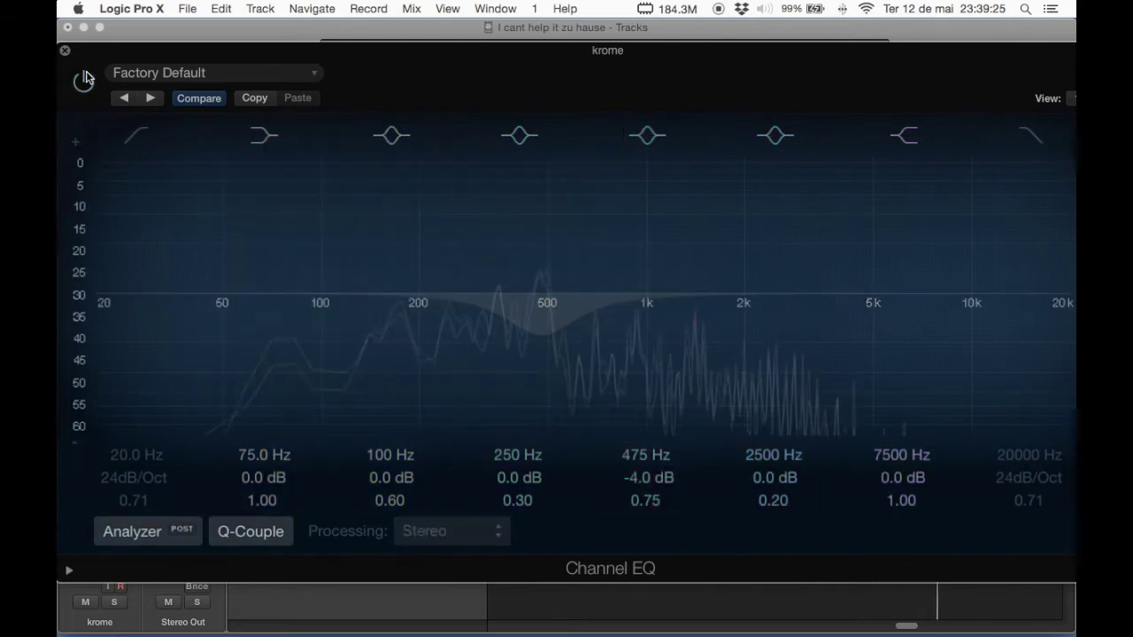
click(85, 79)
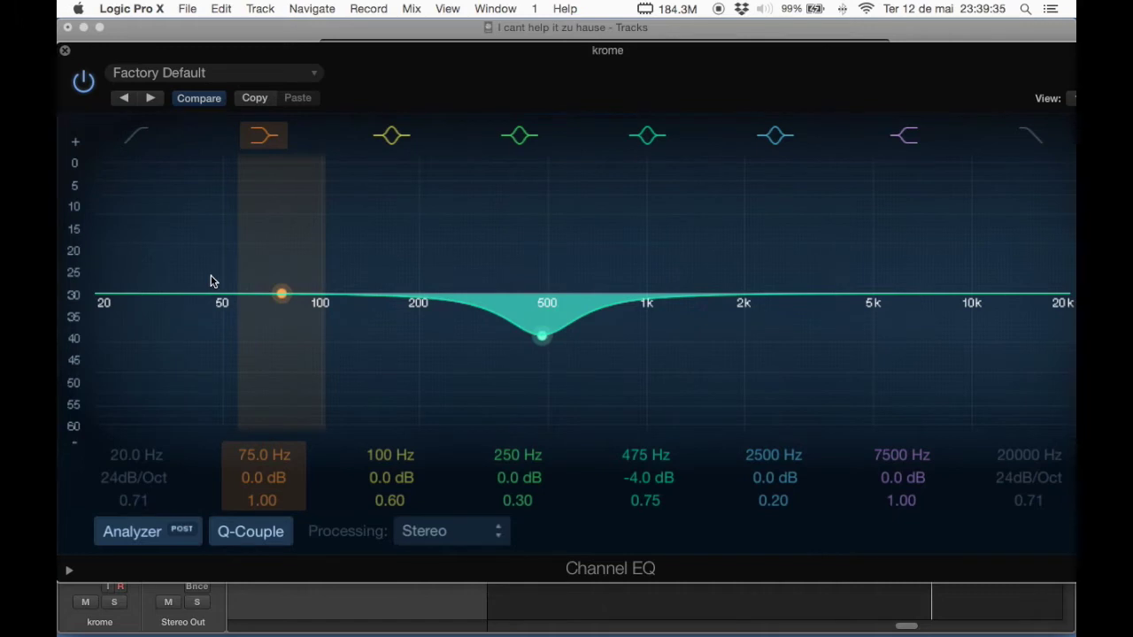
Step: Boost the low shelf by 2.5 dB at 59 Hz and the high shelf by 5.0 dB at 17800 Hz
drag(210, 282, 119, 273)
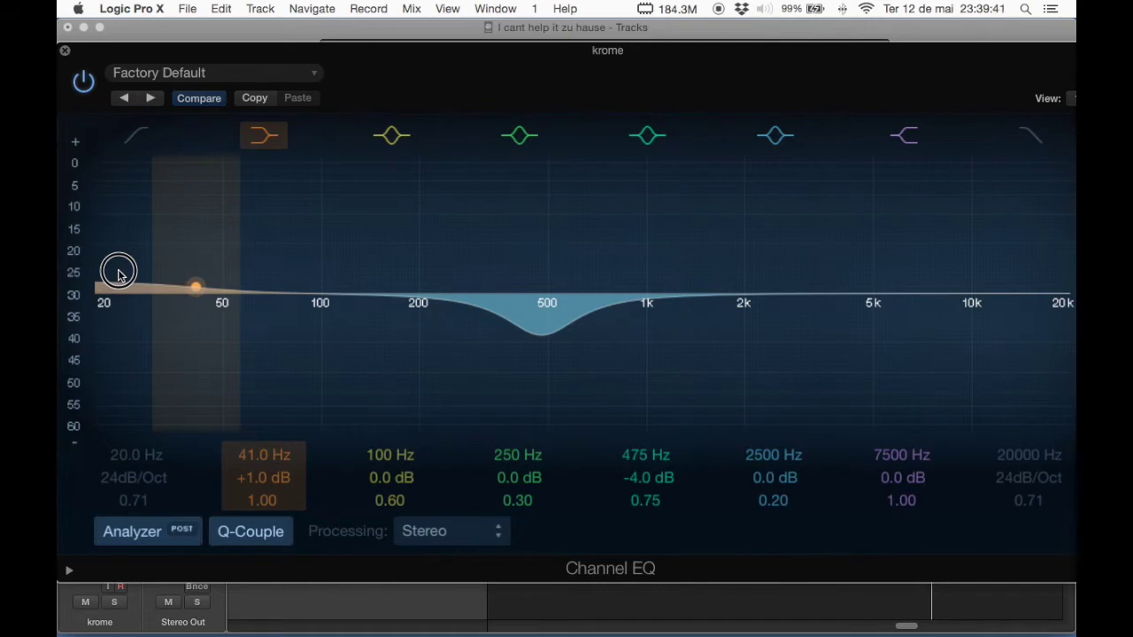
drag(119, 273, 174, 264)
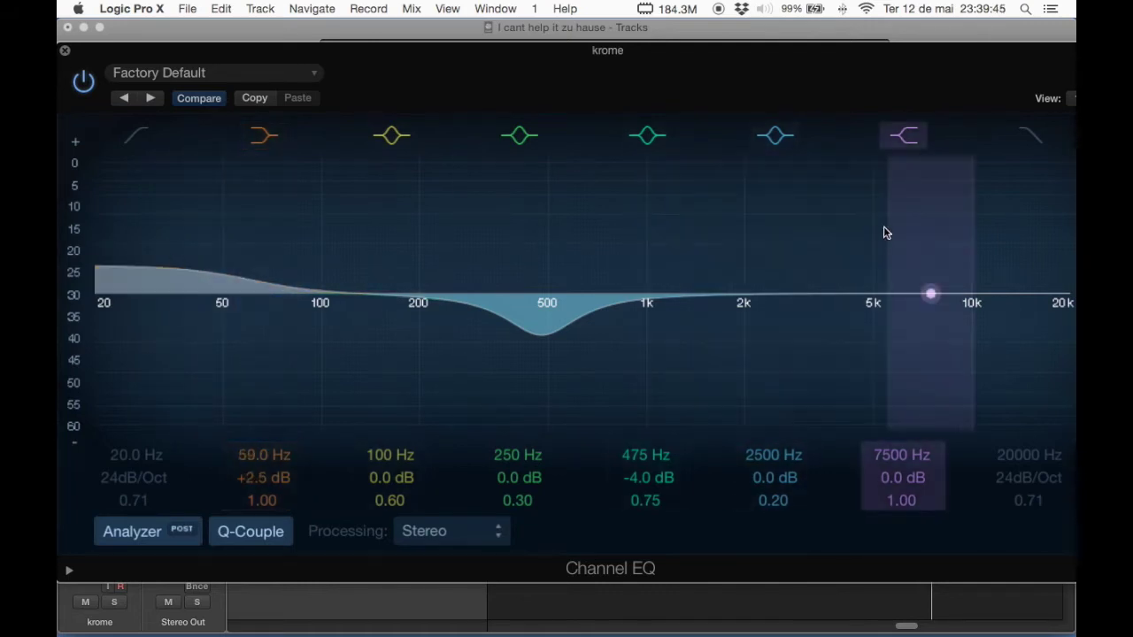
drag(943, 294, 1067, 267)
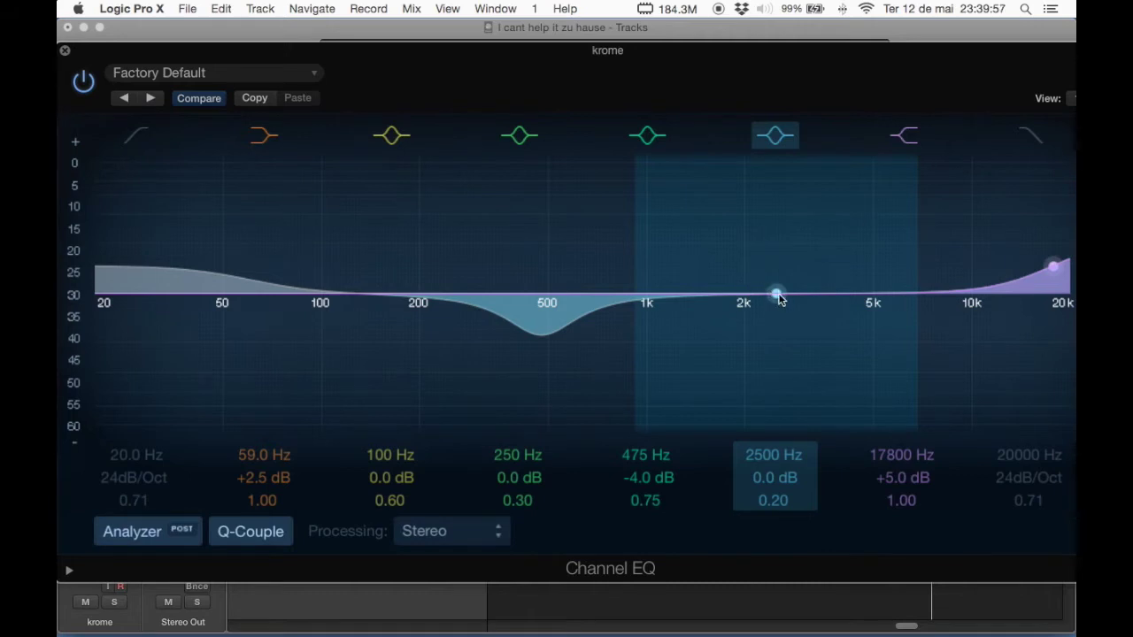
Step: Shape the 2500 Hz peak band into a 1.5 dB boost at 4650 Hz with a Q of 0.83
click(777, 295)
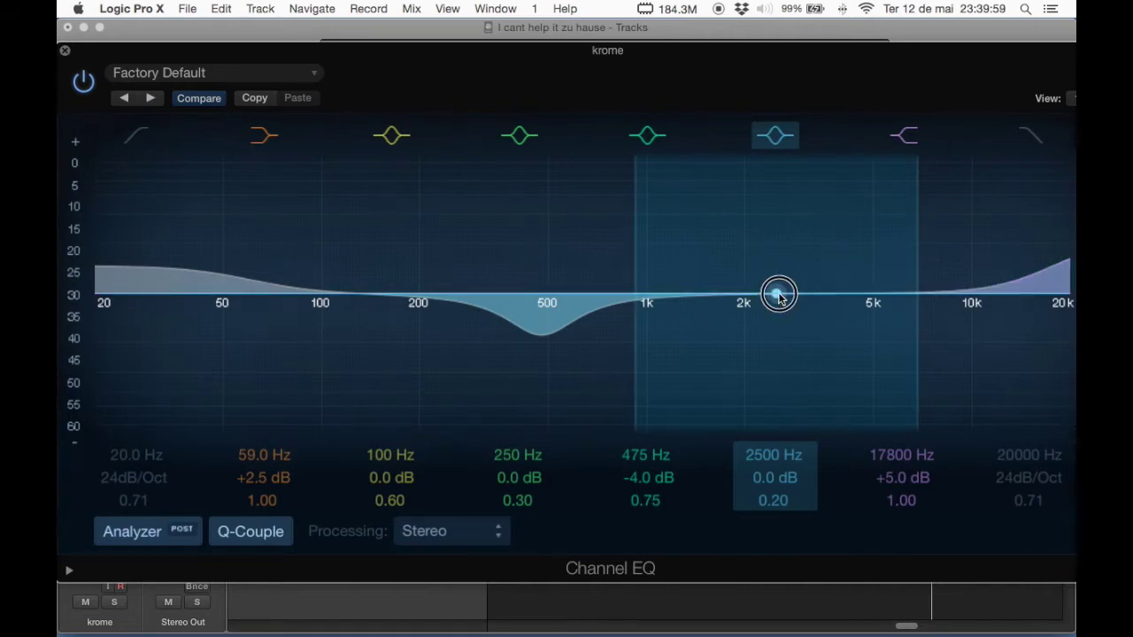
drag(779, 298, 779, 286)
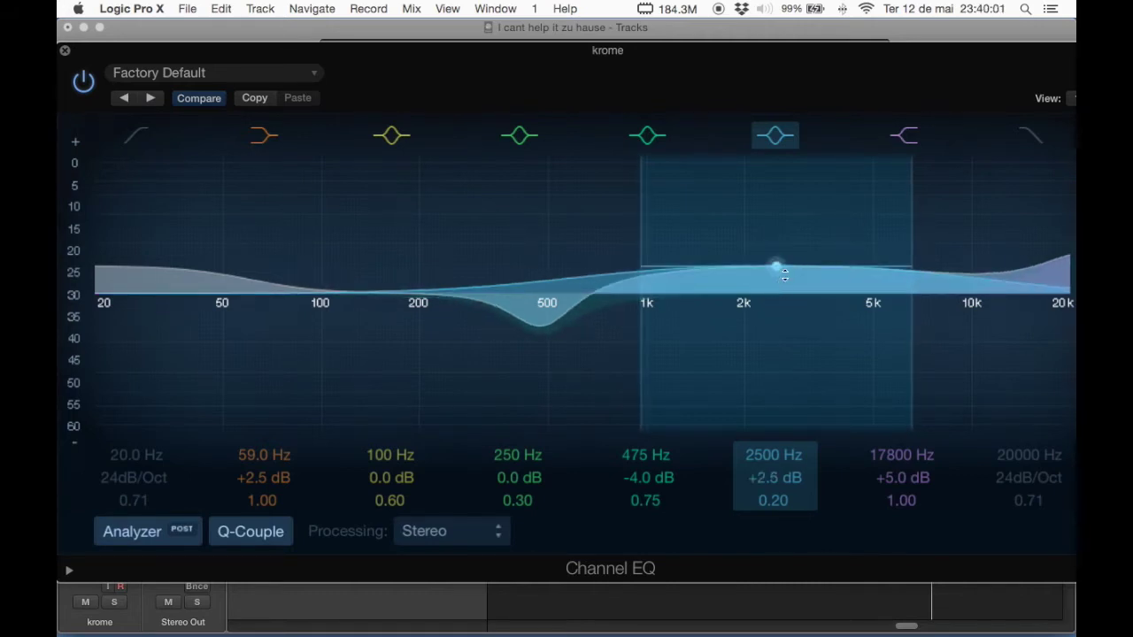
drag(911, 266, 862, 250)
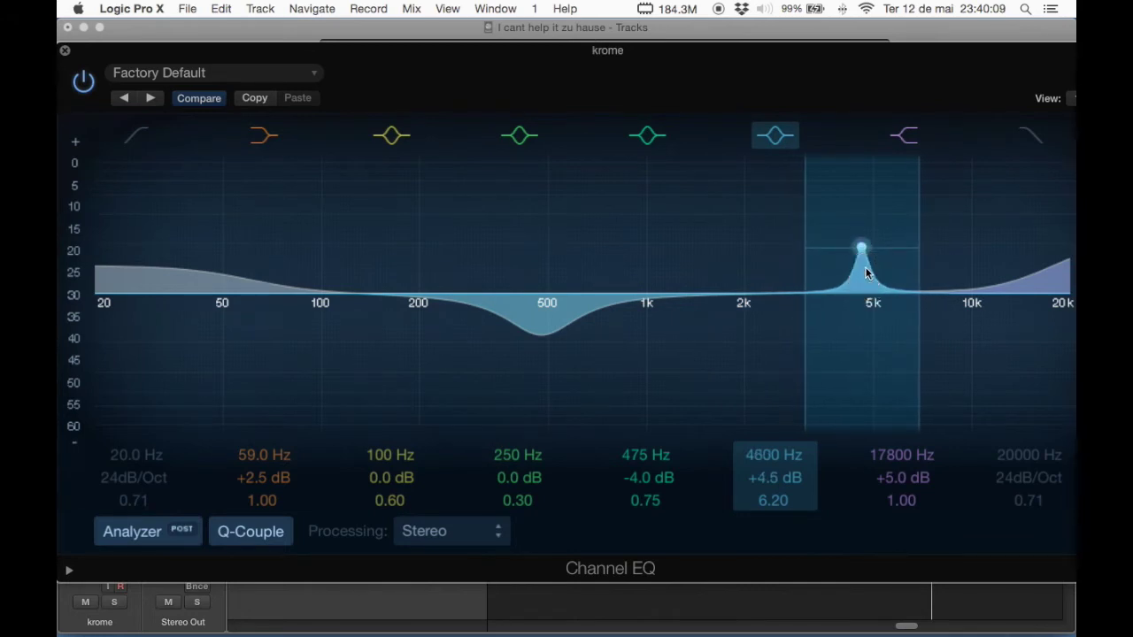
drag(920, 248, 960, 251)
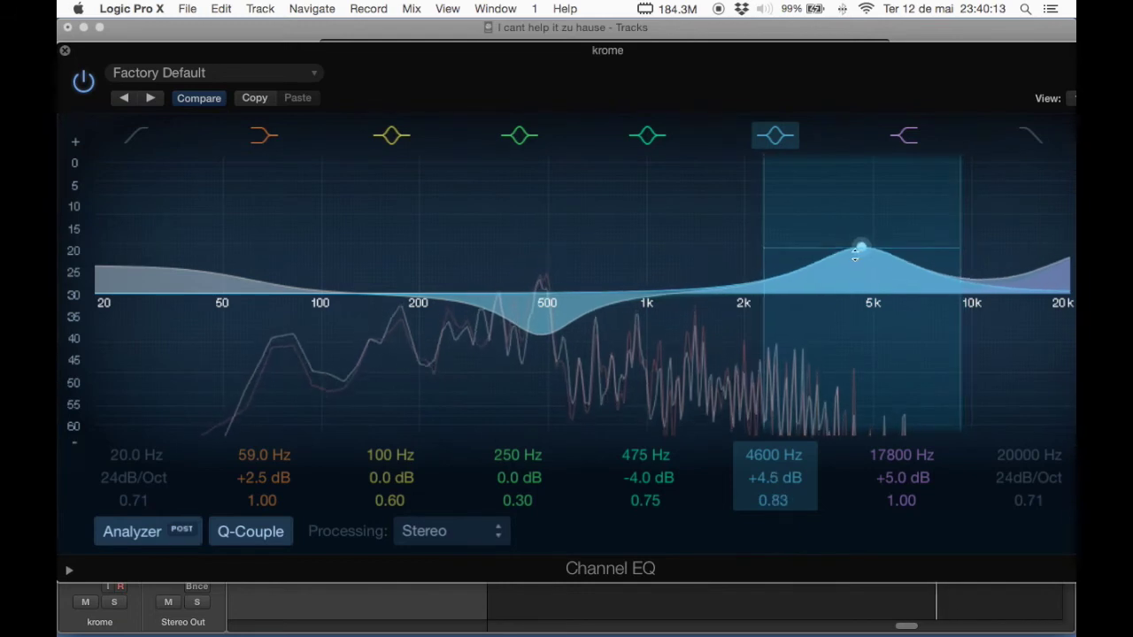
mouse_move(861, 251)
mouse_down()
mouse_move(862, 225)
mouse_move(865, 271)
mouse_up()
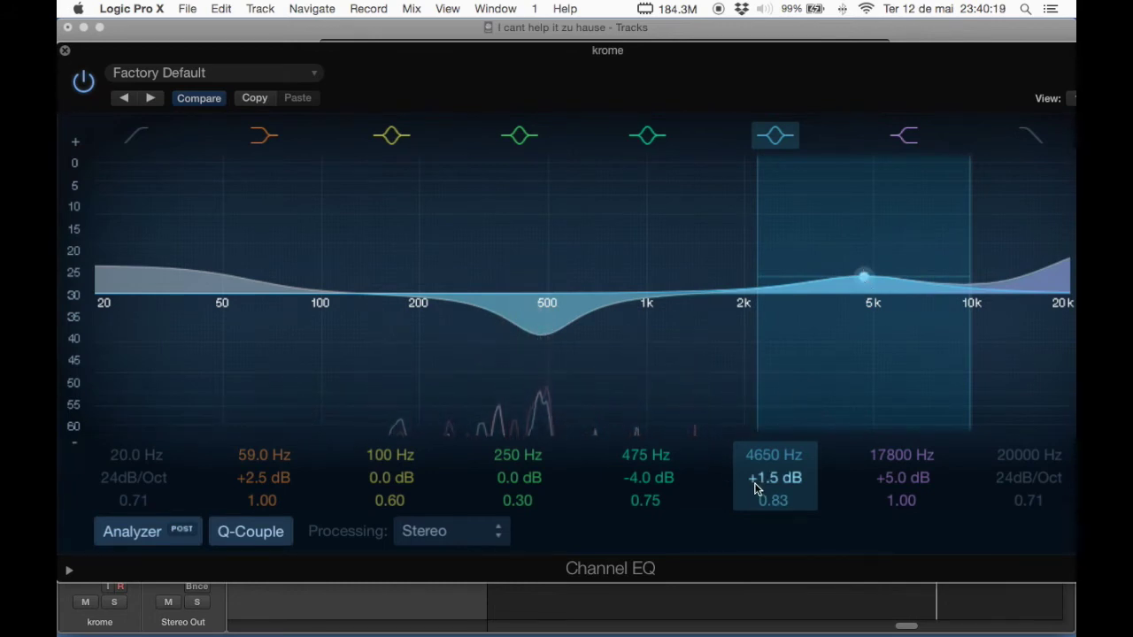
Step: Switch off the 4650 Hz band and close the Channel EQ
click(775, 135)
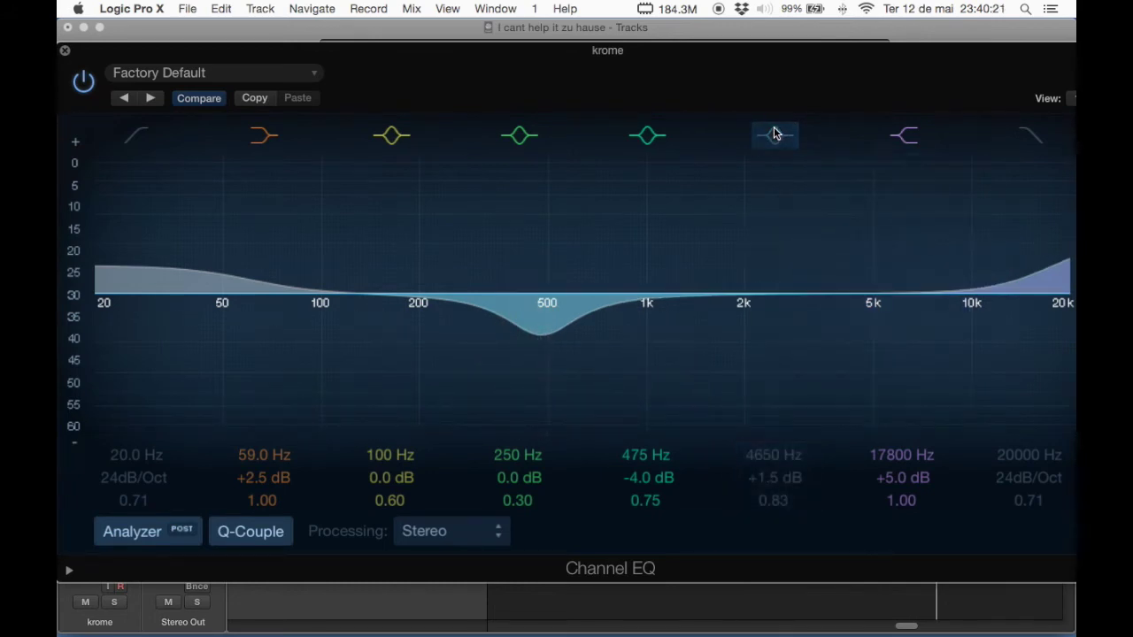
click(66, 54)
mouse_move(110, 299)
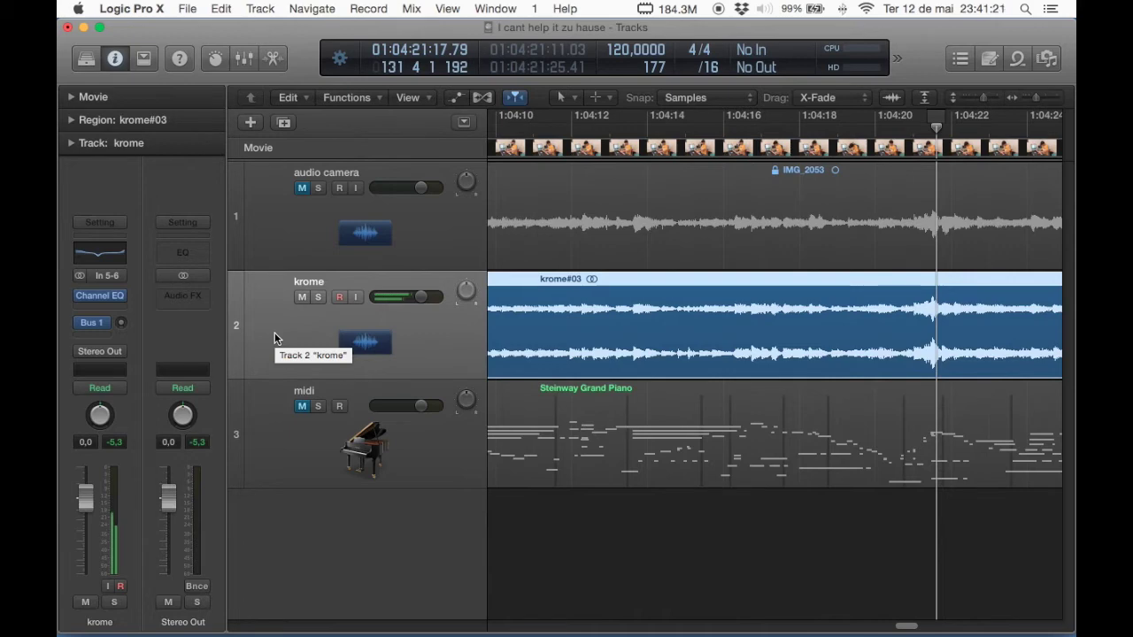
Step: Examine the krome waveform around the 01:04:21 peak, both up close and within the surrounding passage
key(super+Left)
key(super+Left)
key(super+Left)
key(super+Left)
key(super+Left)
key(super+Left)
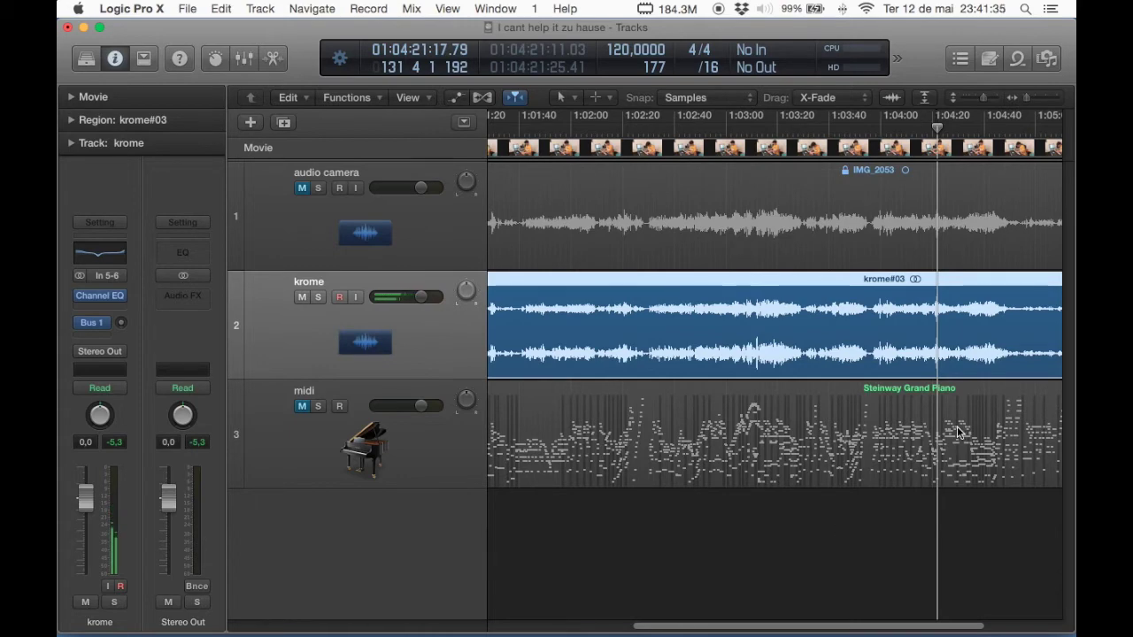
scroll(957, 427, up, 10)
scroll(957, 425, up, 2)
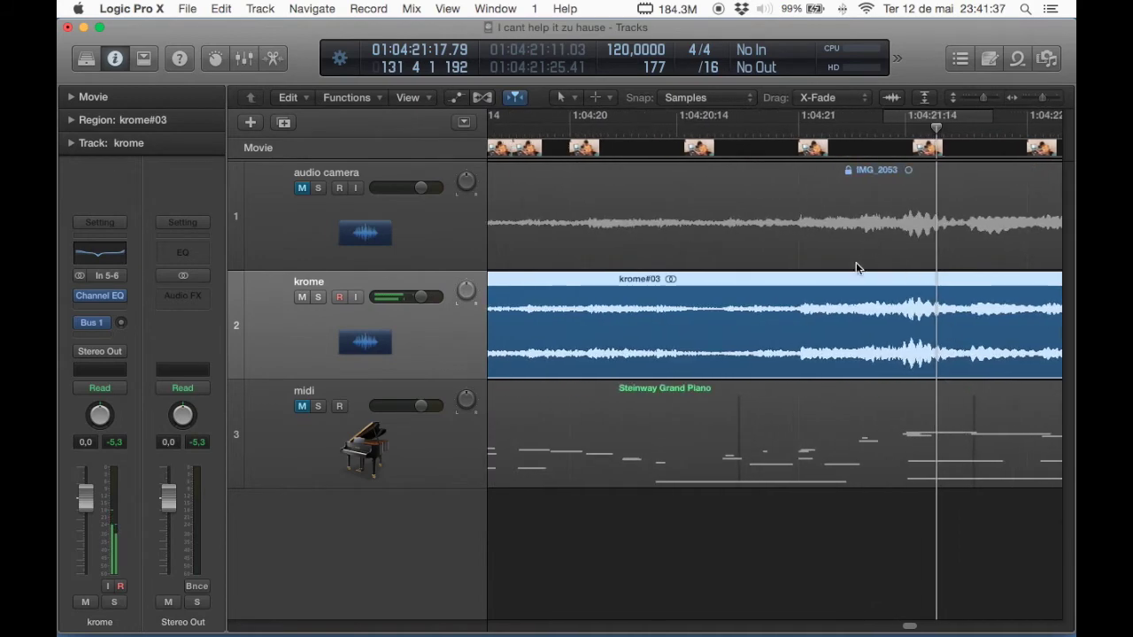
scroll(894, 318, down, 8)
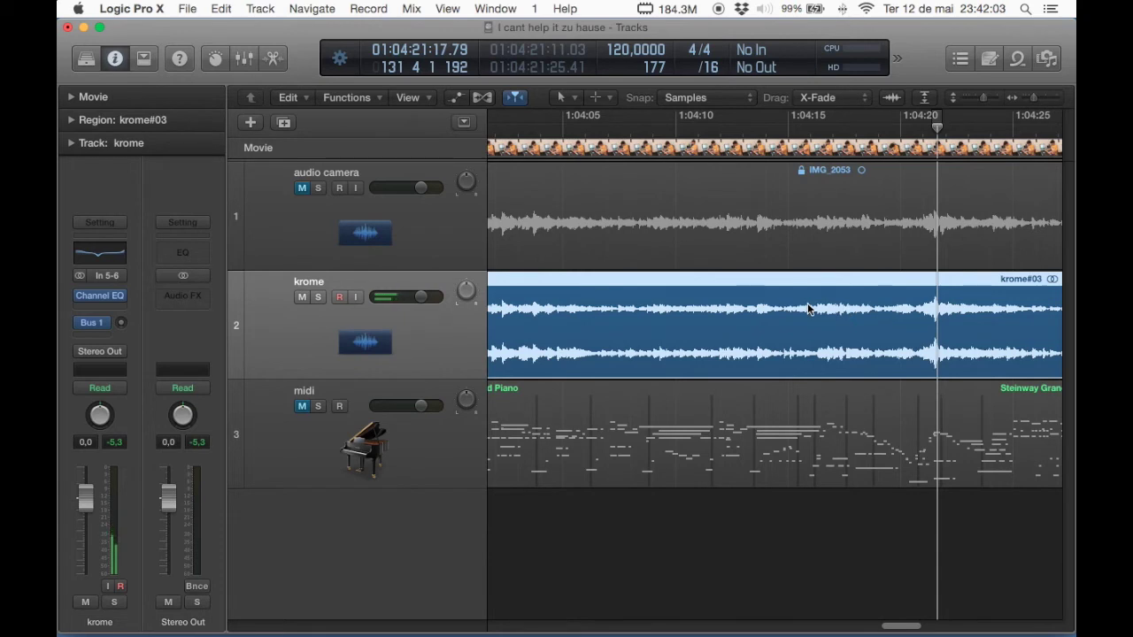
Step: Insert a stereo Adaptive Limiter after the Channel EQ on the krome channel and move its window clear of the channel strips
click(102, 308)
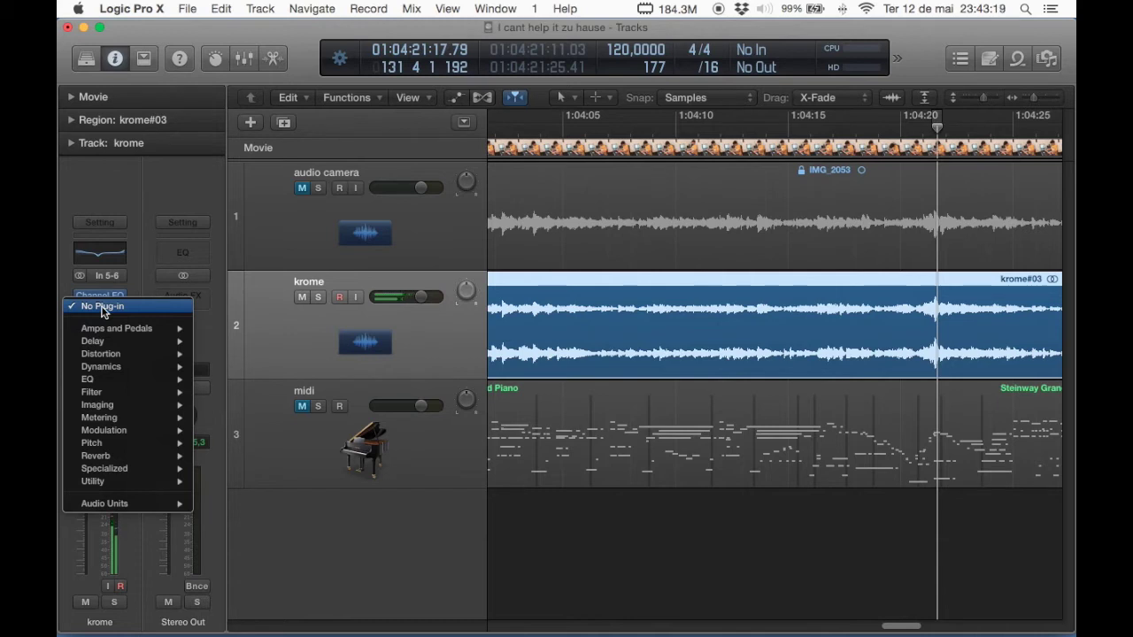
mouse_move(116, 377)
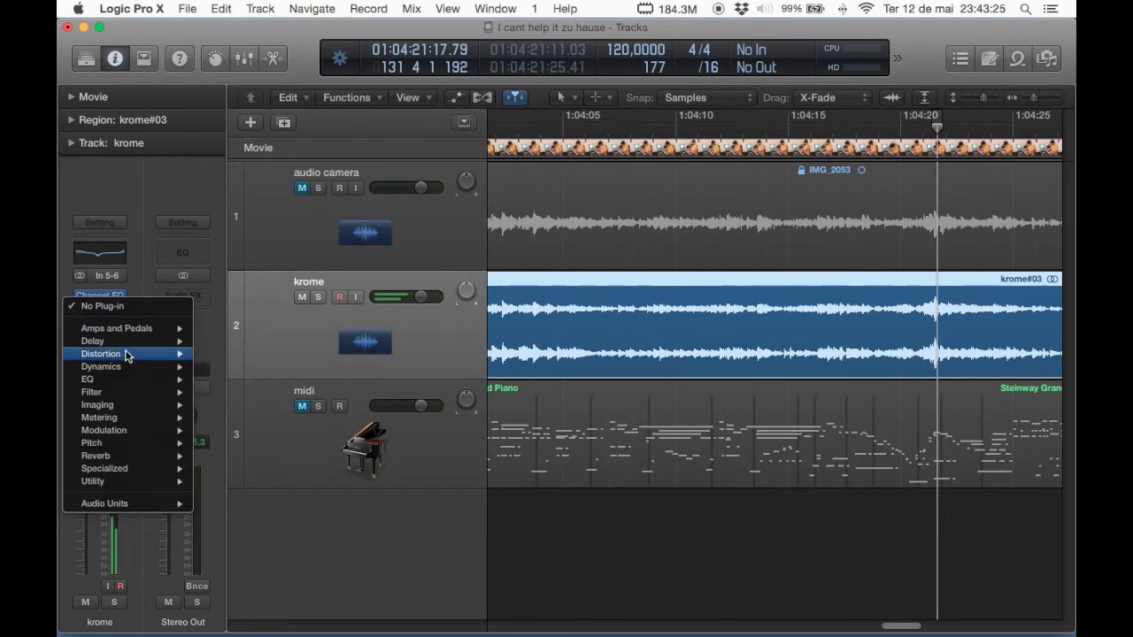
mouse_move(228, 368)
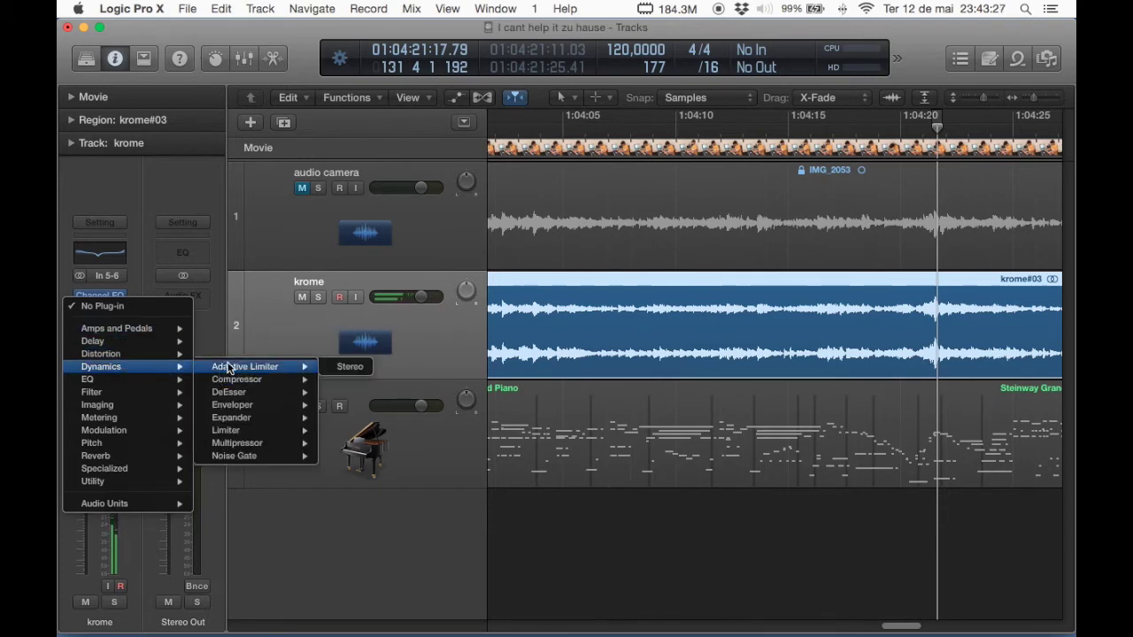
click(348, 368)
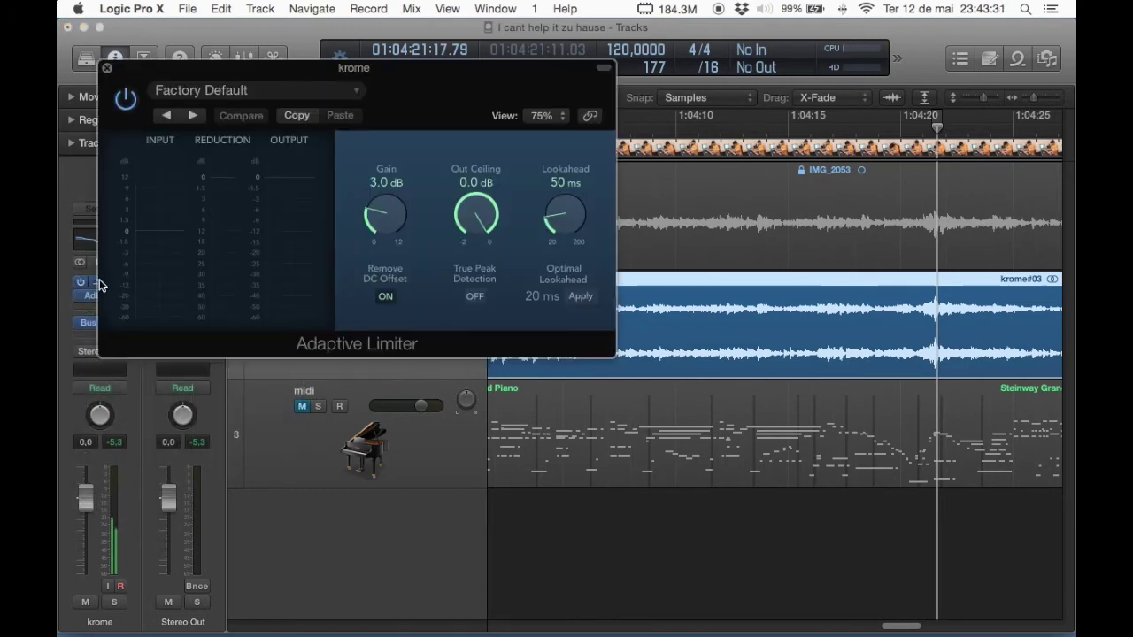
drag(196, 69, 332, 91)
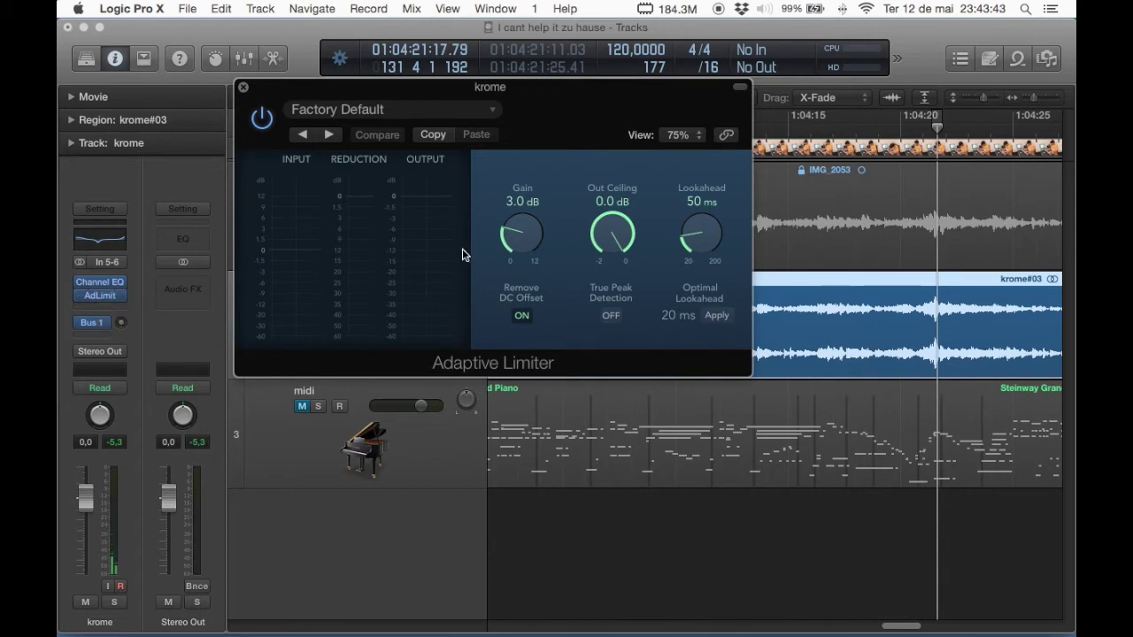
Step: Play the loud krome peak near 01:04:21 in a cycle, comparing it with the Adaptive Limiter active and bypassed
key(space)
click(936, 116)
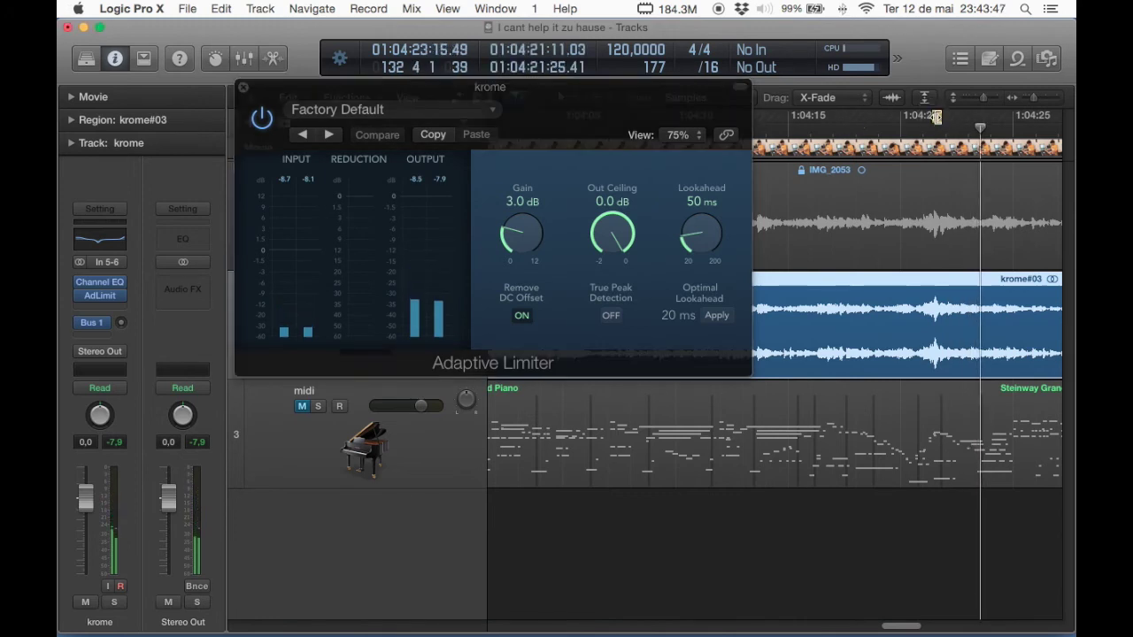
mouse_move(86, 301)
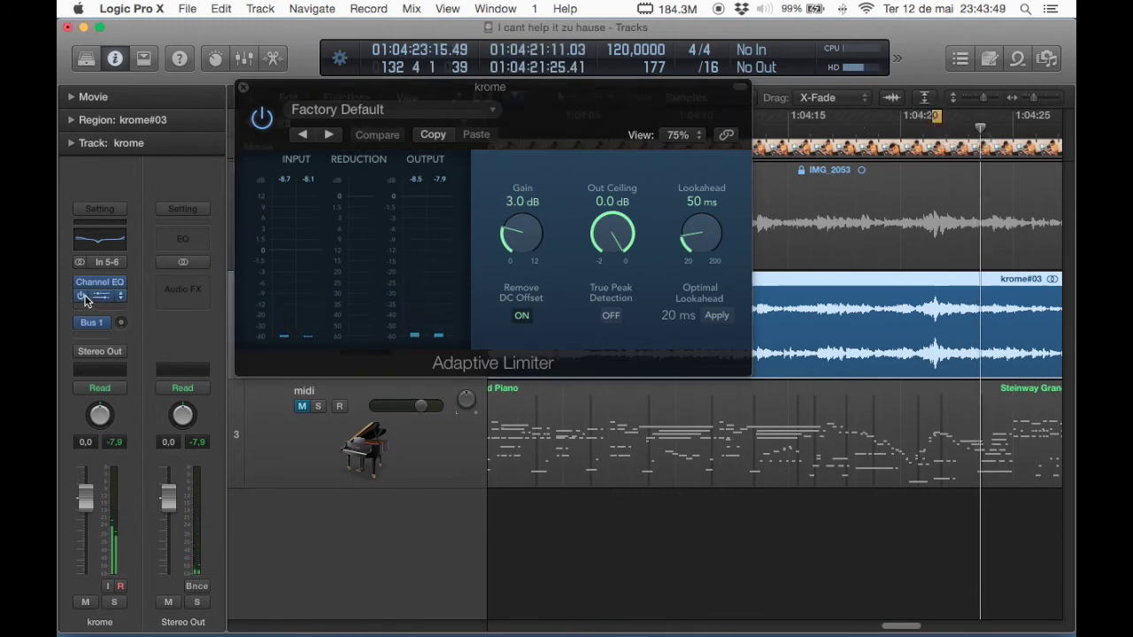
key(space)
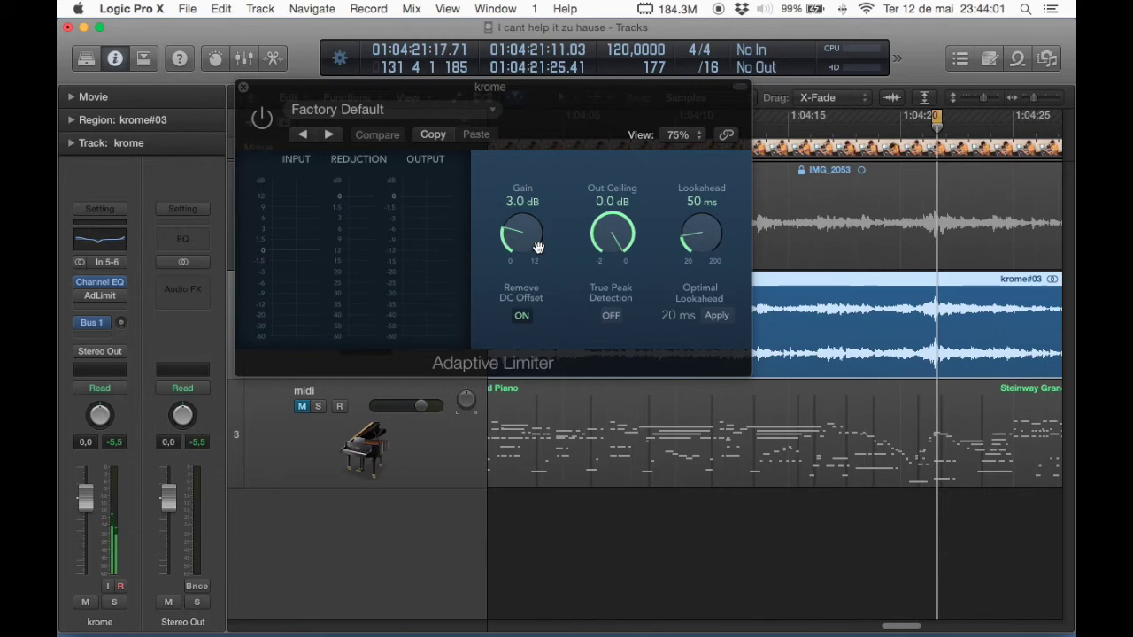
Step: Set the Adaptive Limiter's out ceiling to -0.1 dB and turn the limiter on
click(615, 225)
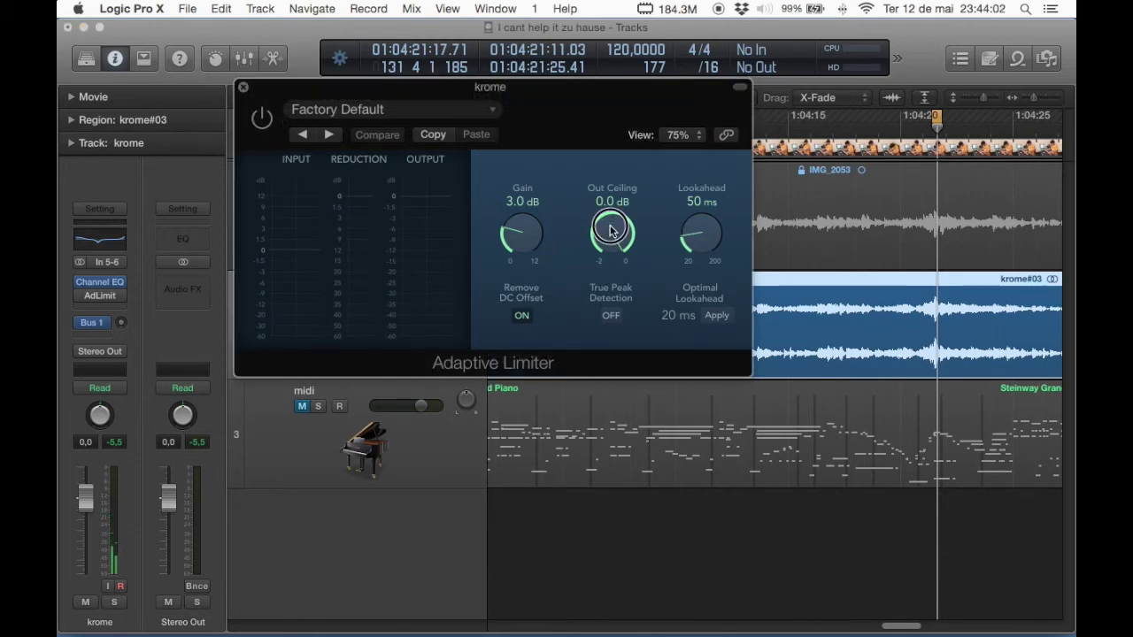
drag(616, 227, 611, 239)
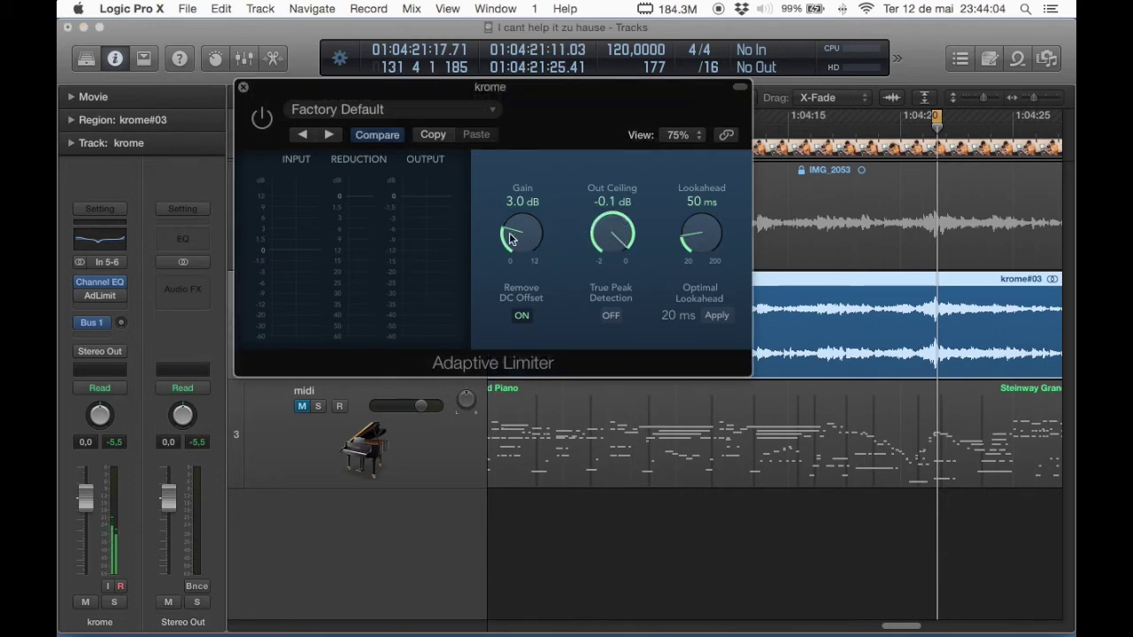
click(262, 119)
Step: Audition the cycled krome peak through the Adaptive Limiter and close the plug-in
key(space)
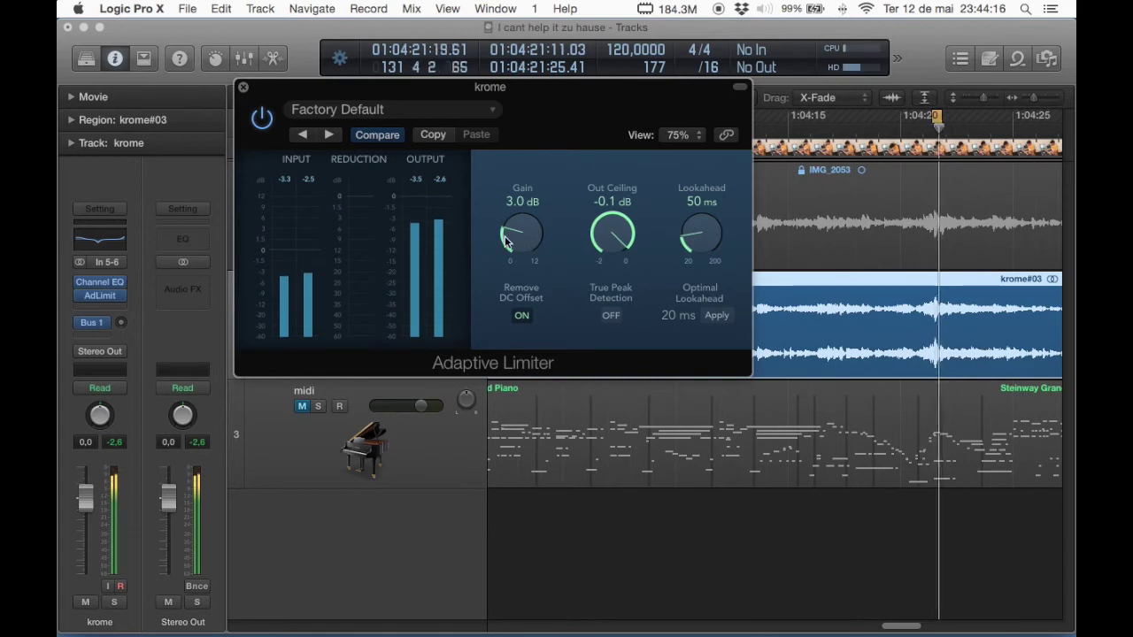
key(space)
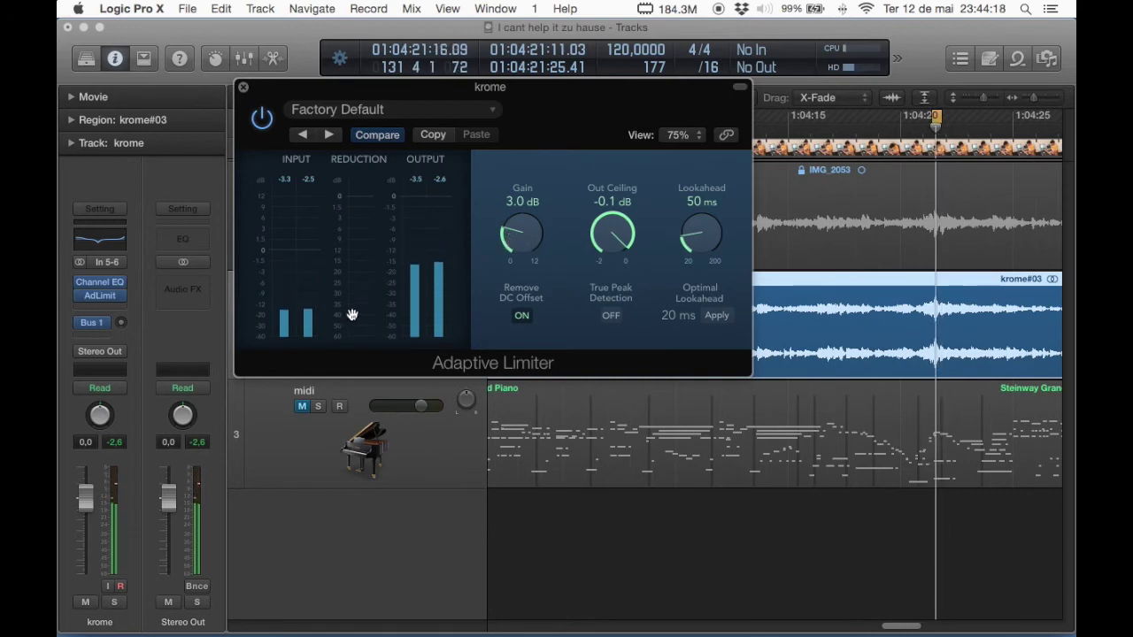
click(245, 89)
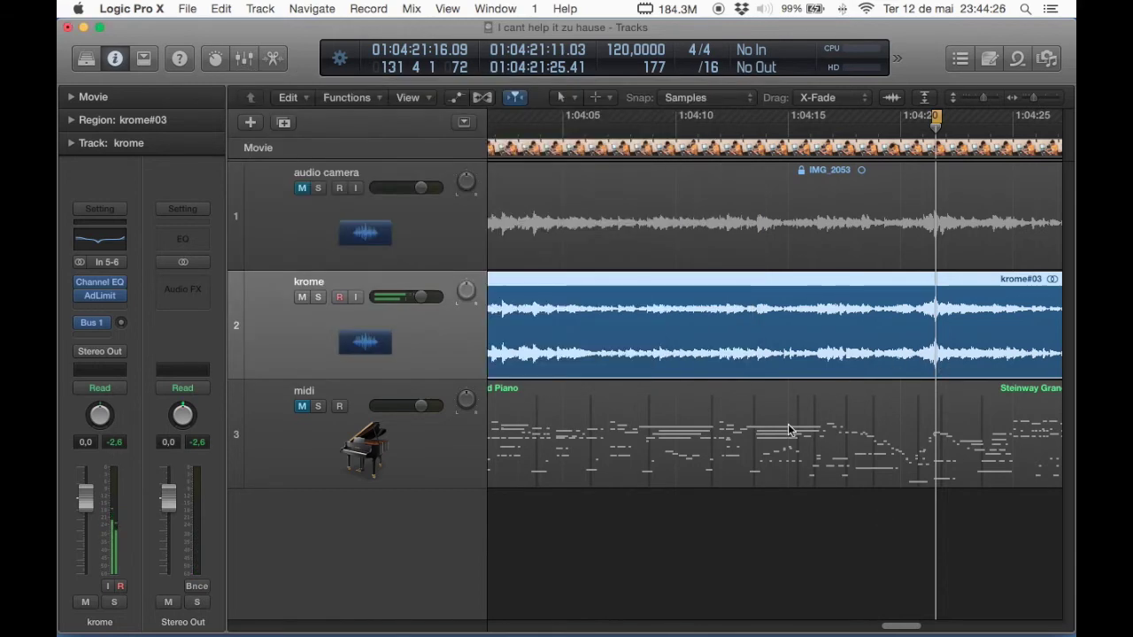
Step: Turn off the cycle around the krome peak and place the playhead at about 01:04:22 in the full arrangement
key(super+Right)
key(super+Right)
key(super+Right)
key(super+Right)
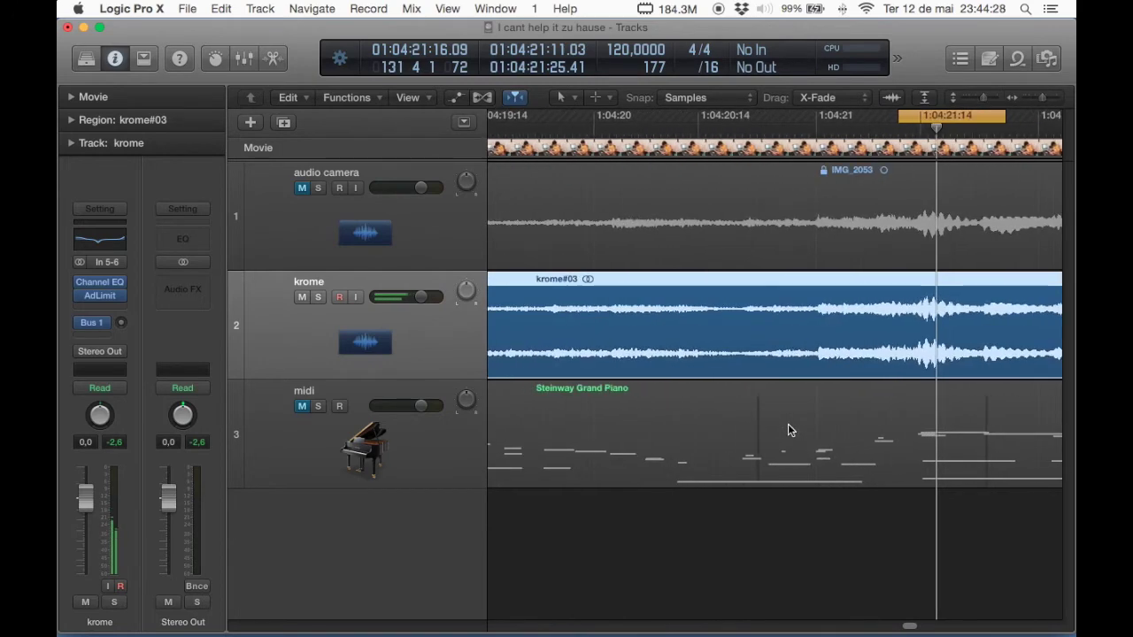
click(945, 117)
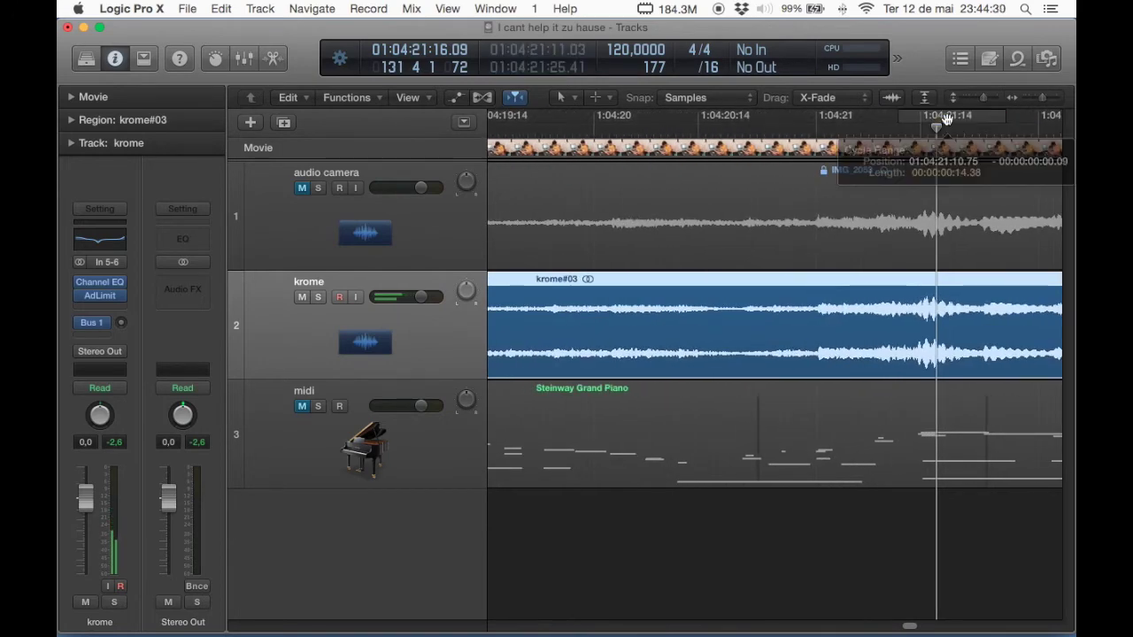
scroll(784, 364, down, 10)
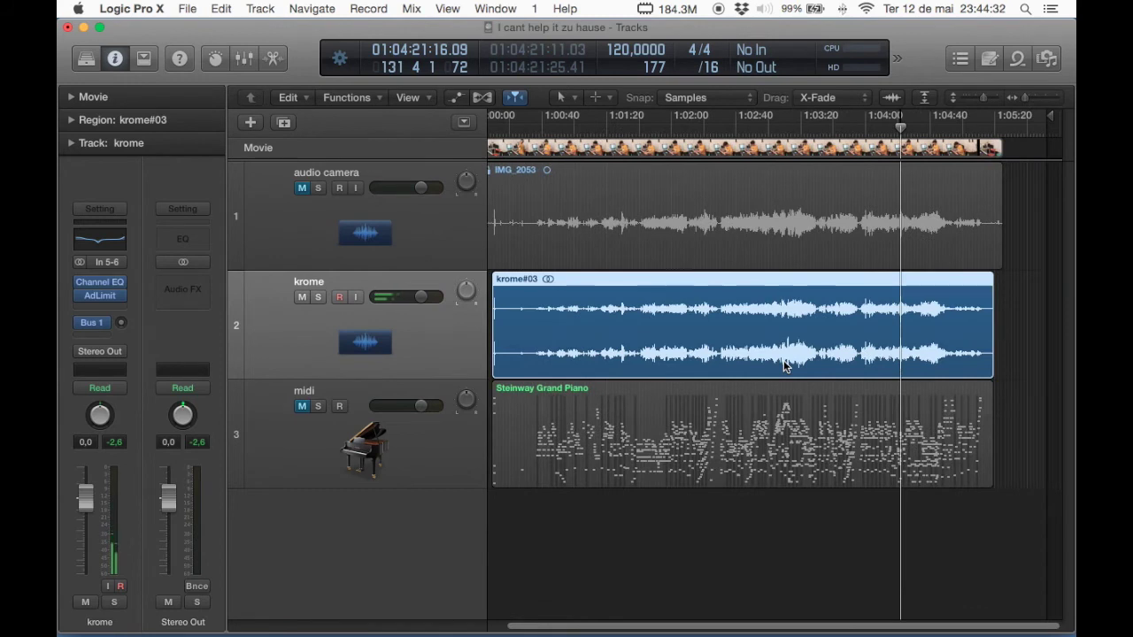
click(513, 130)
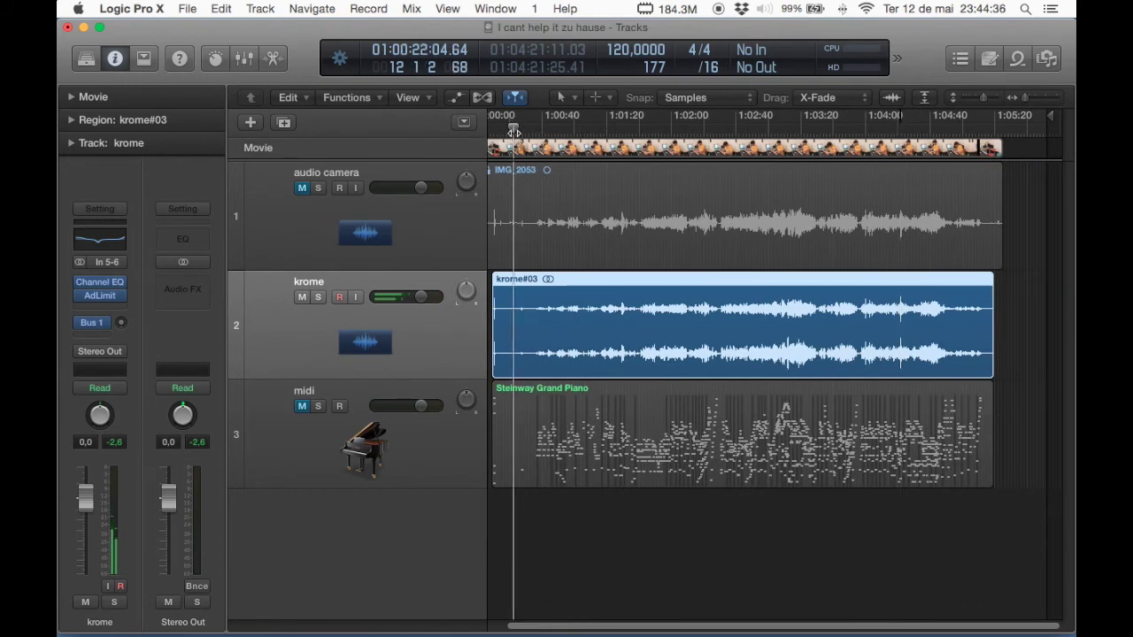
click(897, 127)
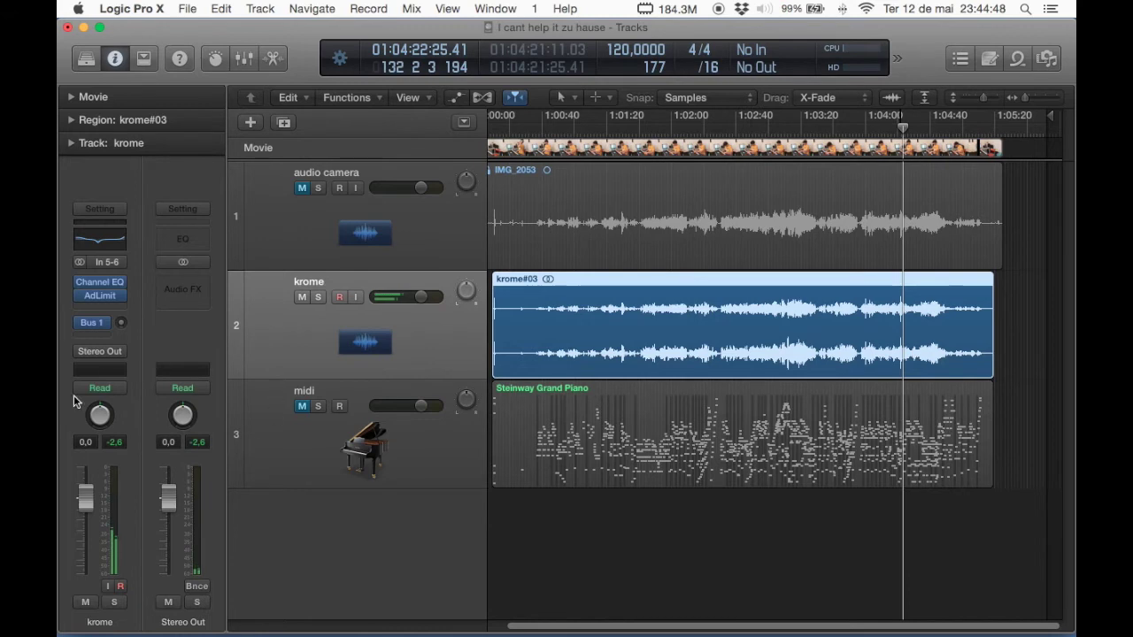
Step: Lower both the krome and Stereo Out channel faders to -0.1 dB
click(85, 501)
drag(85, 501, 87, 506)
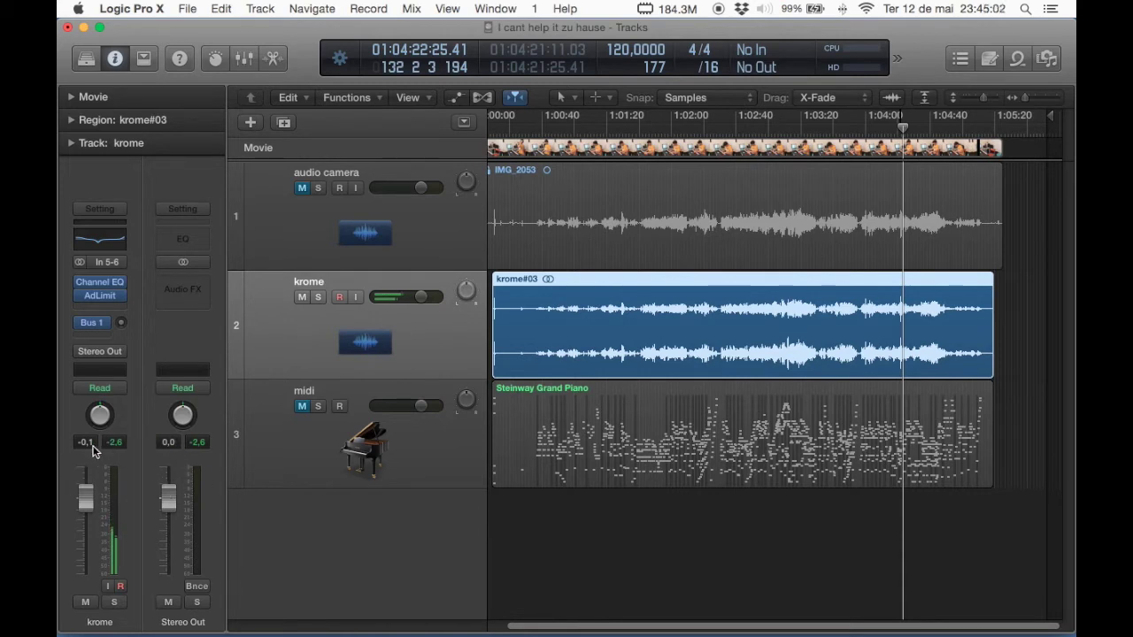
click(169, 500)
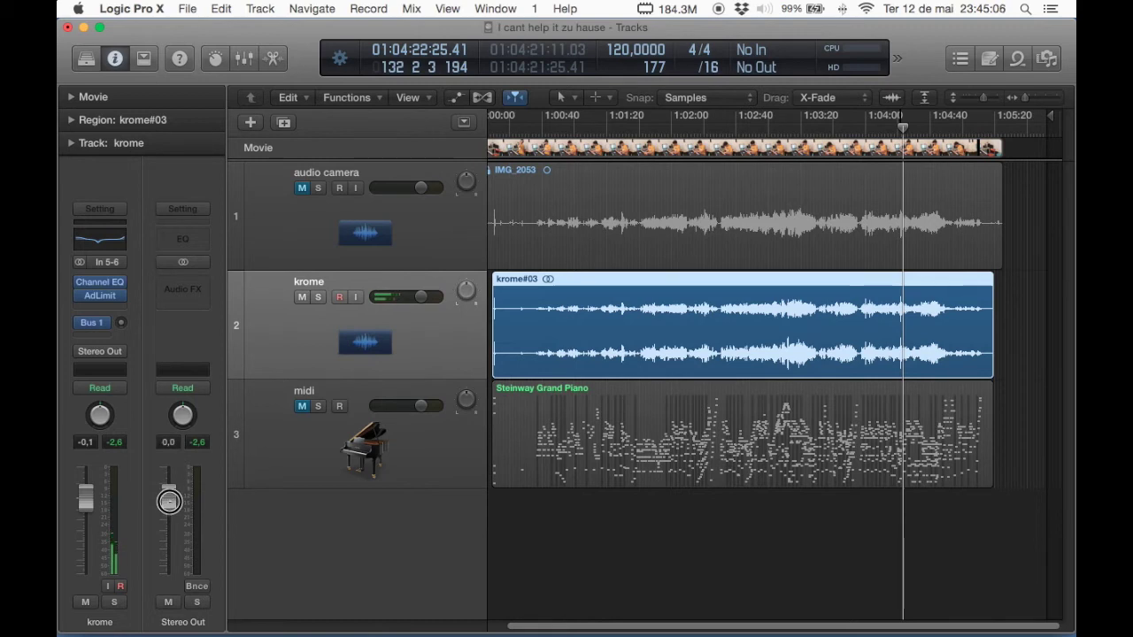
drag(169, 501, 169, 501)
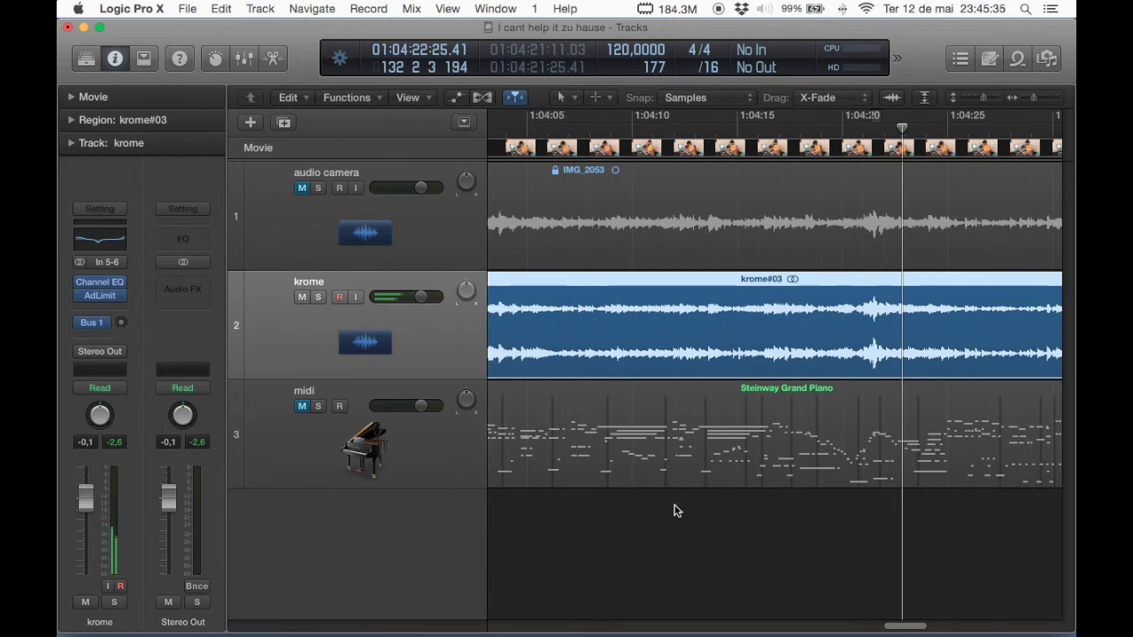
Step: Open the Mixer, show all channel strips and enlarge its window to fill the screen
key(super+2)
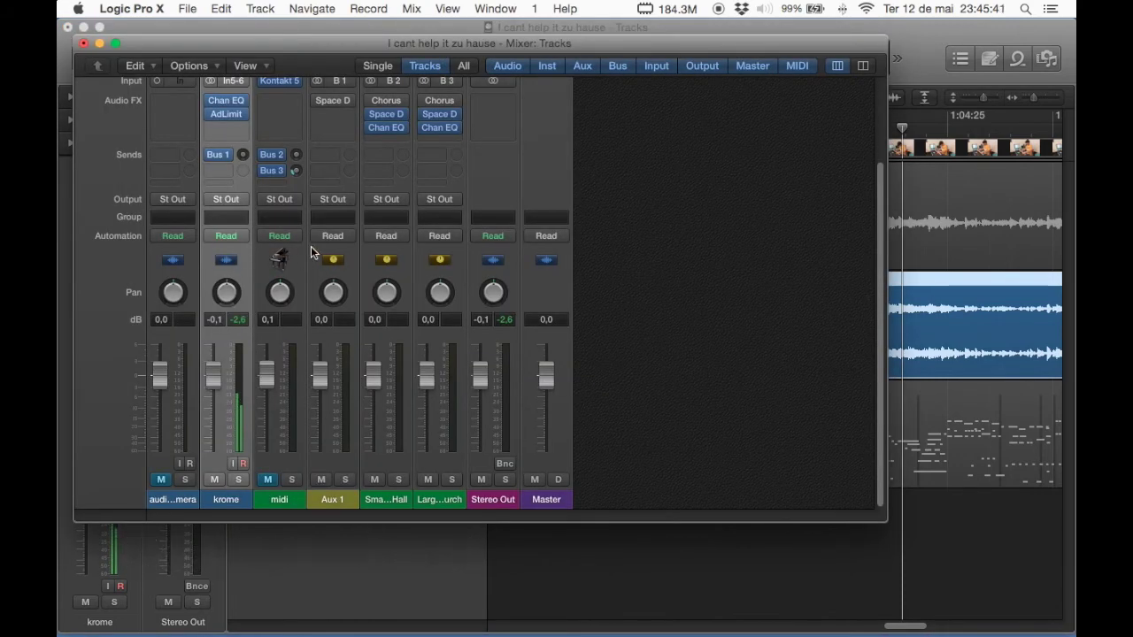
click(464, 69)
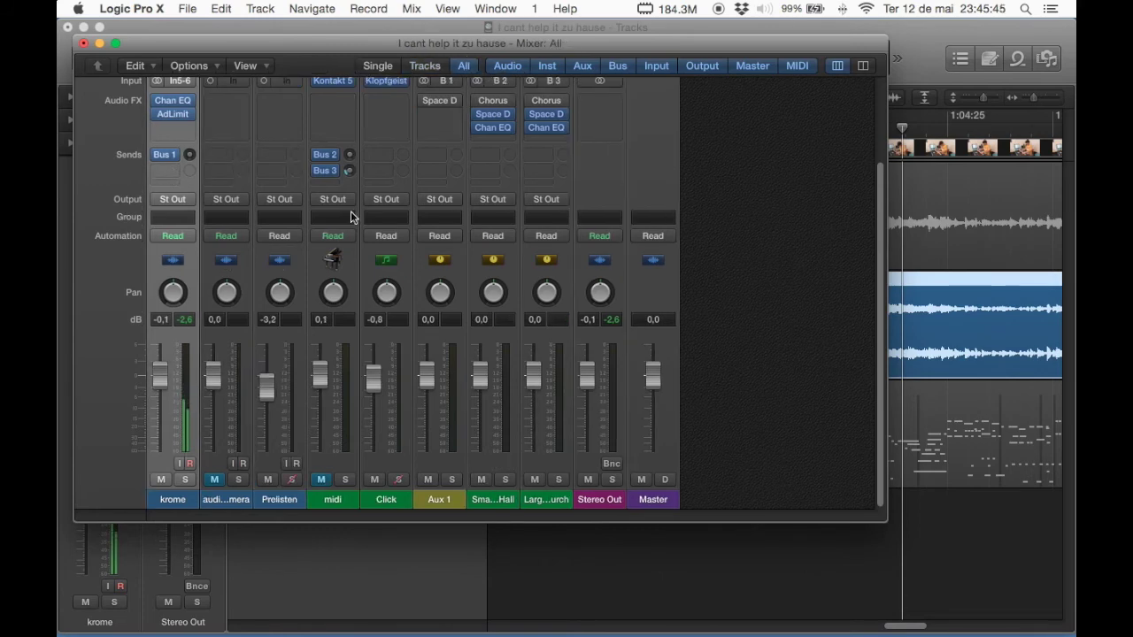
drag(888, 32, 1075, 20)
drag(1066, 524, 1070, 634)
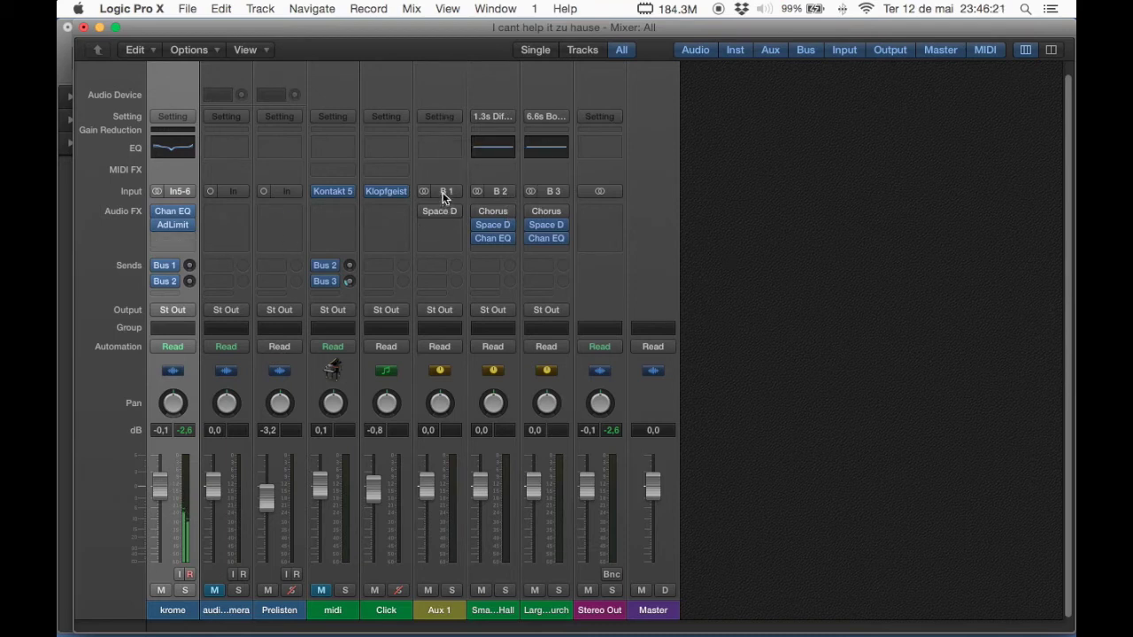
Step: Load the user channel strip settings "reverb 1 video aula" on the Bus 1 aux and "reverb 2 video aula" on the Bus 2 aux, and close the Mixer
click(446, 116)
mouse_move(506, 282)
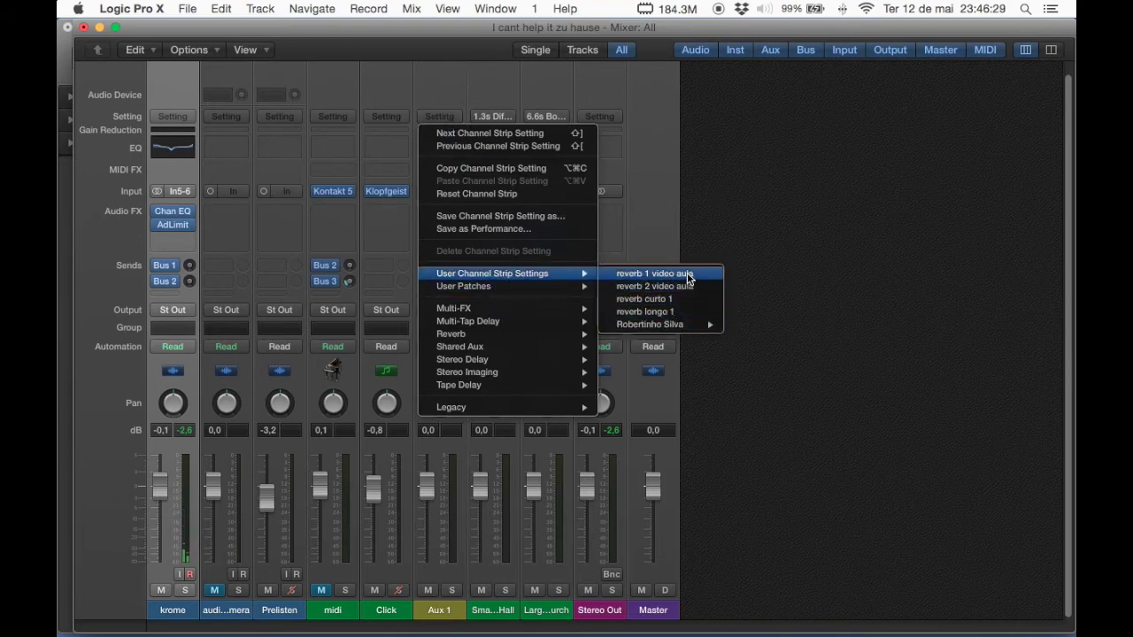
click(689, 274)
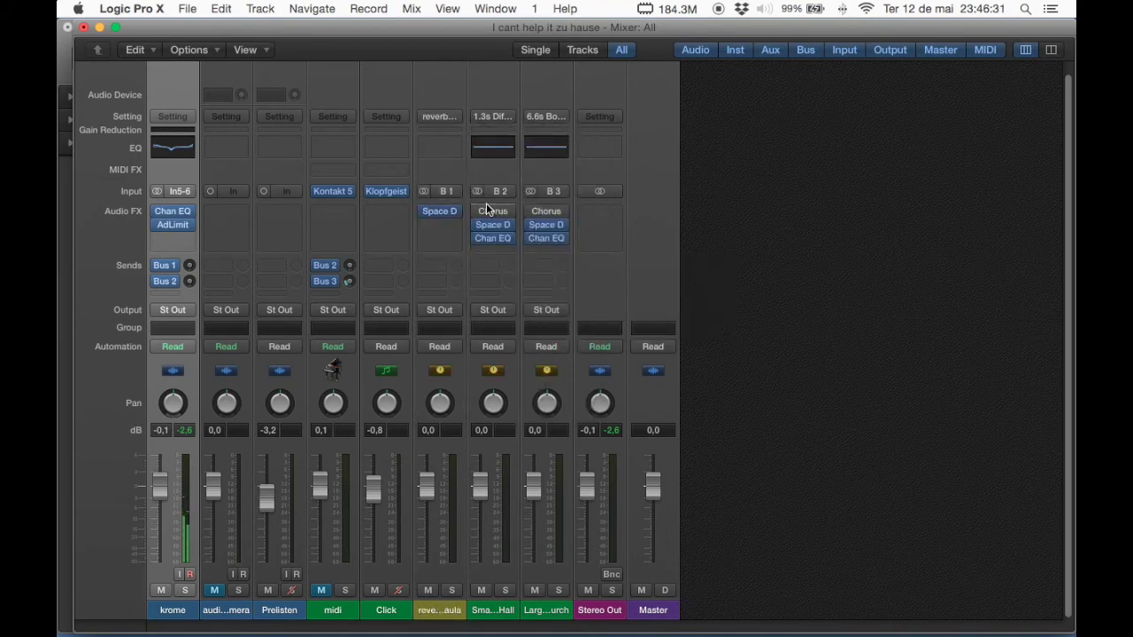
click(496, 117)
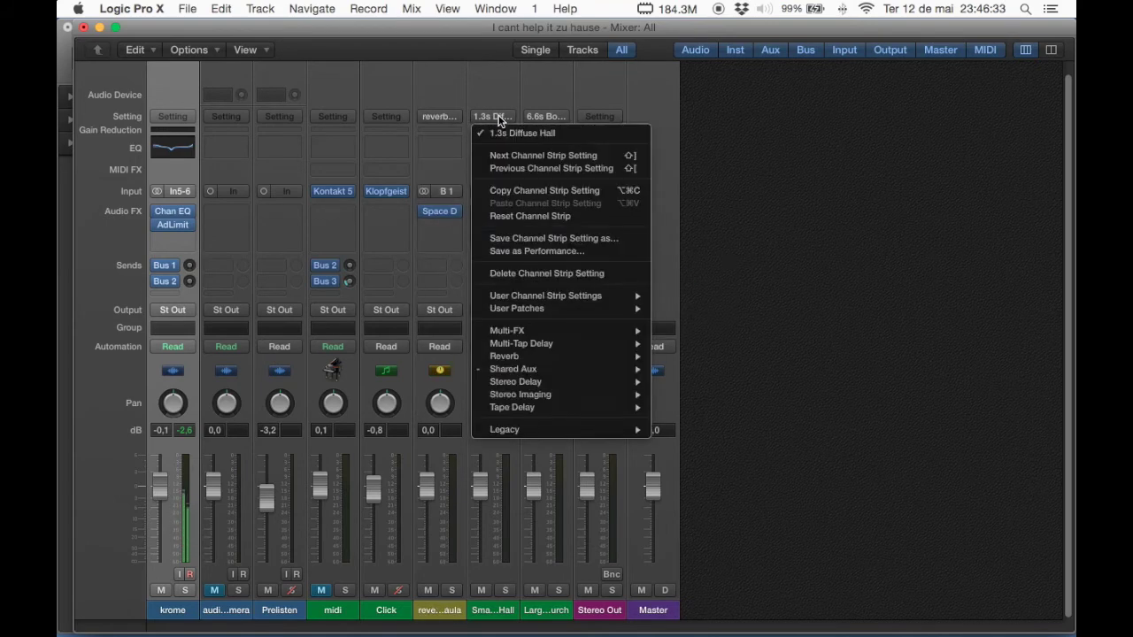
mouse_move(563, 297)
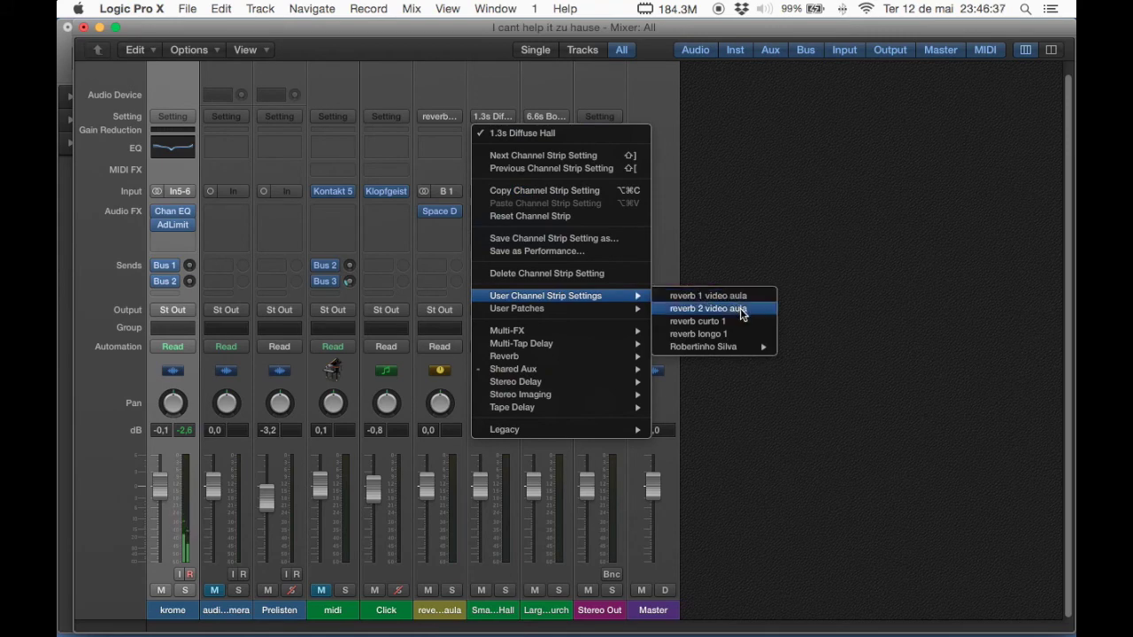
click(741, 310)
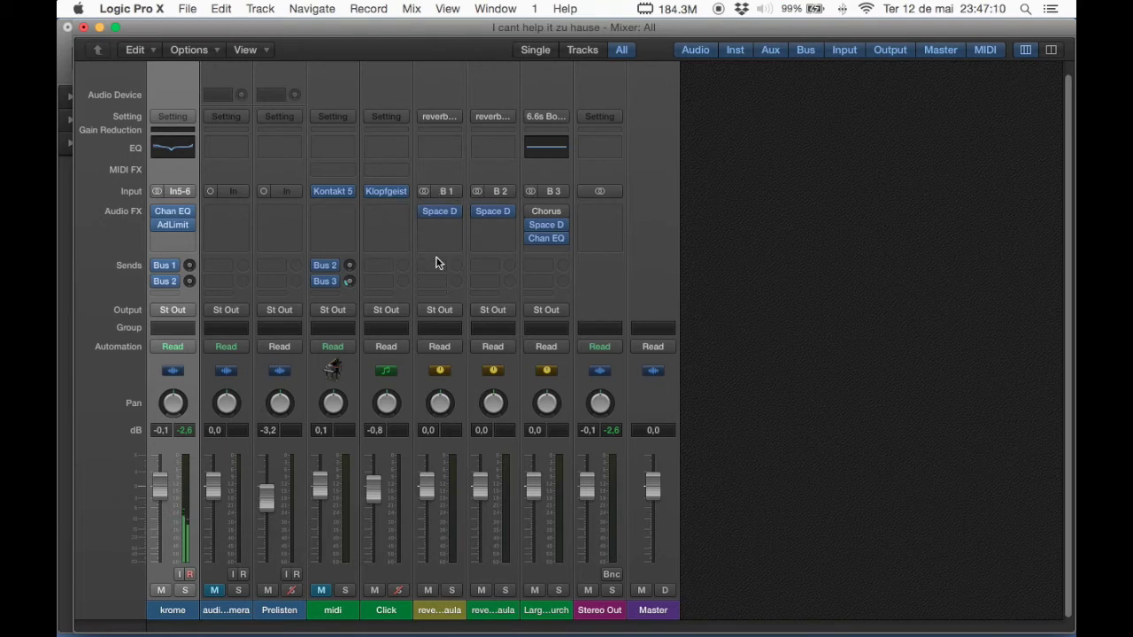
click(84, 27)
Step: Set a cycle range from about 01:02:33 to 01:03:29 over the loud middle passage of krome and play it
scroll(650, 232, down, 5)
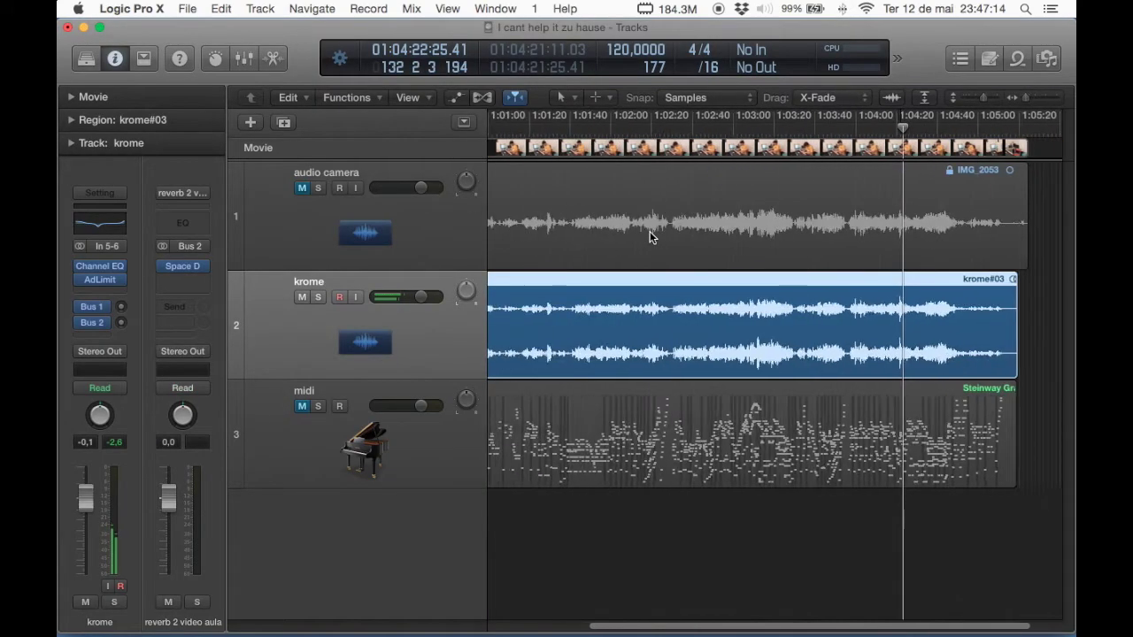
drag(664, 117, 789, 123)
key(space)
key(space)
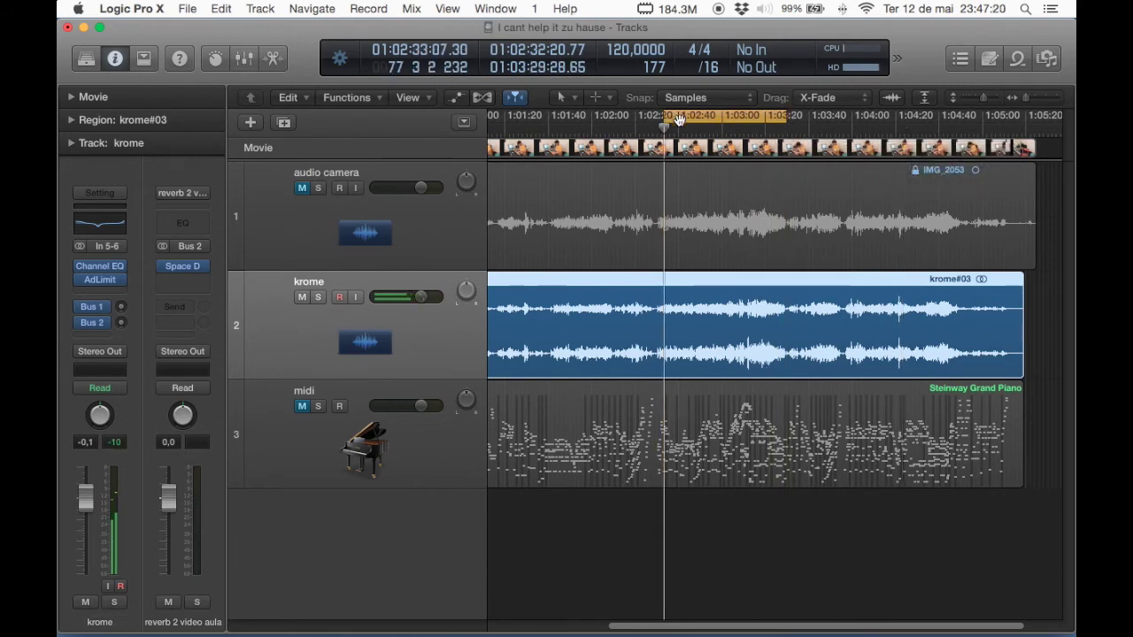
click(679, 120)
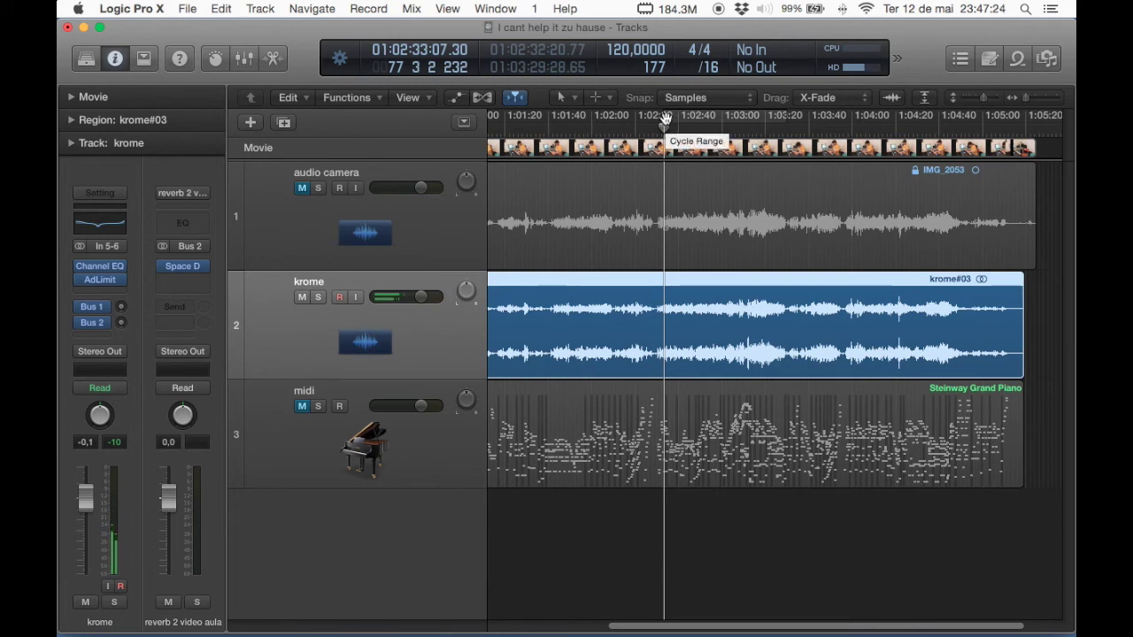
click(666, 121)
drag(665, 120, 786, 122)
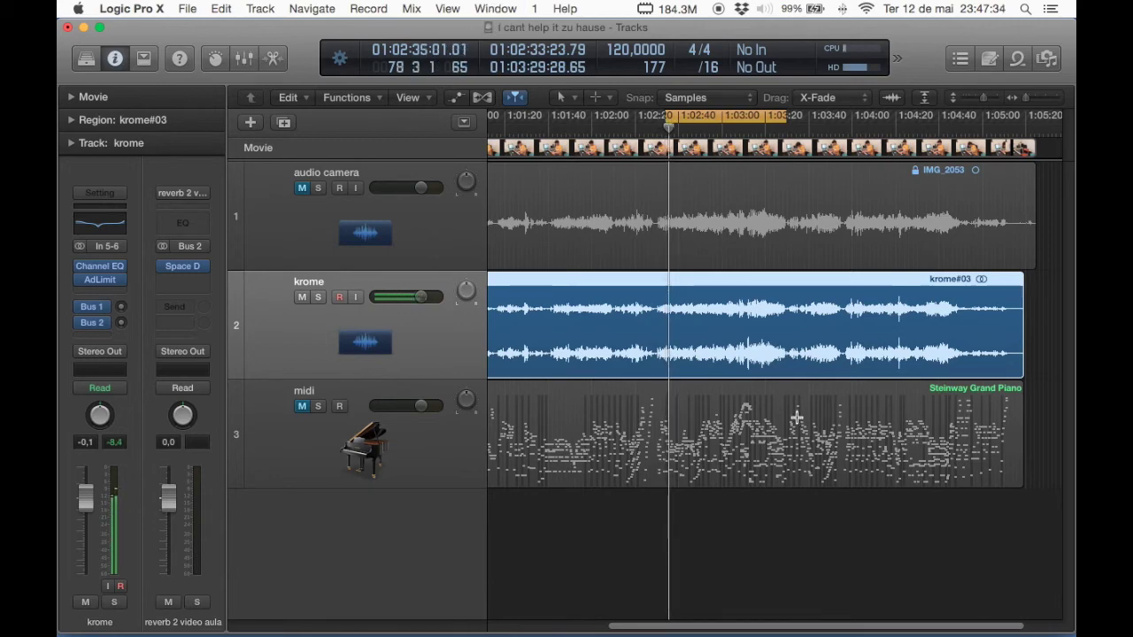
Step: Open the Mixer and audition krome's Bus 1 send to "reverb 1 video aula" by raising and lowering its level
key(super+2)
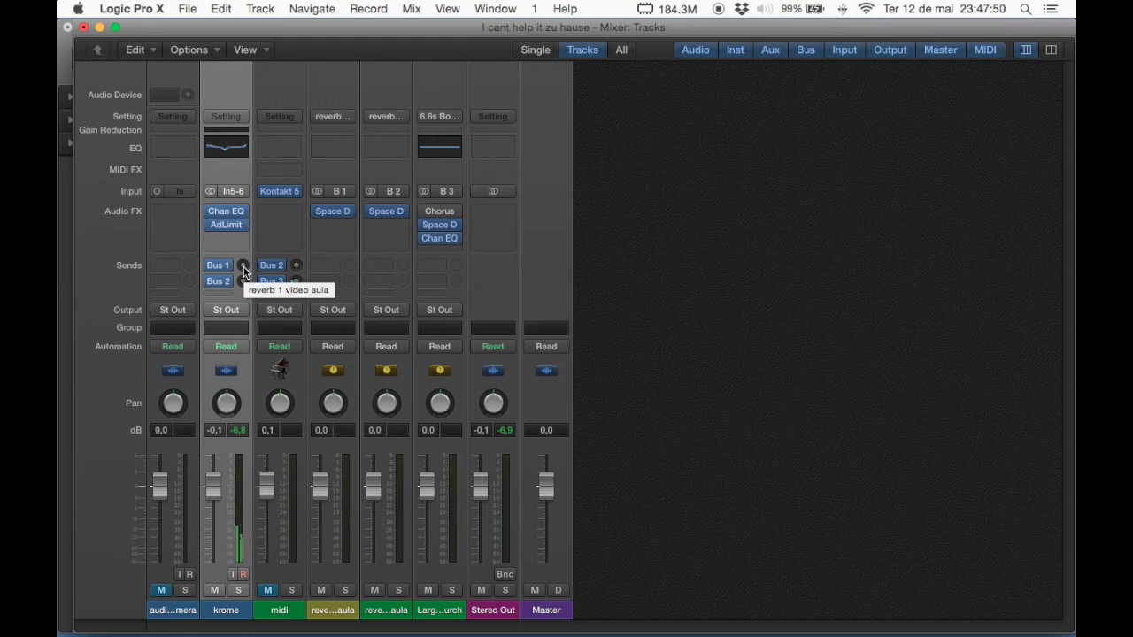
drag(244, 272, 223, 191)
click(244, 267)
drag(243, 267, 241, 336)
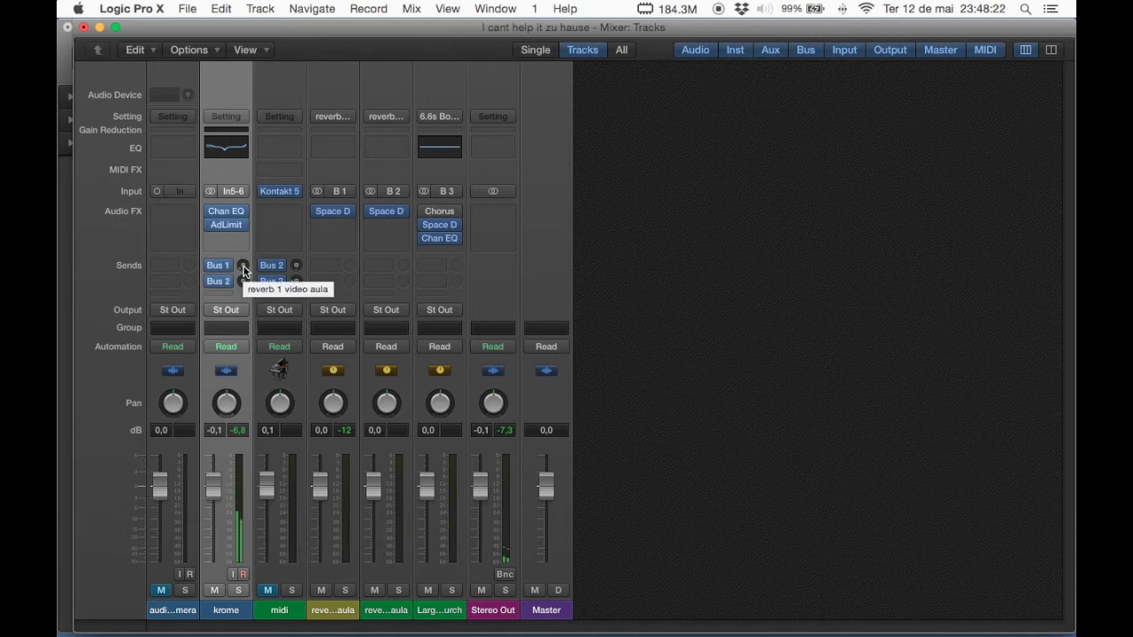
Step: Audition krome's Bus 2 reverb send at high and low levels, settle both reverb sends low with Bus 1 around -26.5 dB, and close the Mixer
drag(243, 270, 242, 252)
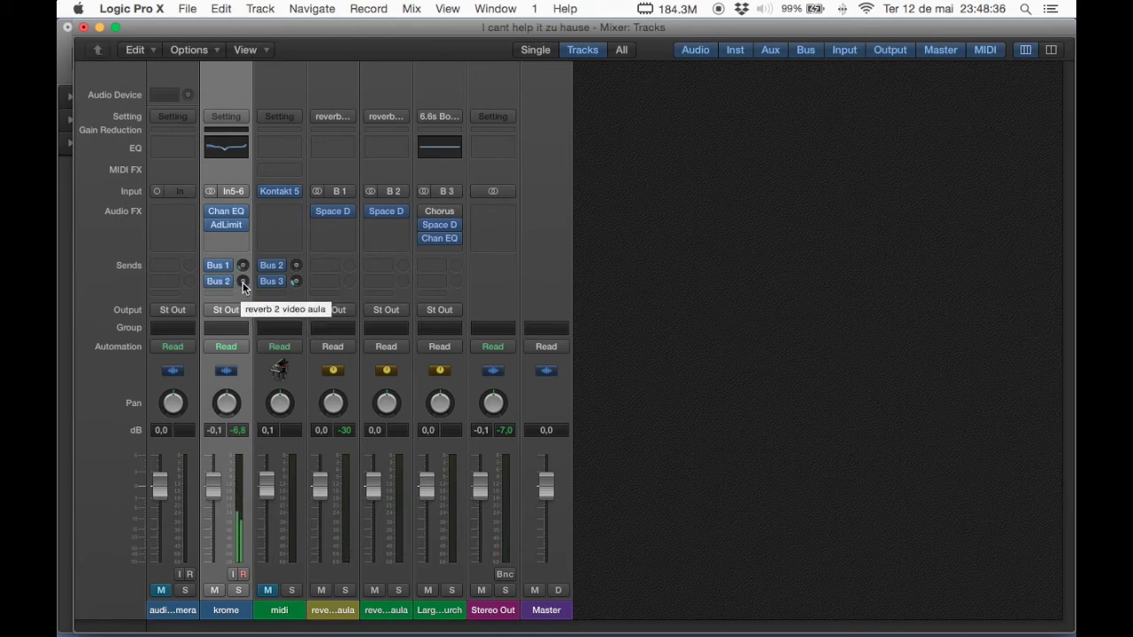
drag(242, 281, 223, 228)
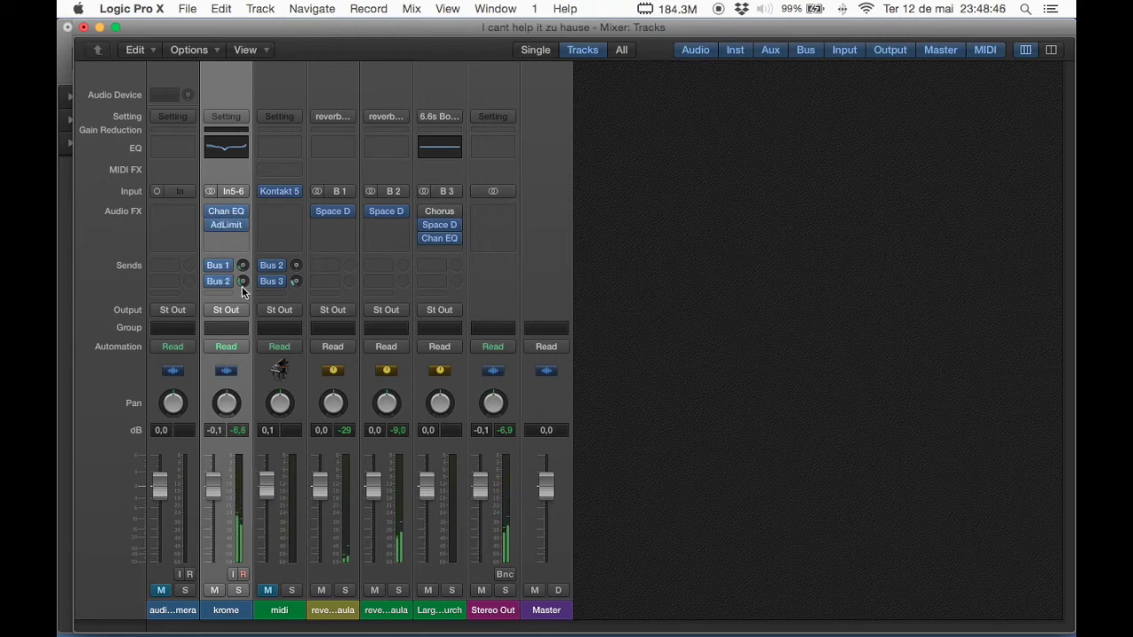
drag(242, 282, 239, 331)
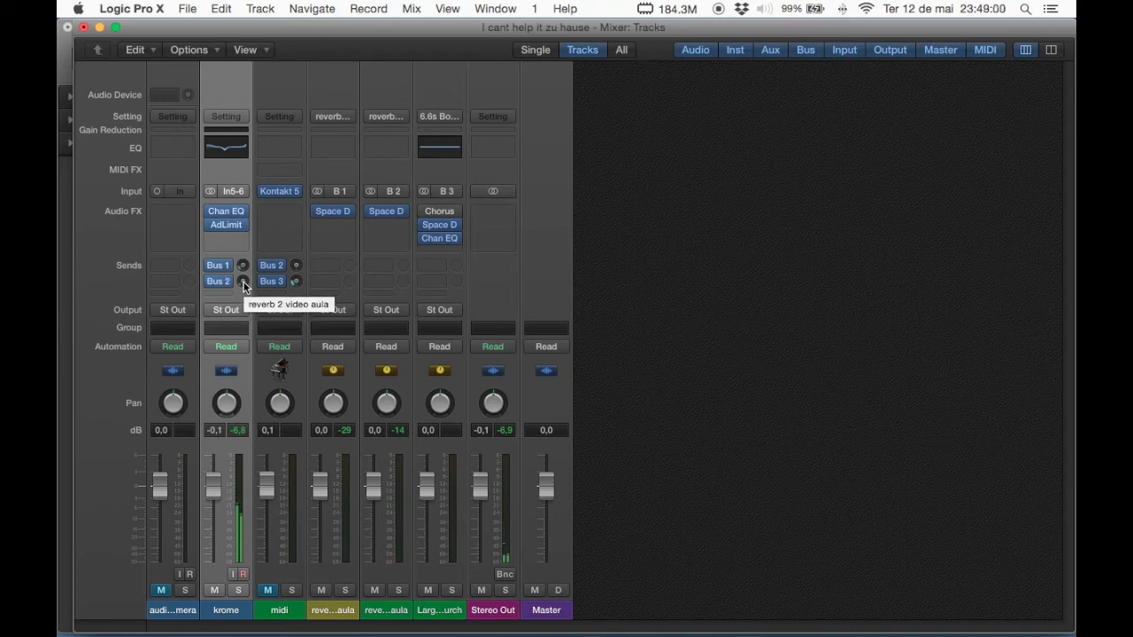
drag(244, 281, 245, 280)
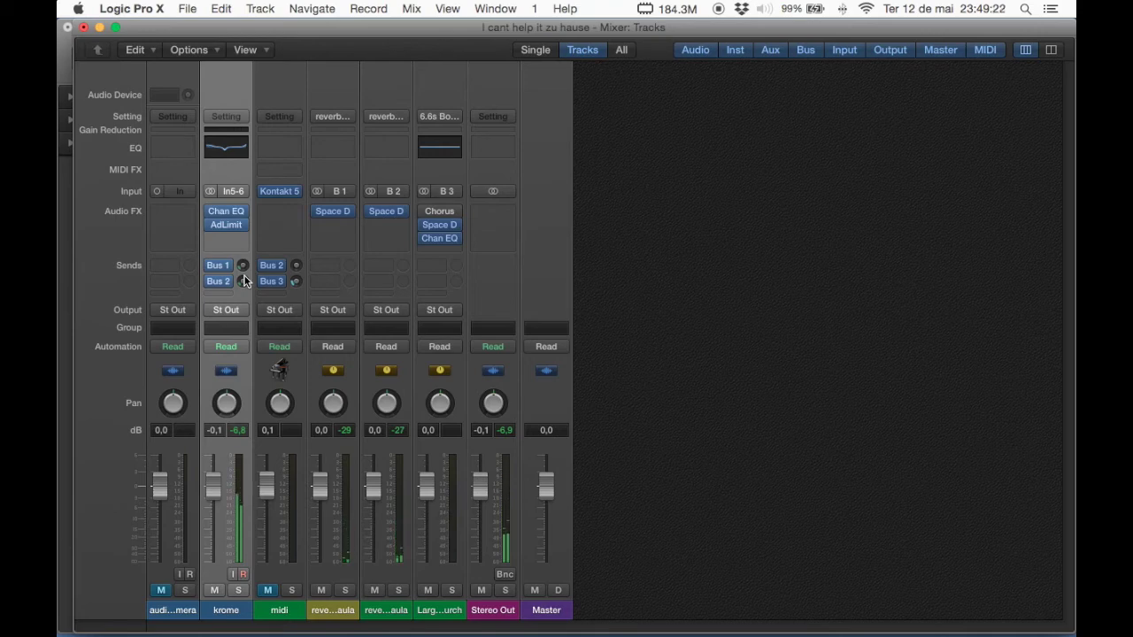
drag(246, 285, 245, 270)
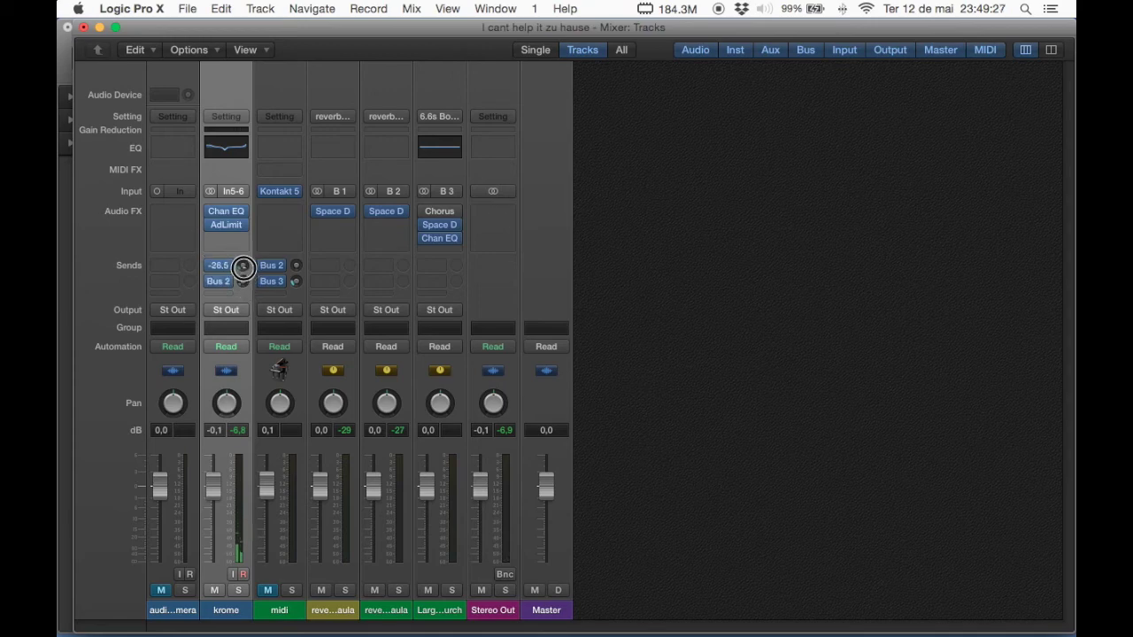
click(83, 27)
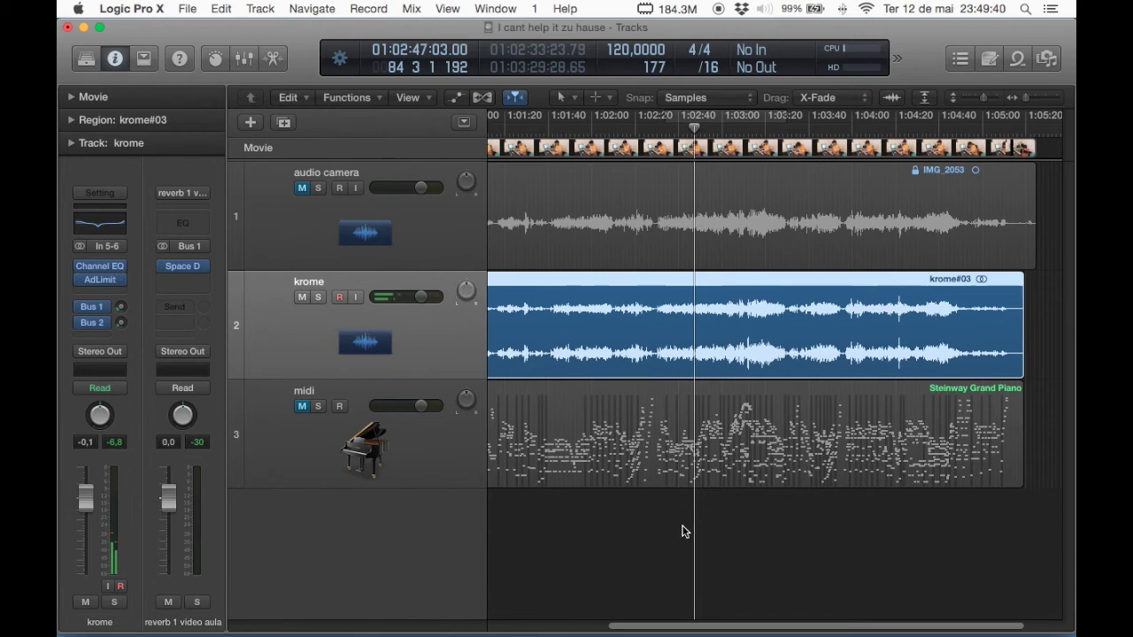
Step: Set a short cycle range from about 01:03:09 to 01:03:13 over krome's loudest passage and play it
key(z)
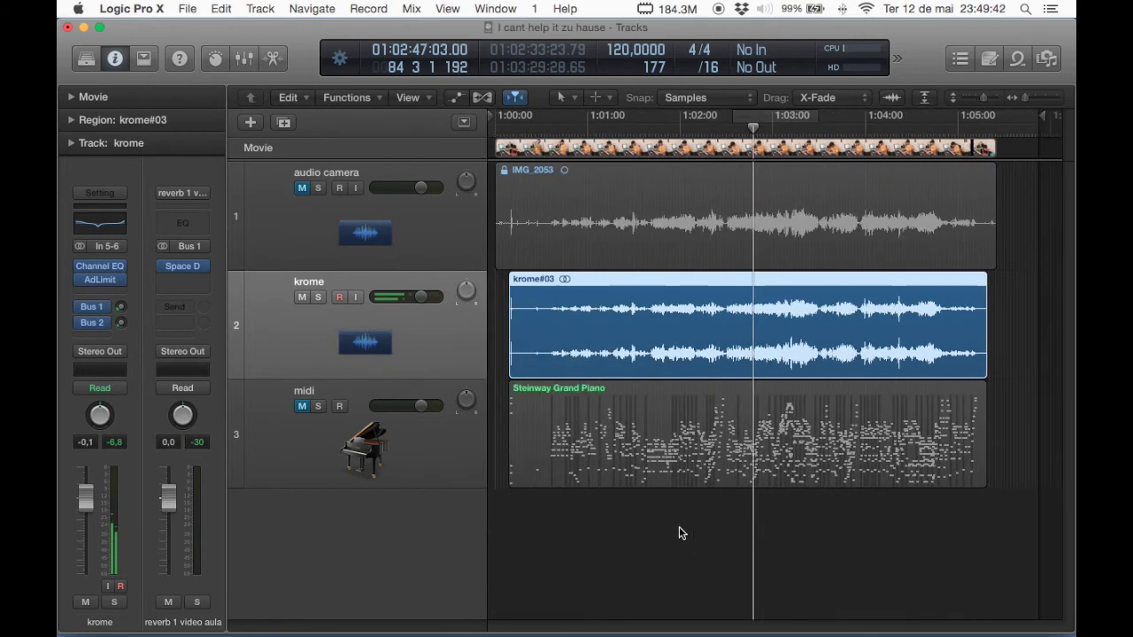
key(Return)
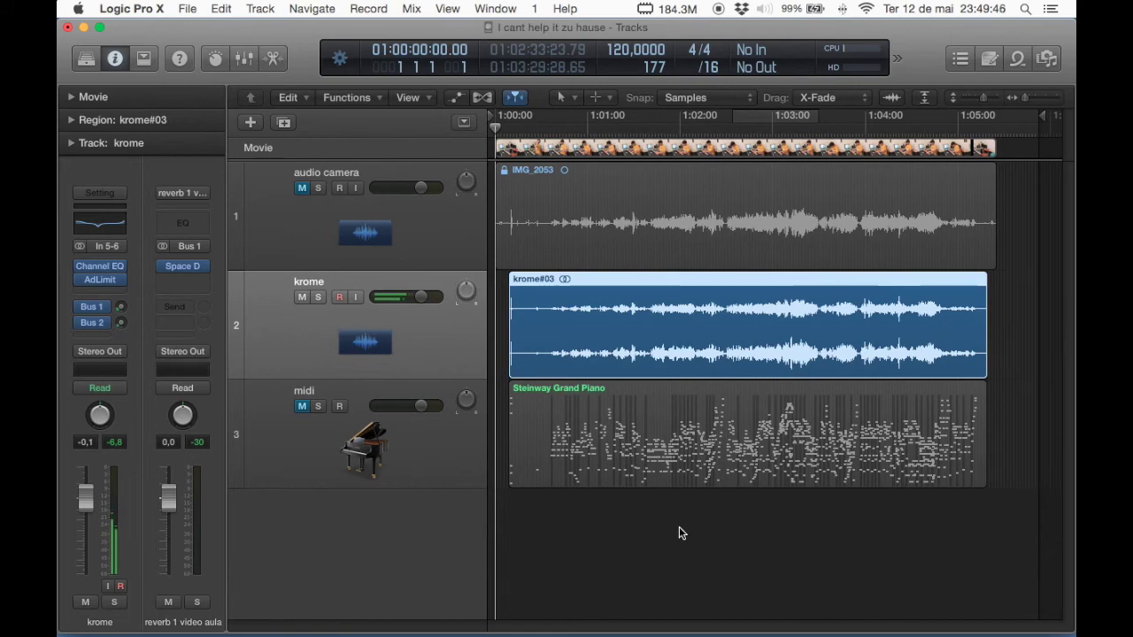
key(super+Right)
key(super+Right)
key(super+Right)
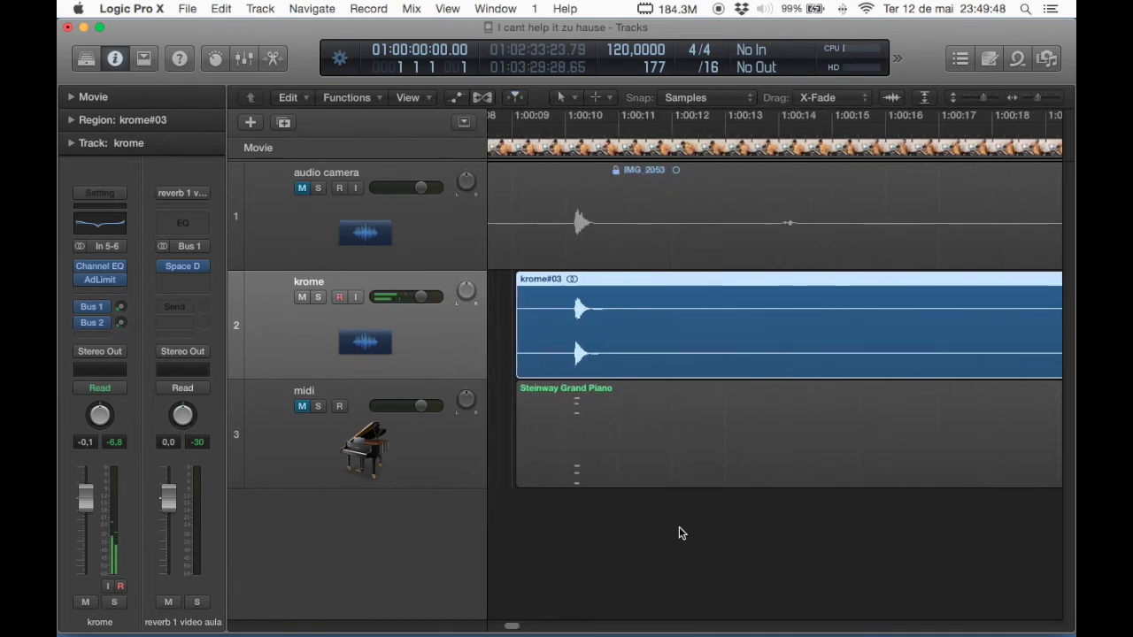
key(super+Left)
key(super+Left)
key(super+Left)
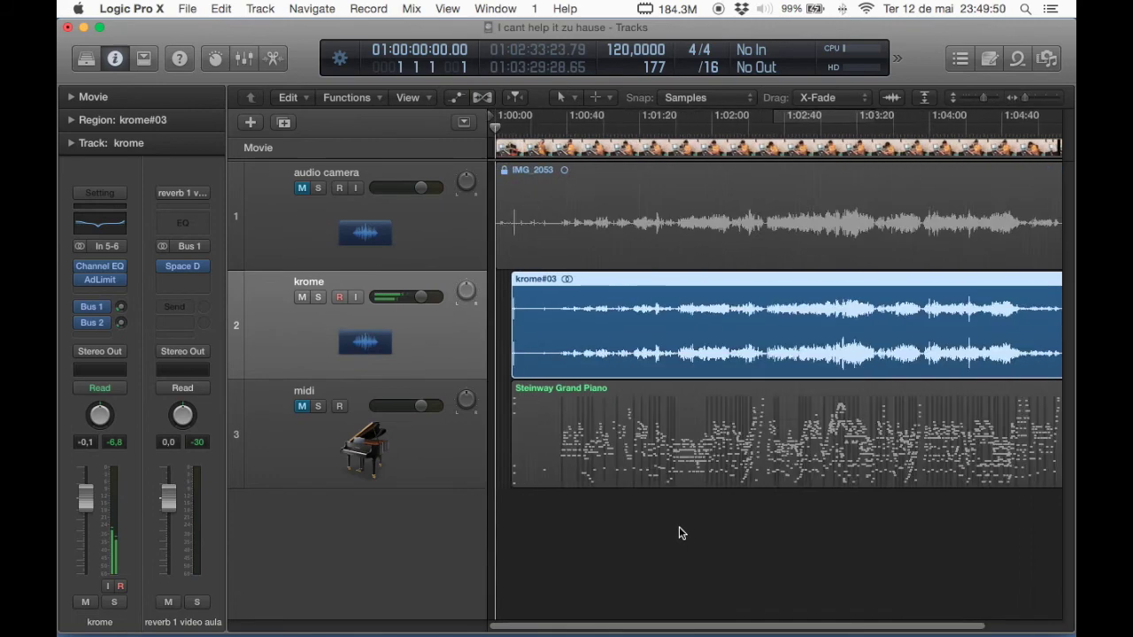
drag(774, 140, 790, 118)
scroll(790, 118, up, 5)
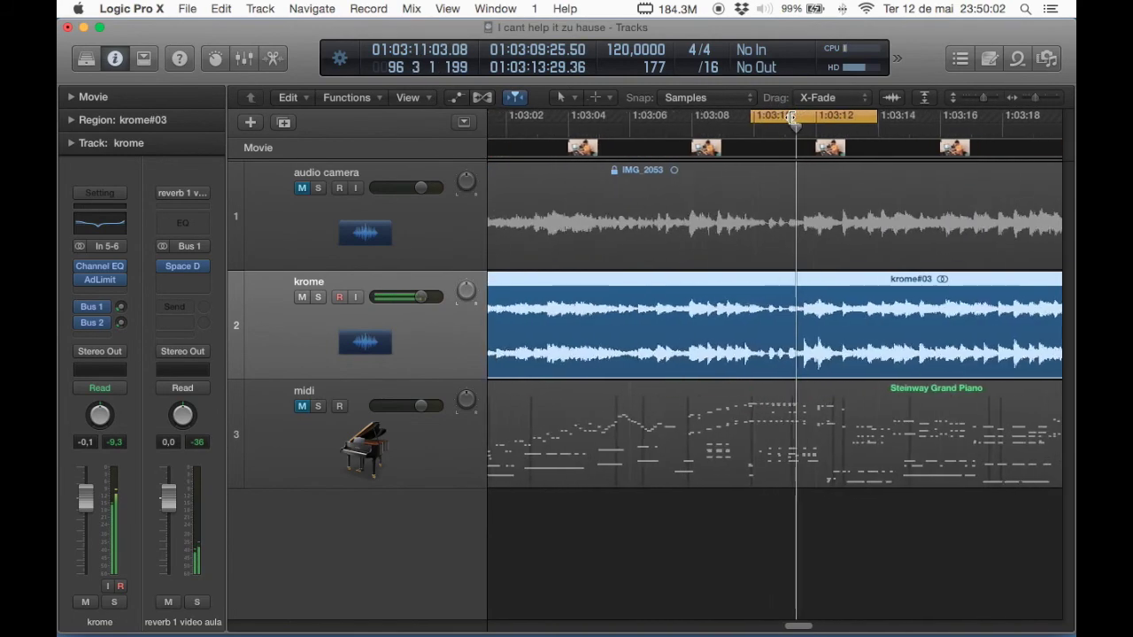
Step: Open the Mixer with all channel strips shown and insert the stereo Waves L2 limiter on the Stereo Out channel
mouse_move(79, 279)
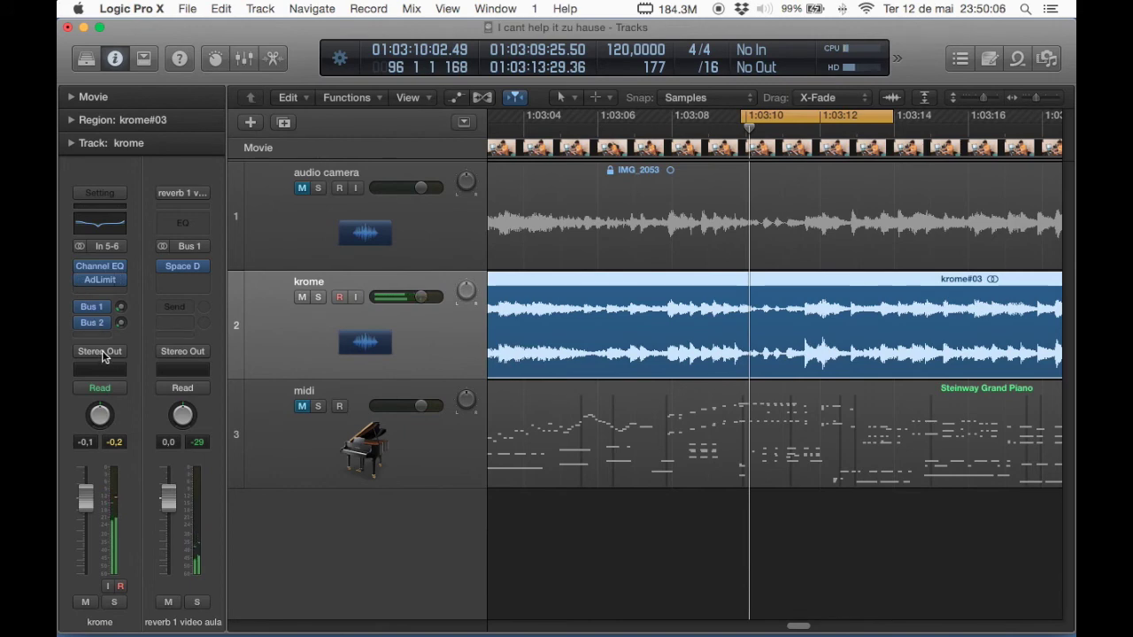
key(x)
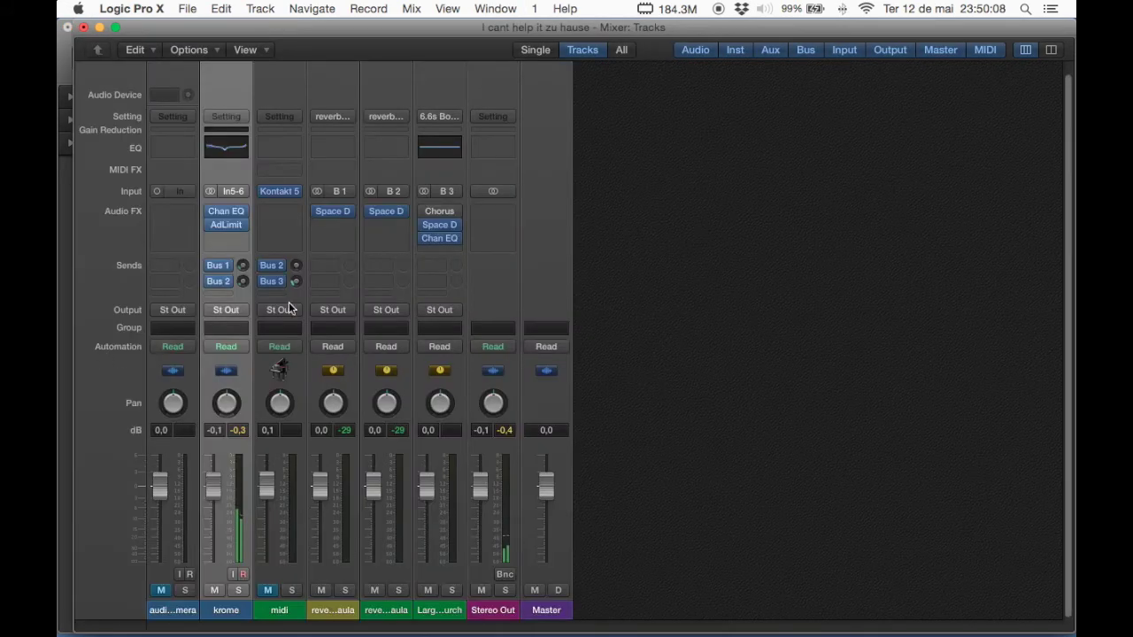
click(617, 50)
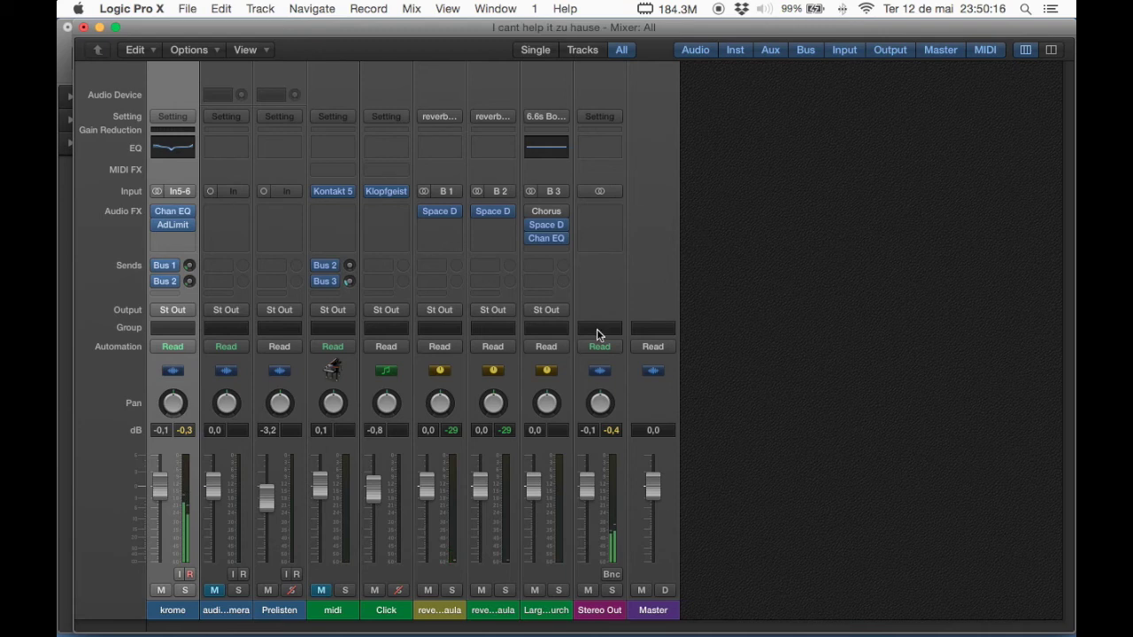
click(604, 214)
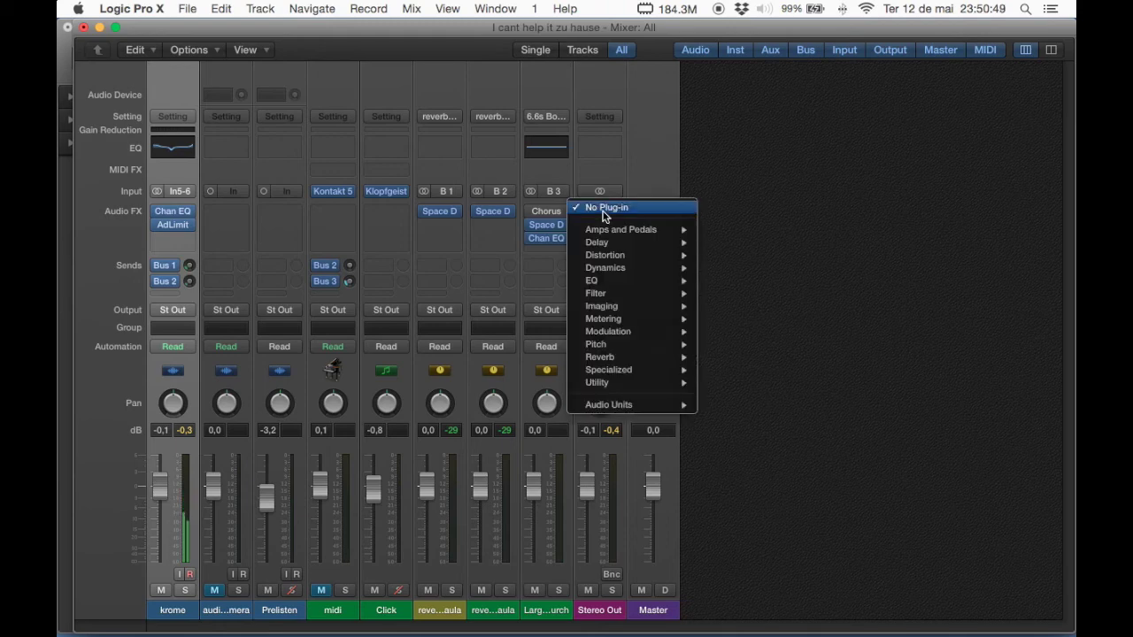
mouse_move(632, 405)
mouse_move(749, 420)
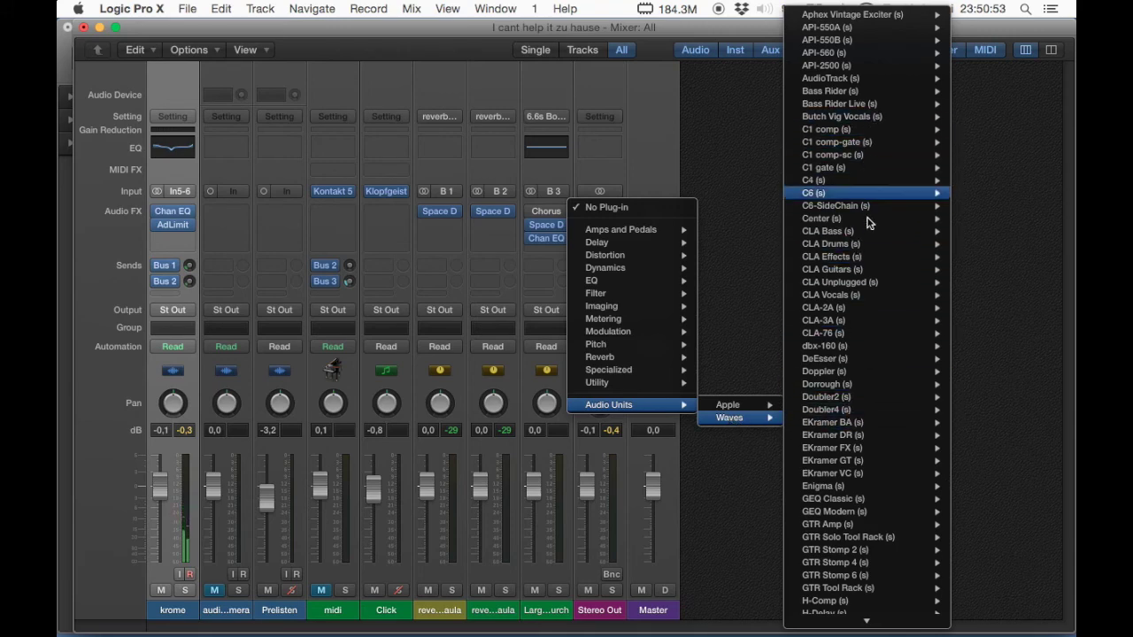
scroll(859, 487, down, 10)
mouse_move(859, 491)
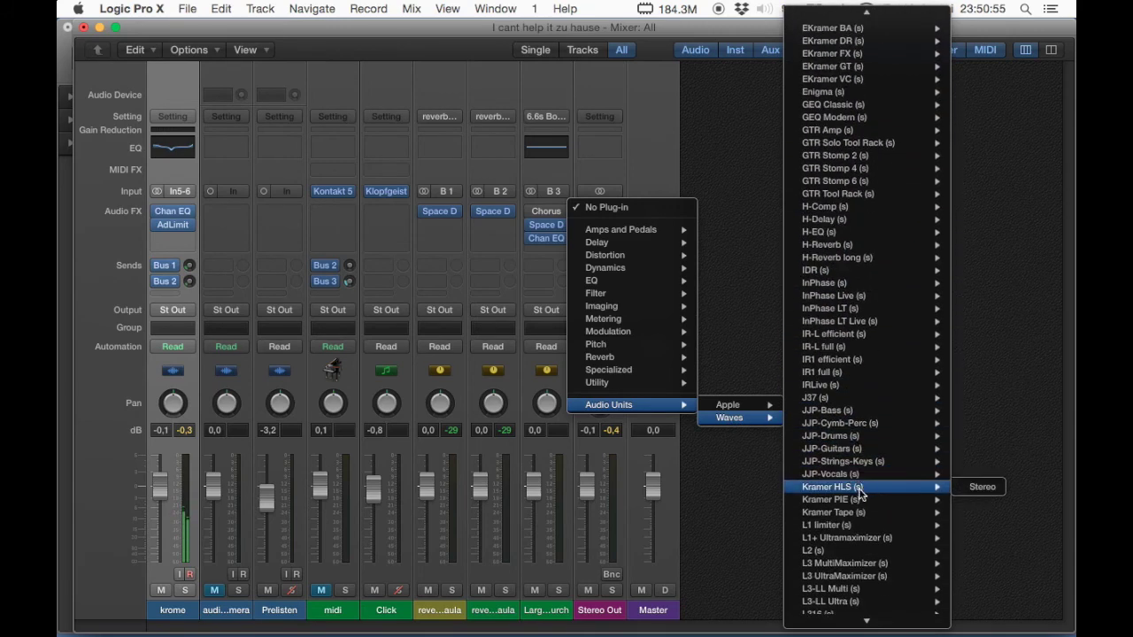
mouse_move(846, 553)
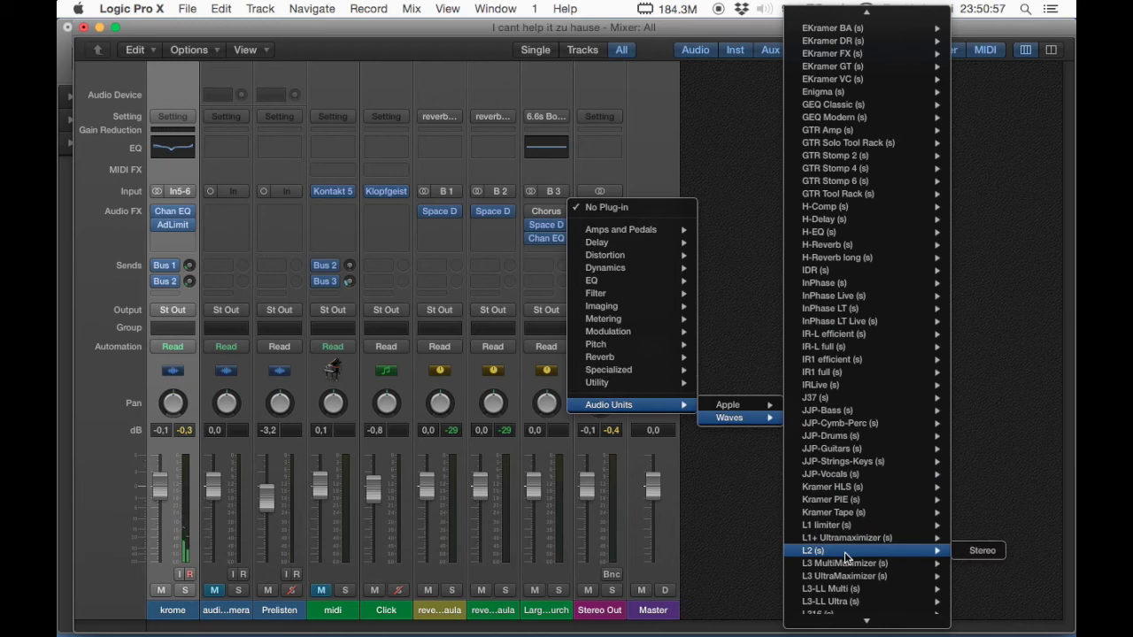
scroll(845, 551, down, 3)
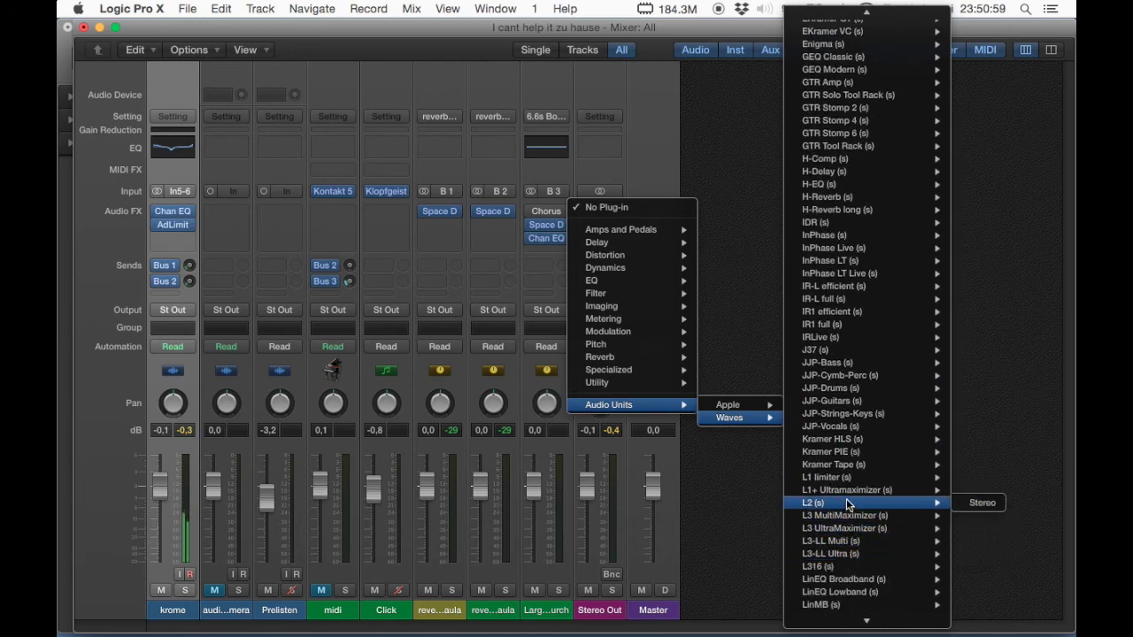
mouse_move(848, 531)
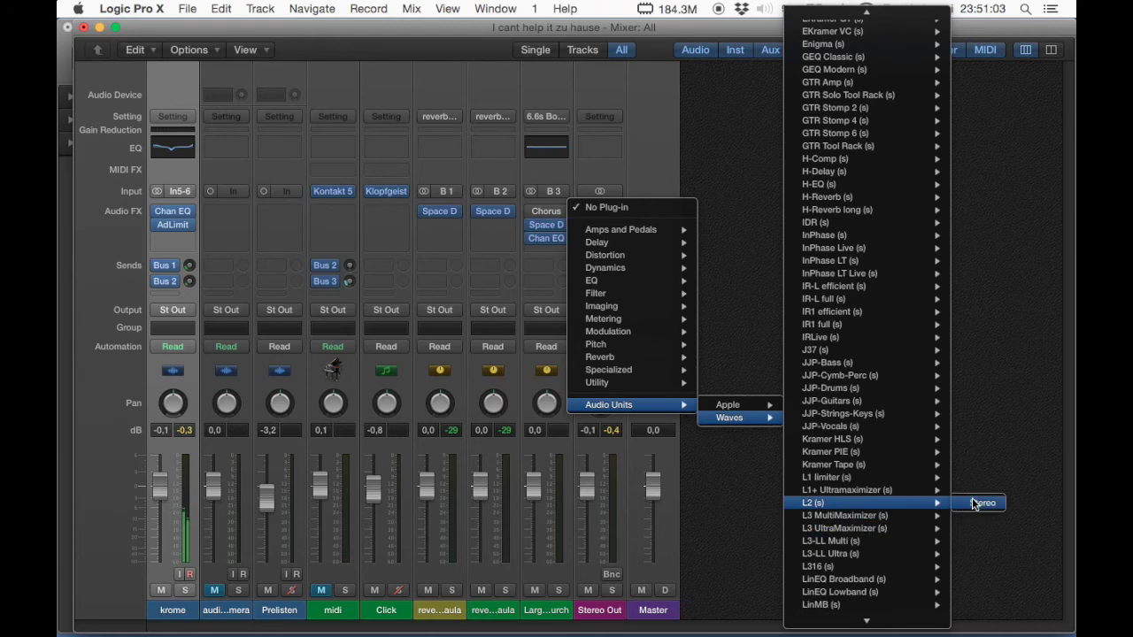
click(981, 503)
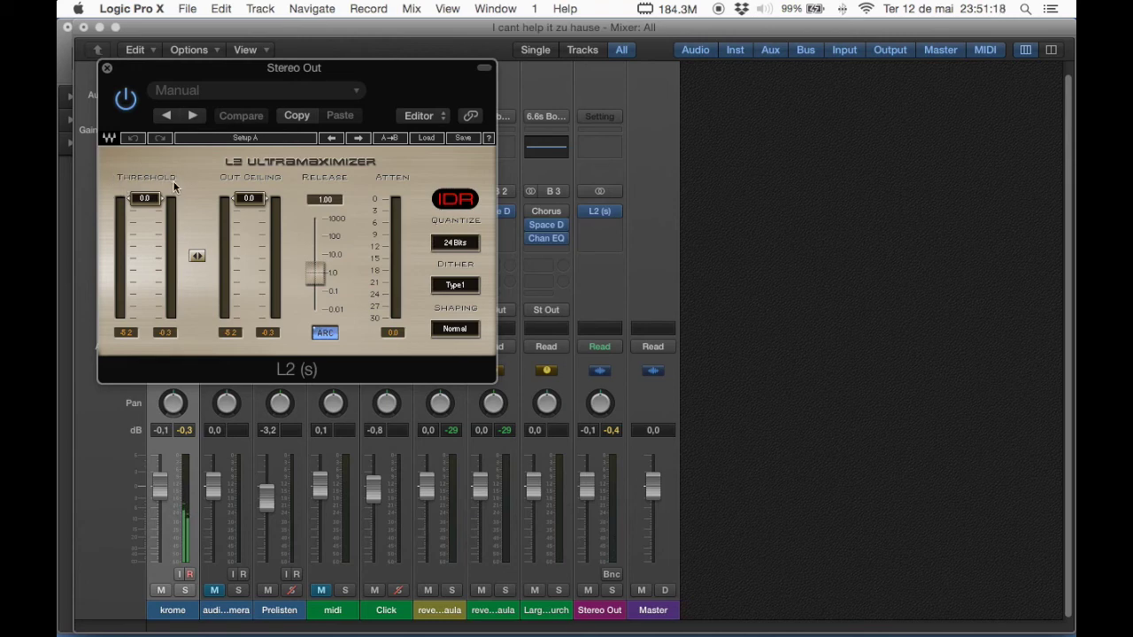
Step: Set the L2's Out Ceiling to -0.1 and lower its Threshold, trying about -5.2 and a slightly higher setting during cycle playback
click(262, 205)
drag(262, 205, 262, 206)
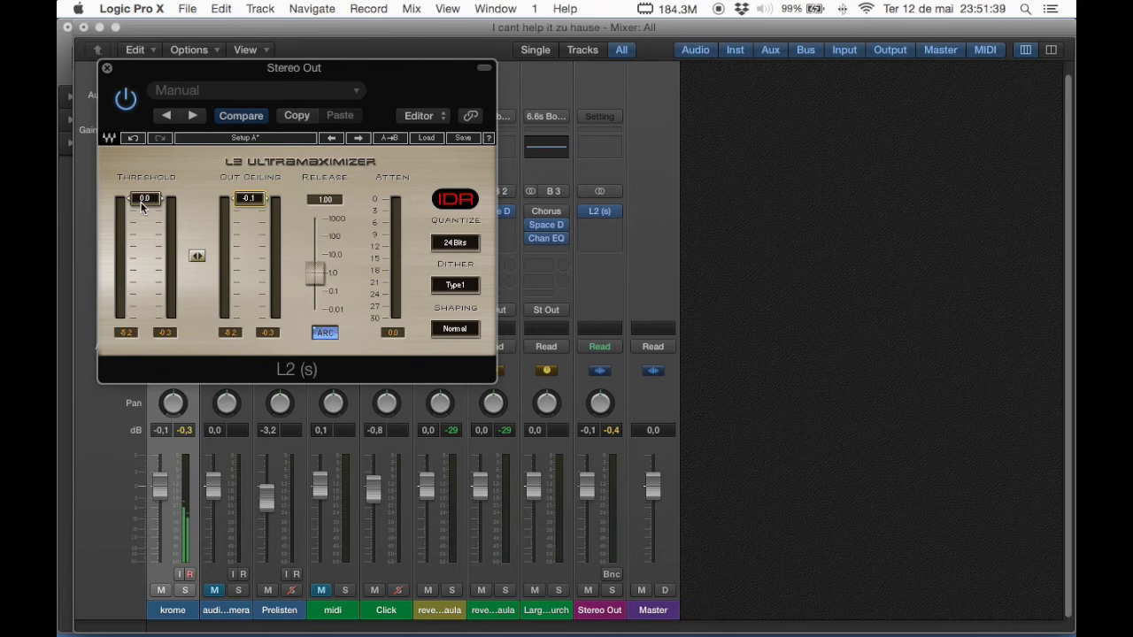
drag(141, 206, 142, 211)
drag(139, 205, 139, 221)
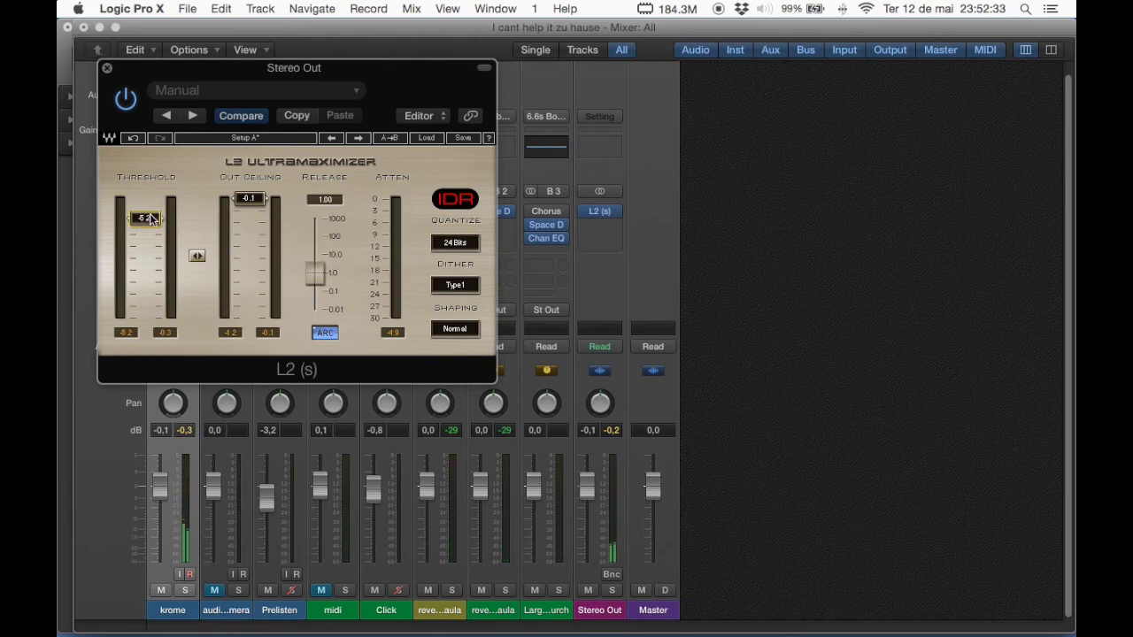
key(space)
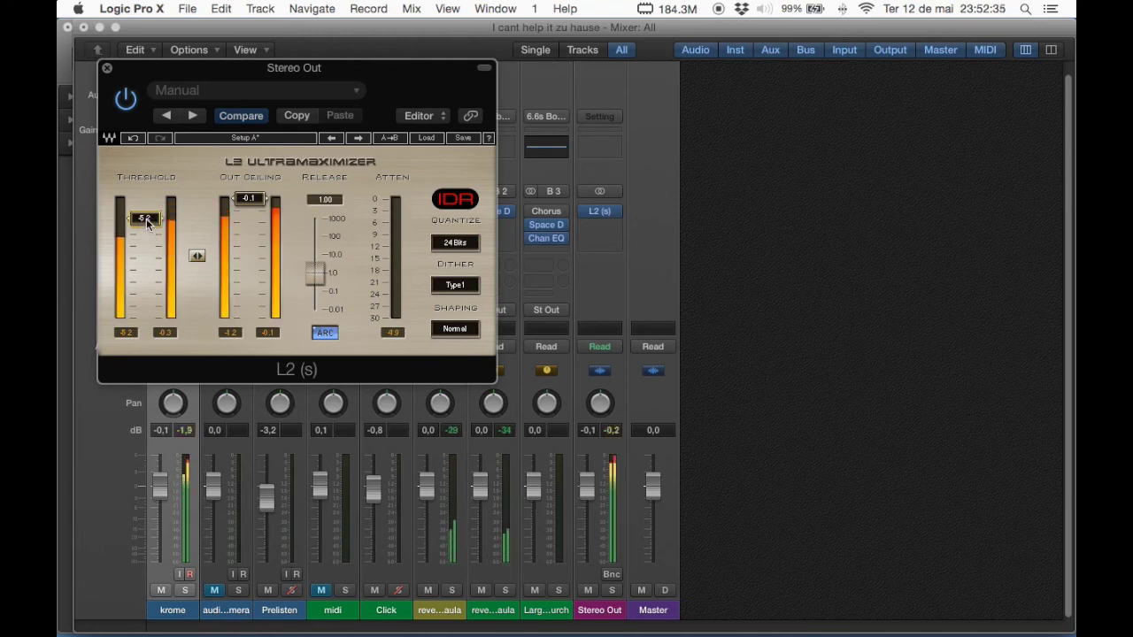
drag(144, 218, 147, 210)
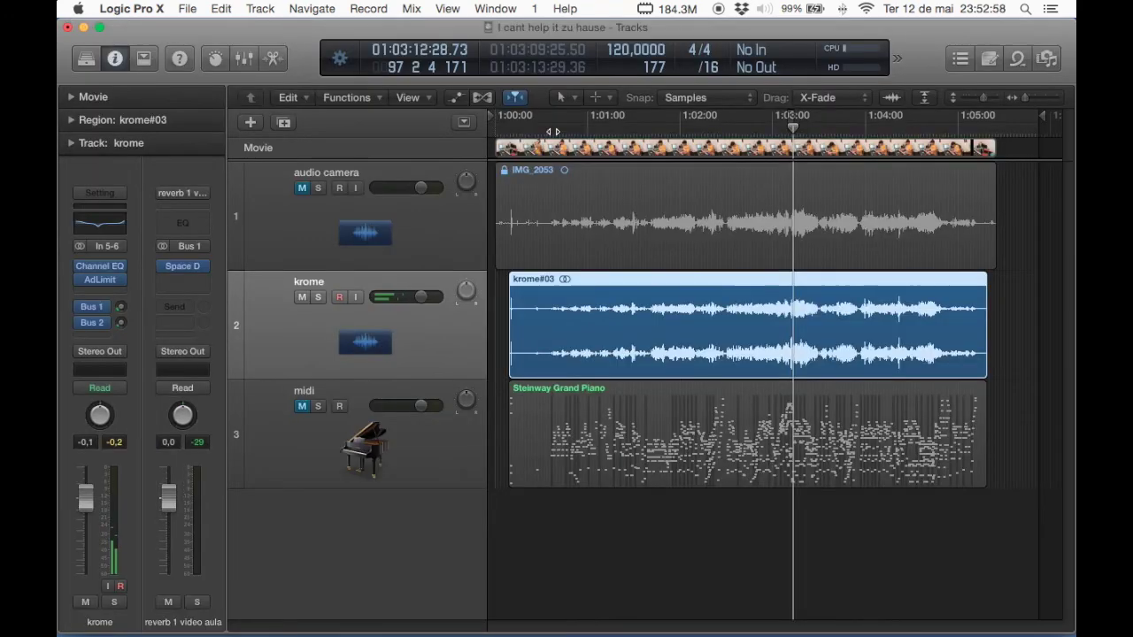
Step: Play the mix against the movie from near the start of the music, and close the movie window
click(552, 131)
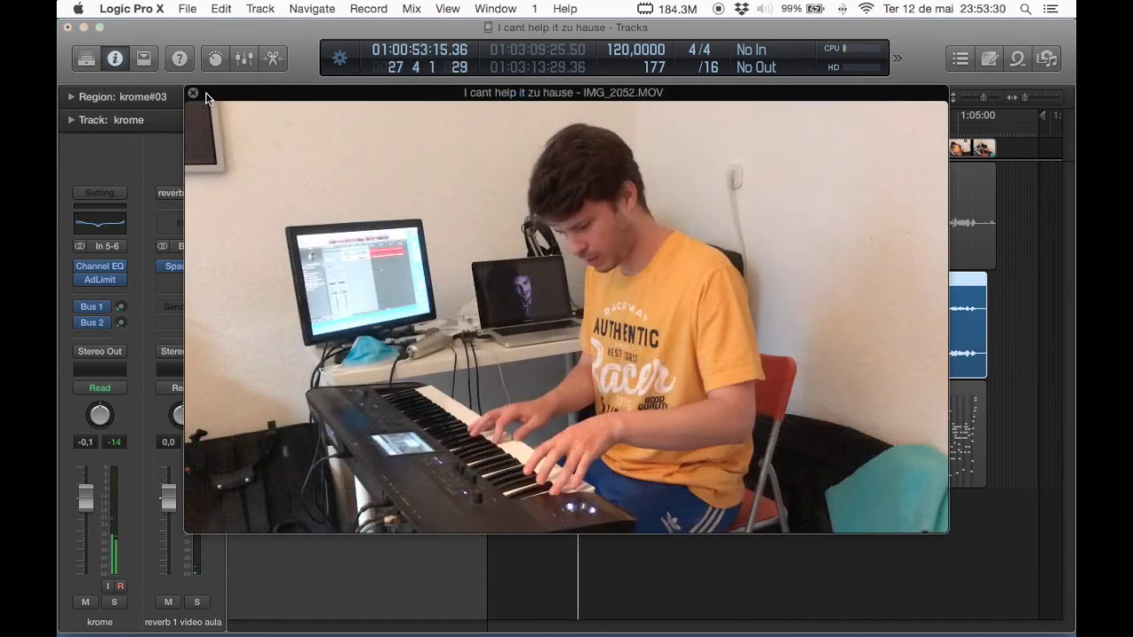
click(193, 93)
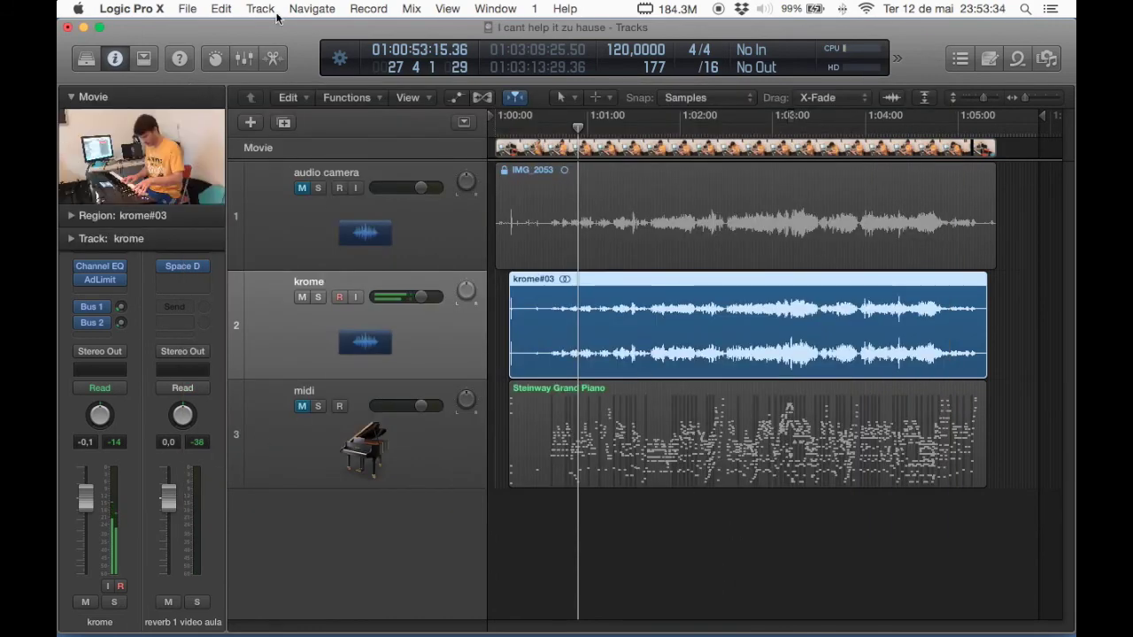
Step: Export the mix to the movie as "teste aula.mov" on the desktop, using Linear PCM at 48000 and excluding the original AAC sound track
click(188, 9)
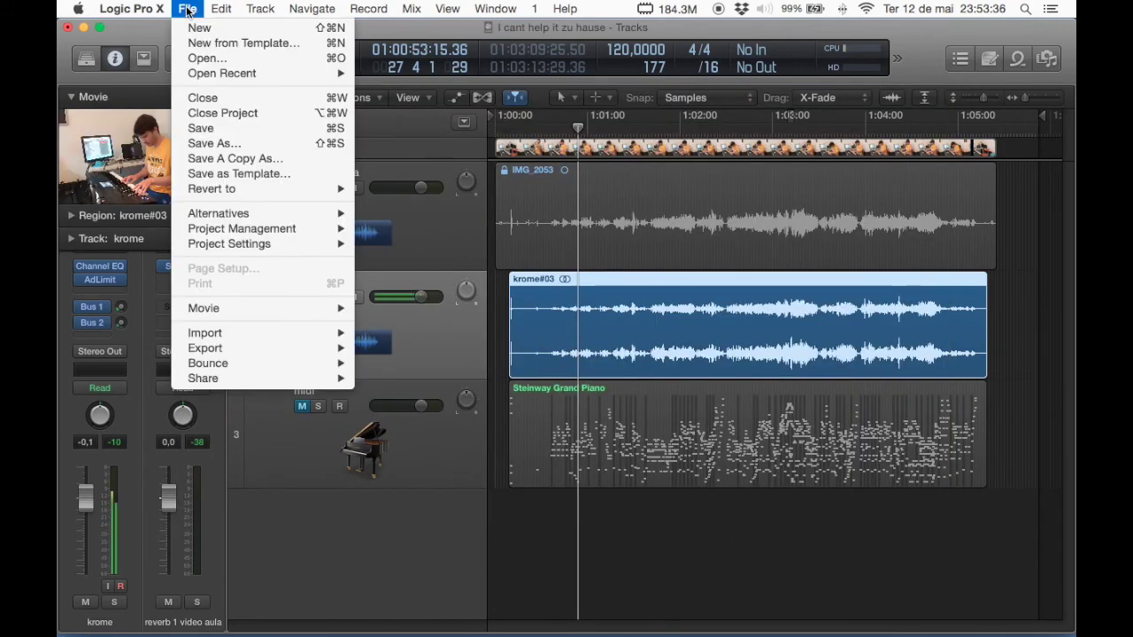
mouse_move(248, 309)
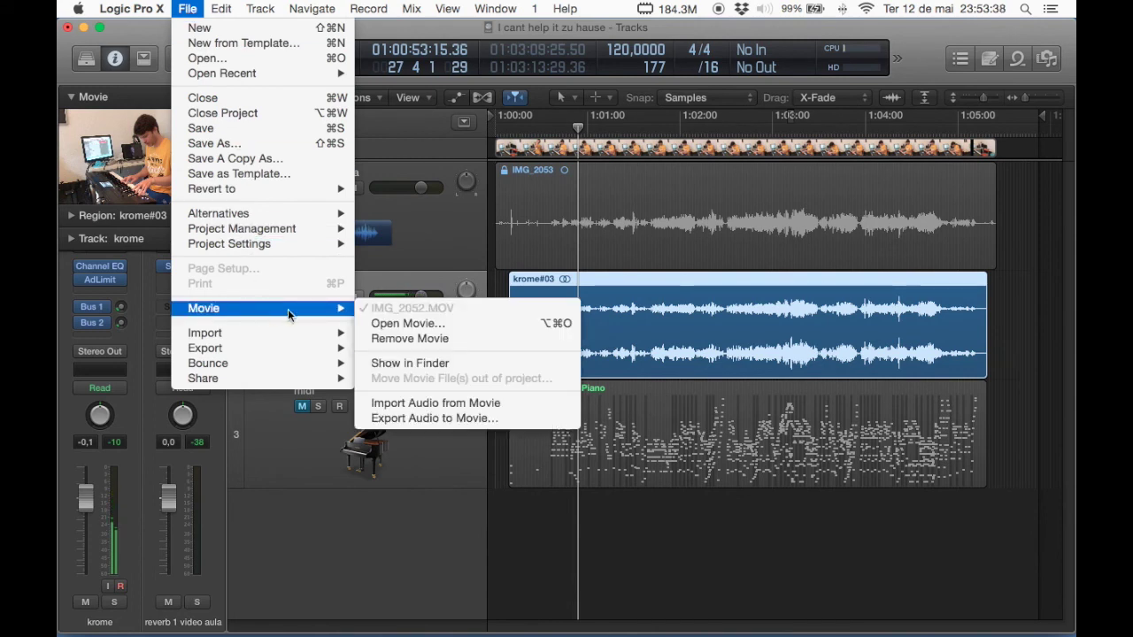
click(429, 419)
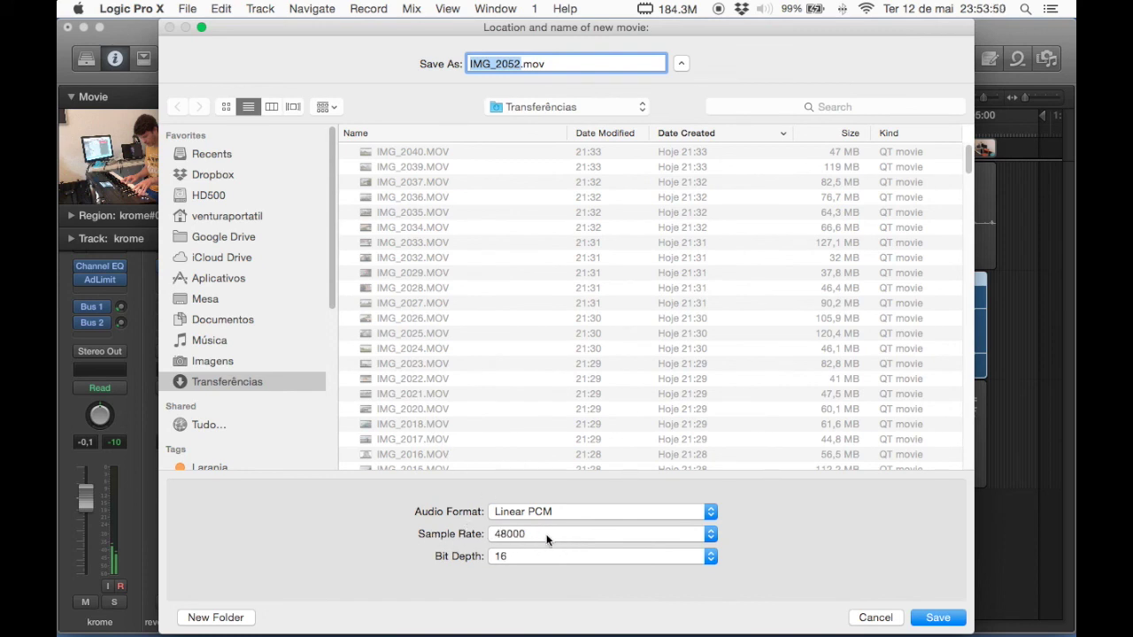
click(511, 558)
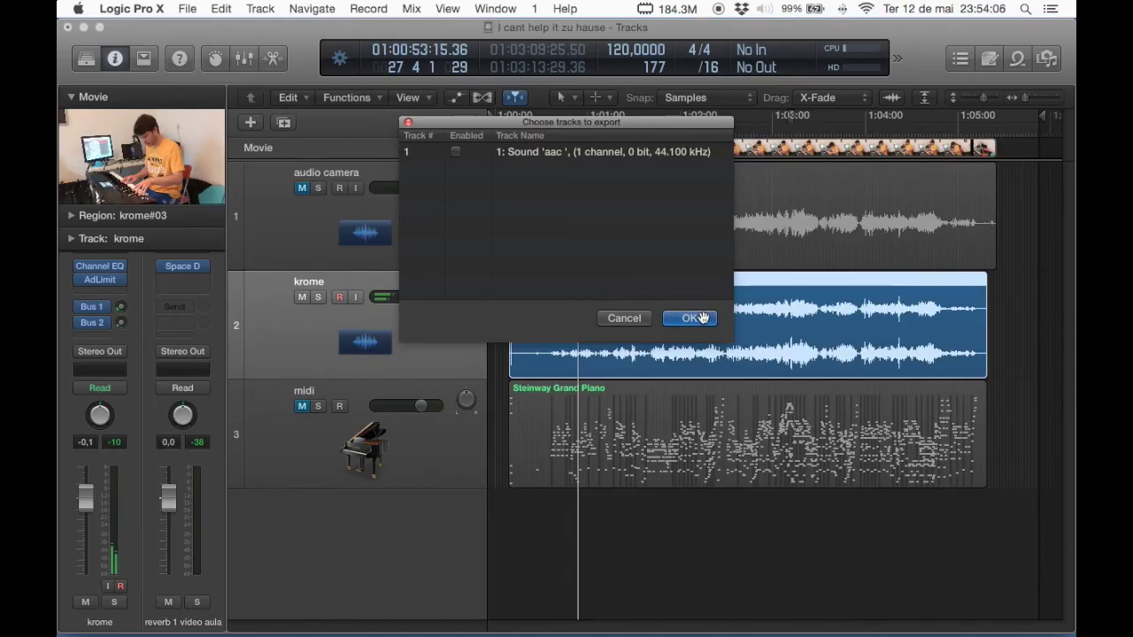
click(705, 319)
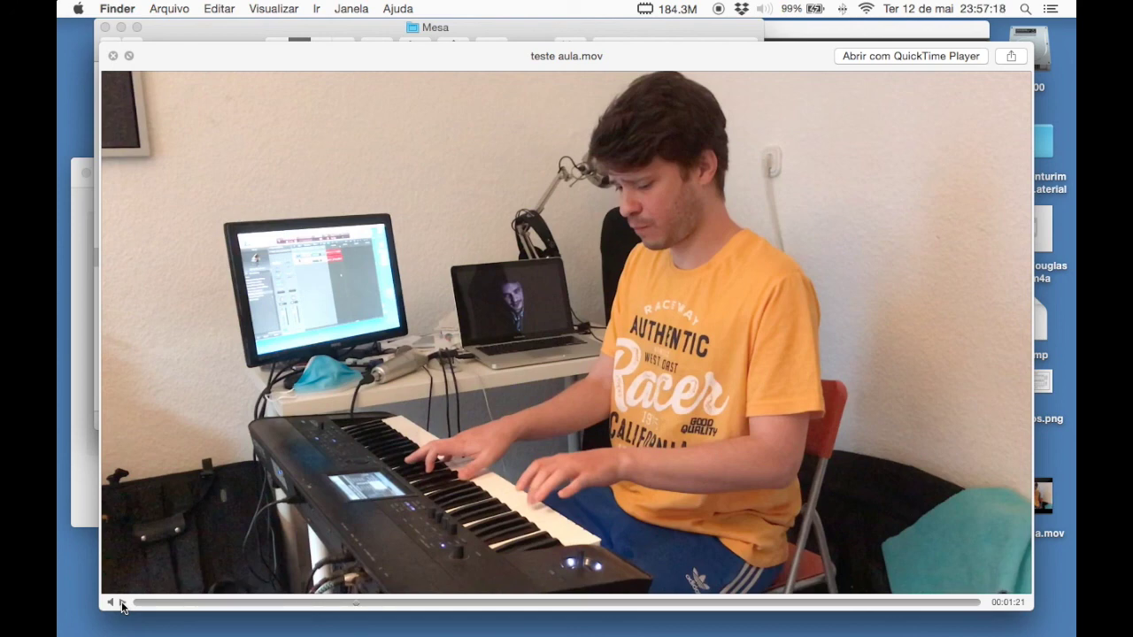
Step: Switch to Finder's preview of "teste aula.mov", play part of it, rewind to the beginning and play it from there
click(123, 604)
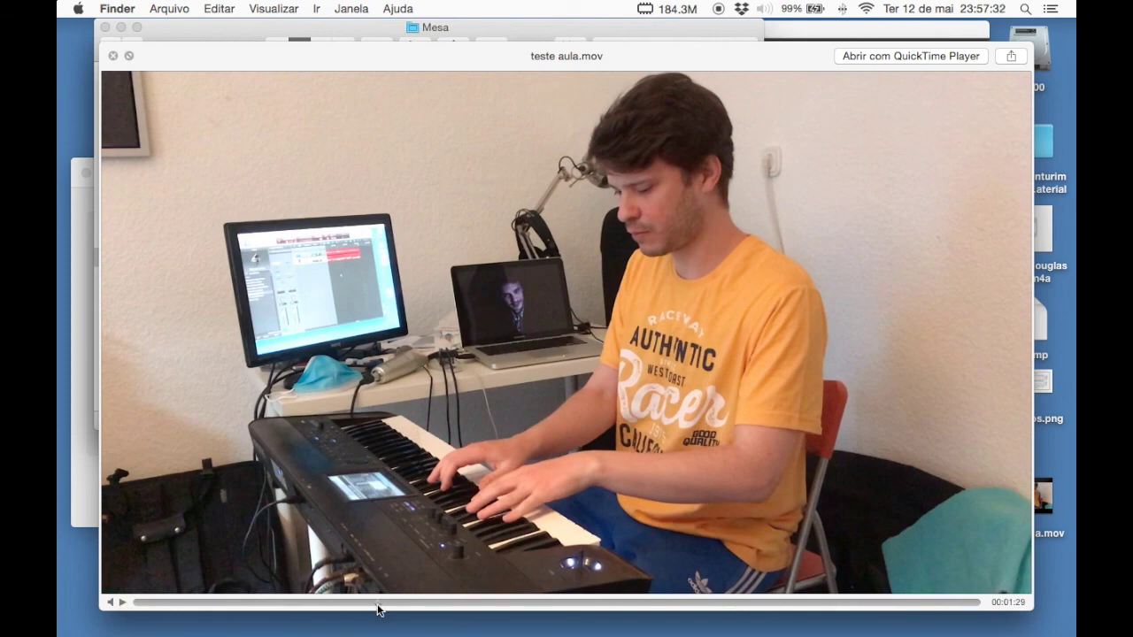
drag(377, 609, 133, 609)
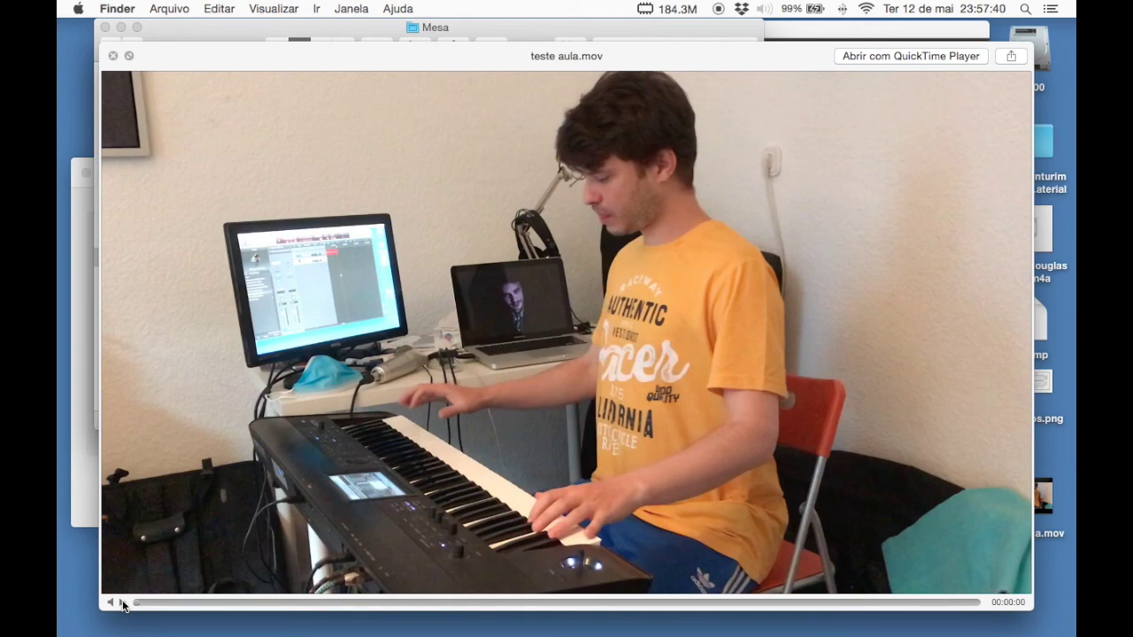
click(123, 603)
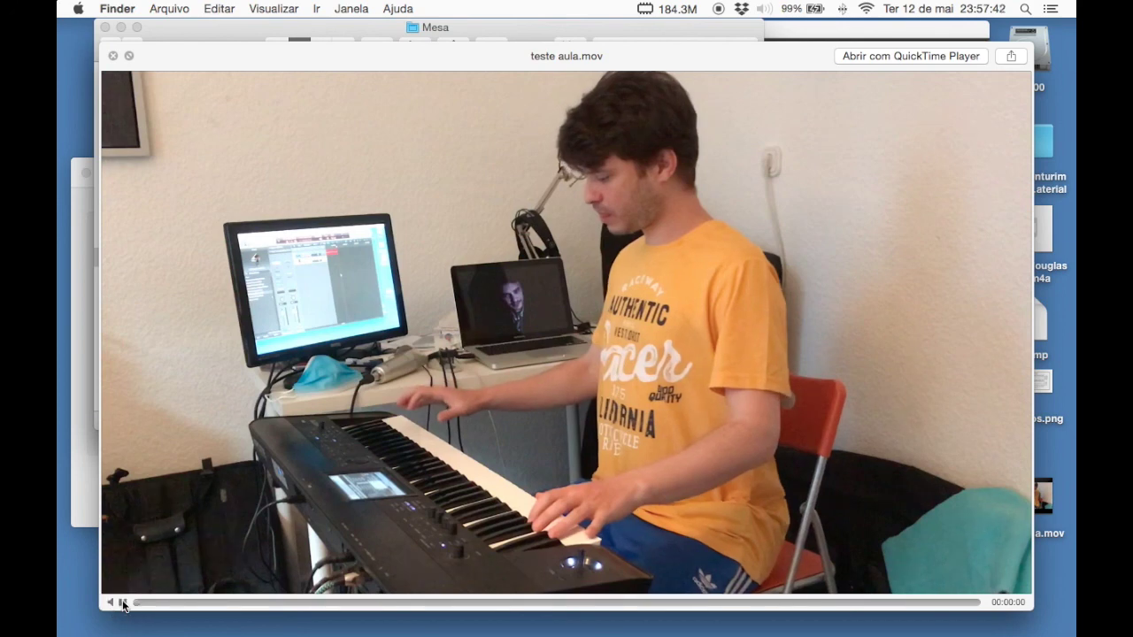